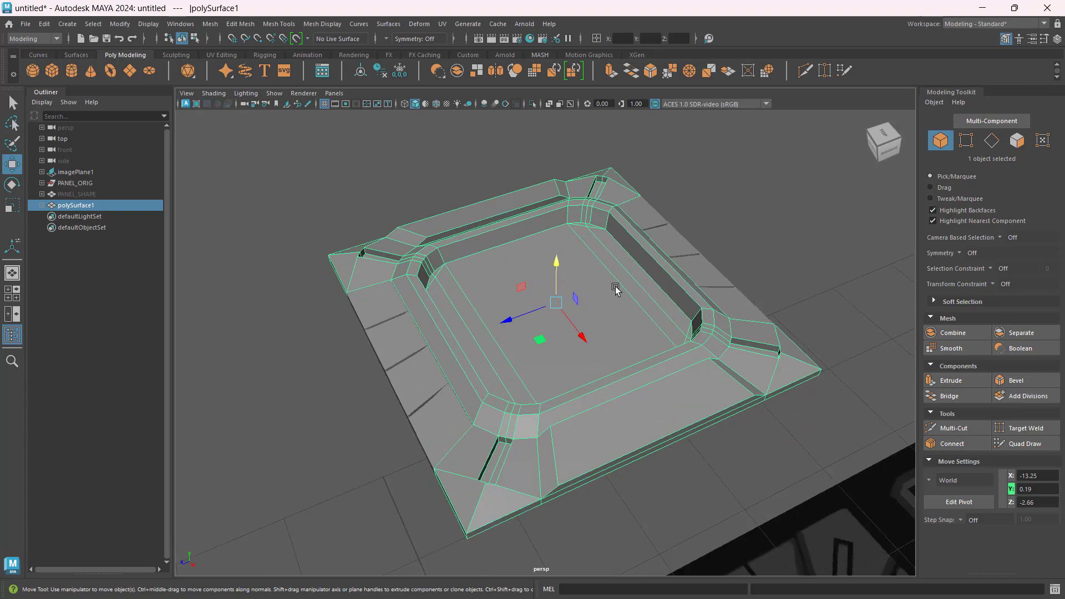
- Preview the panel frame and both segmented side strips in smooth mesh display
left_click_drag(614, 286, 643, 290, "alt")
middle_click_drag(725, 244, 719, 240, "alt")
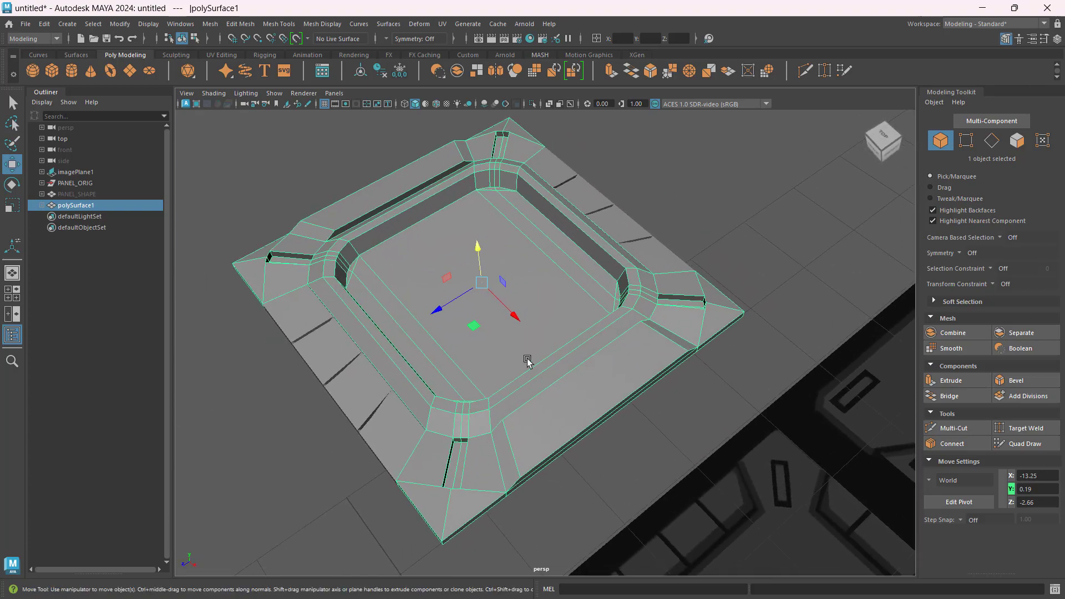
mouse_move(525, 361)
left_mouse_down("alt")
mouse_move(518, 323)
mouse_move(504, 328)
mouse_move(521, 371)
left_mouse_up("alt")
key("3")
left_click(663, 216)
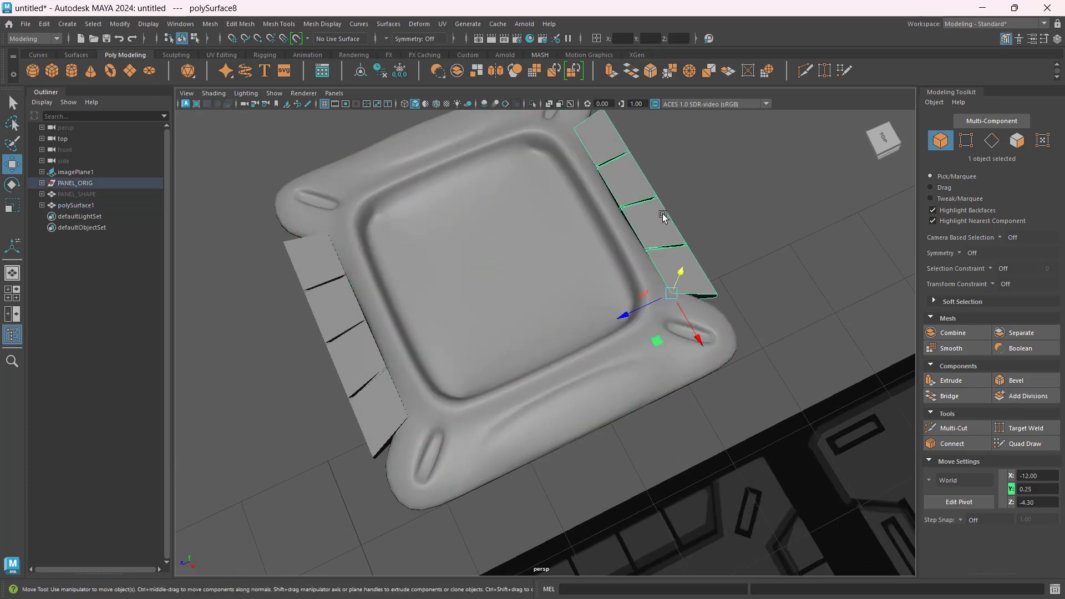
key("3")
left_click(356, 351)
key("3")
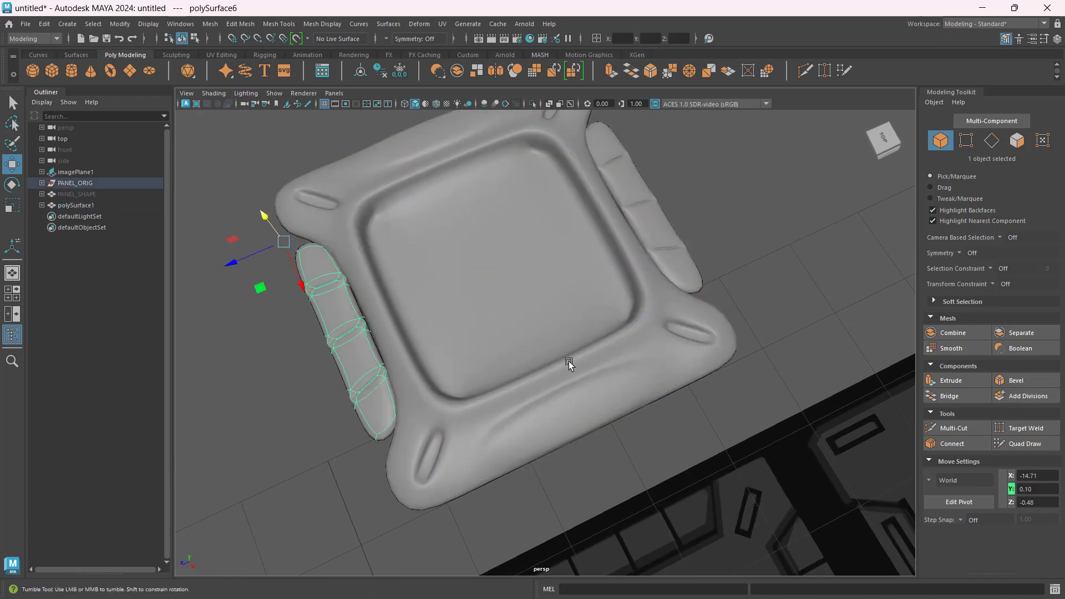
mouse_move(566, 363)
left_mouse_down("alt")
mouse_move(486, 314)
mouse_move(632, 340)
mouse_move(570, 351)
left_mouse_up("alt")
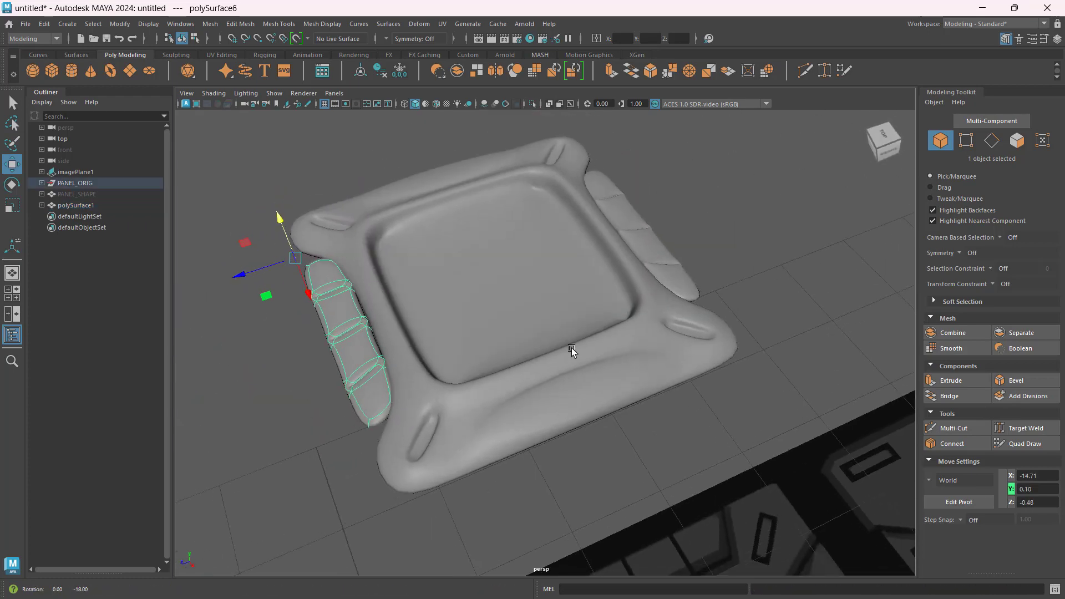
- Return the panel frame and both side strips to unsmoothed polygon display
left_click(602, 363)
scroll(602, 363, "up", 3)
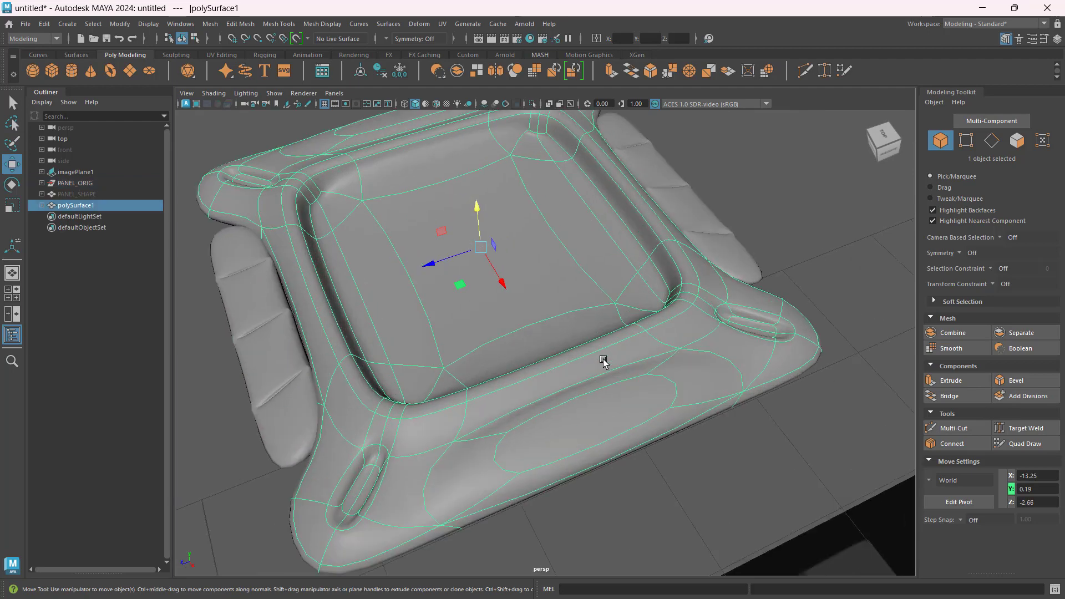
key("1")
left_click(277, 388)
key("1")
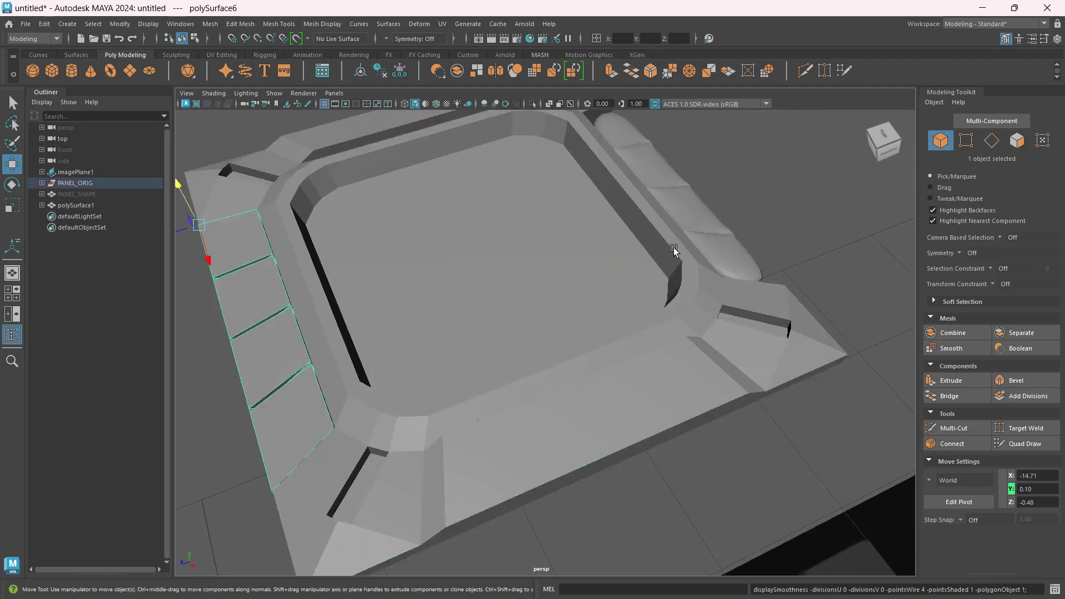
left_click(696, 231)
- Hide the reference image imagePlane1
left_click_drag(697, 345, 533, 333, "alt")
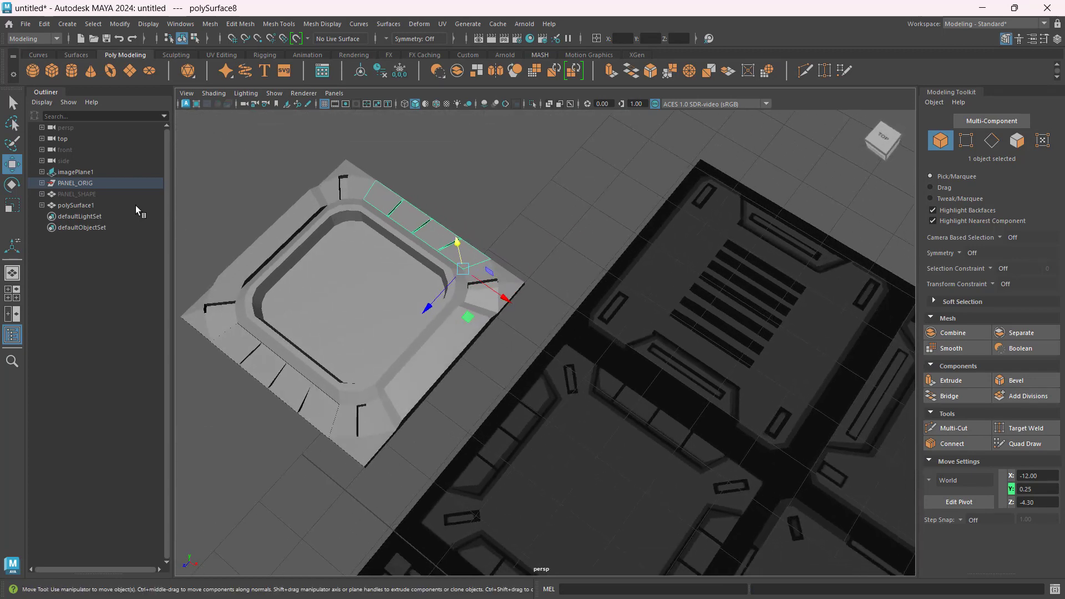
left_click(77, 171)
key("ctrl+h")
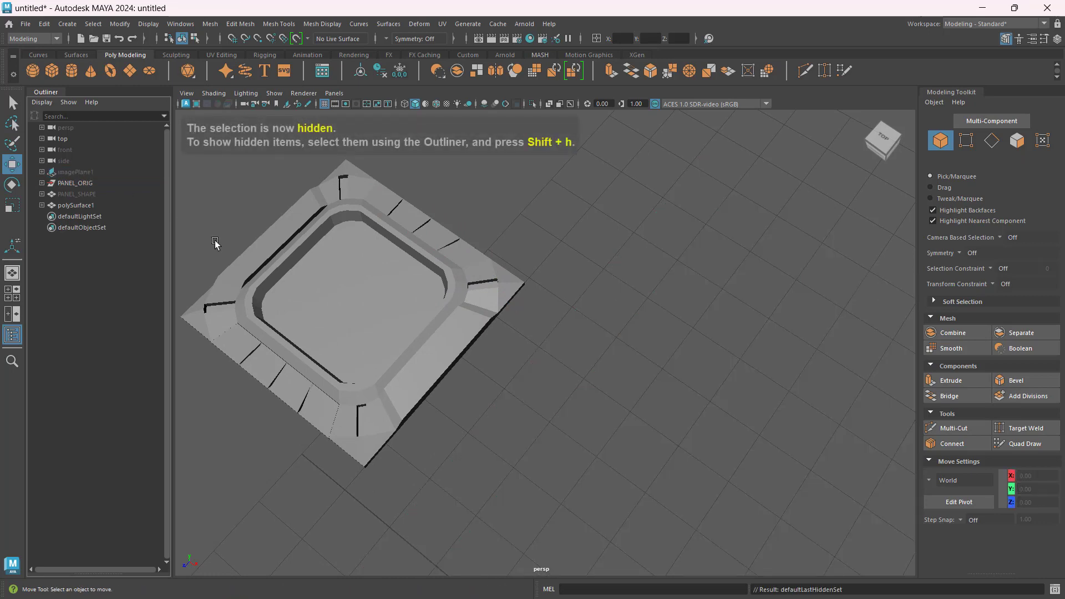
- Move the frame and its side strips together along X, placing the frame at X -18.89
left_click_drag(215, 238, 544, 421, "alt")
left_click_drag(544, 421, 206, 160, "alt")
left_click(606, 302)
scroll(632, 340, "down", 3)
left_click_drag(638, 366, 583, 358, "alt")
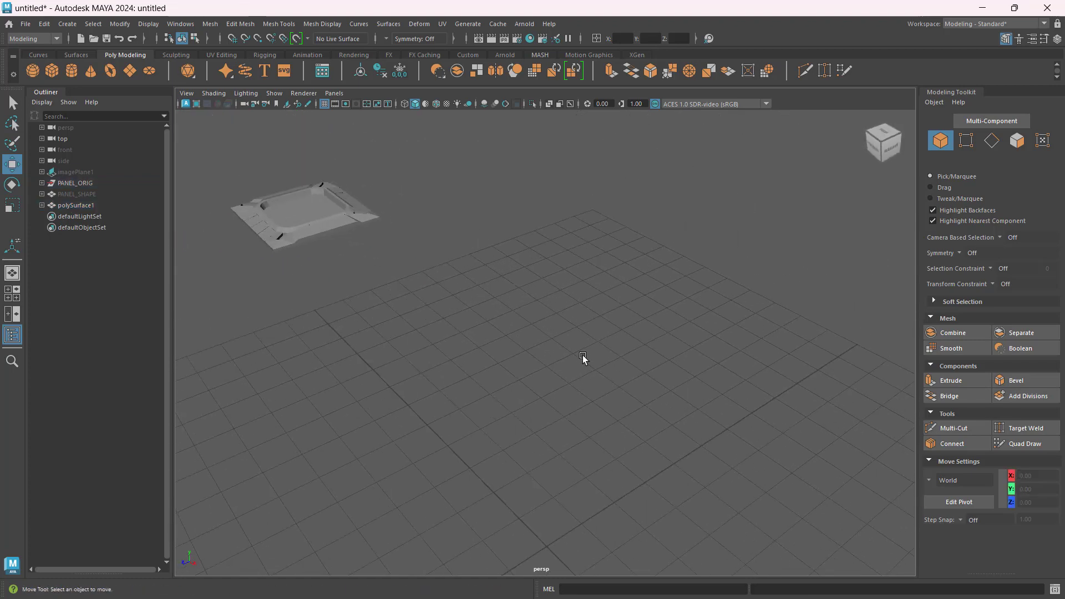
- Preview the frame polySurface1 in smooth mesh display and switch it back to the unsmoothed display
left_click(317, 208)
scroll(334, 243, "up", 3)
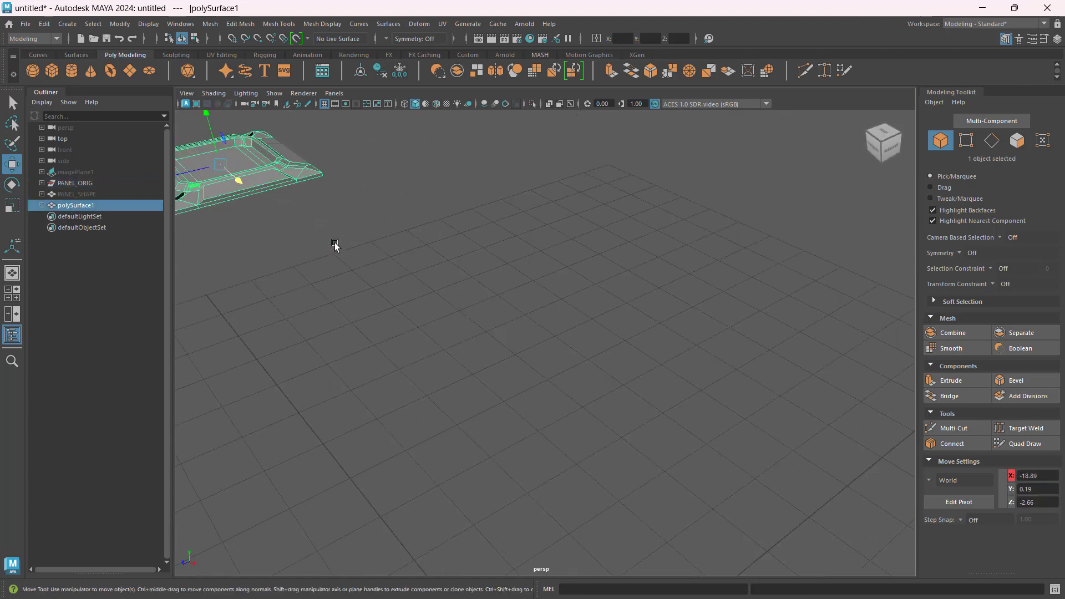
middle_click_drag(335, 245, 629, 403, "alt")
key("3")
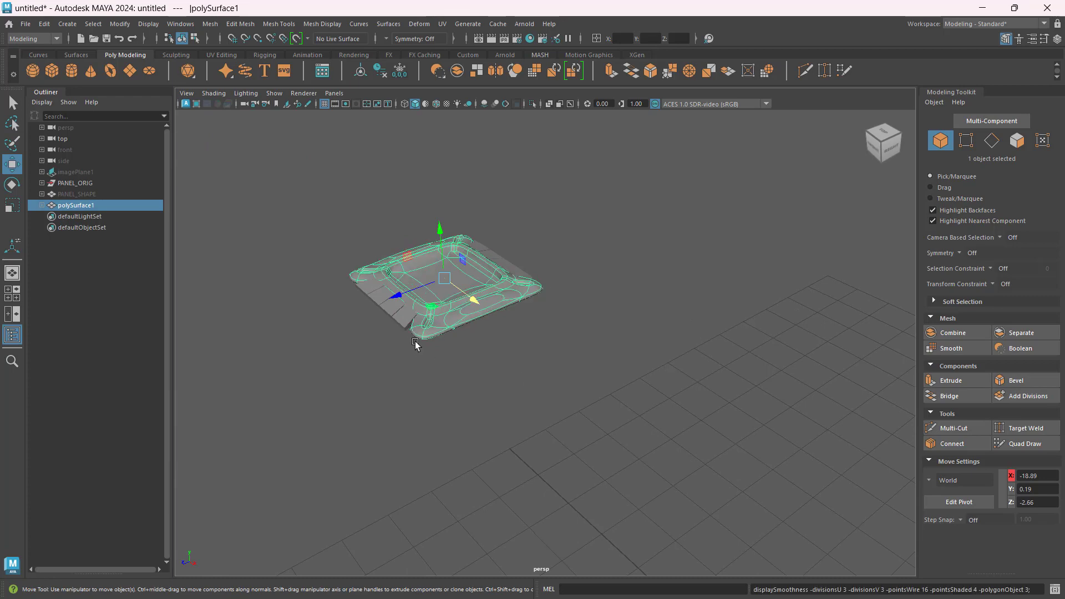
scroll(501, 319, "up", 3)
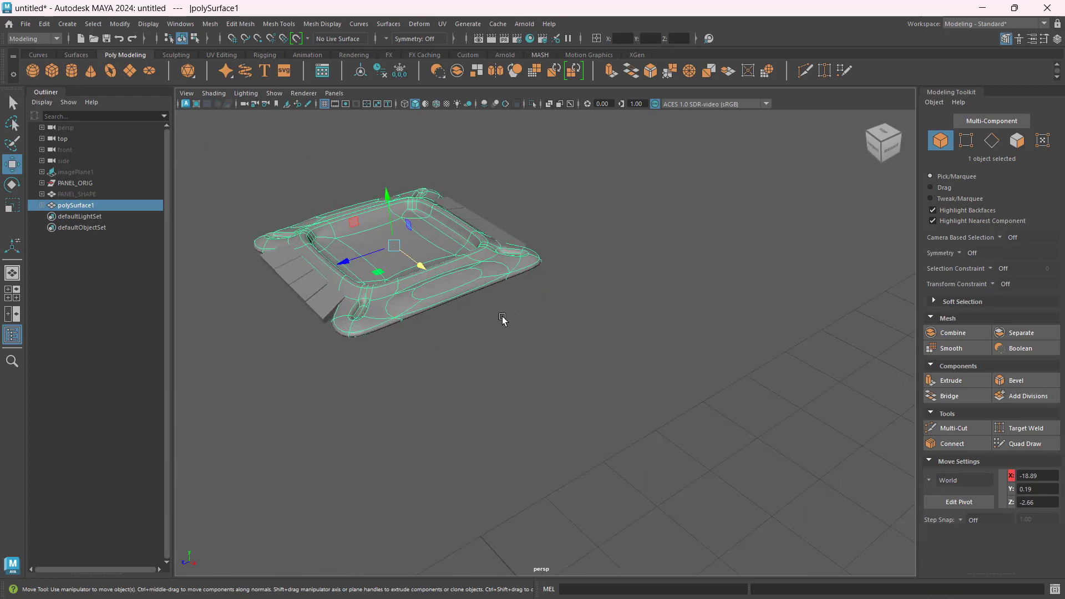
key("1")
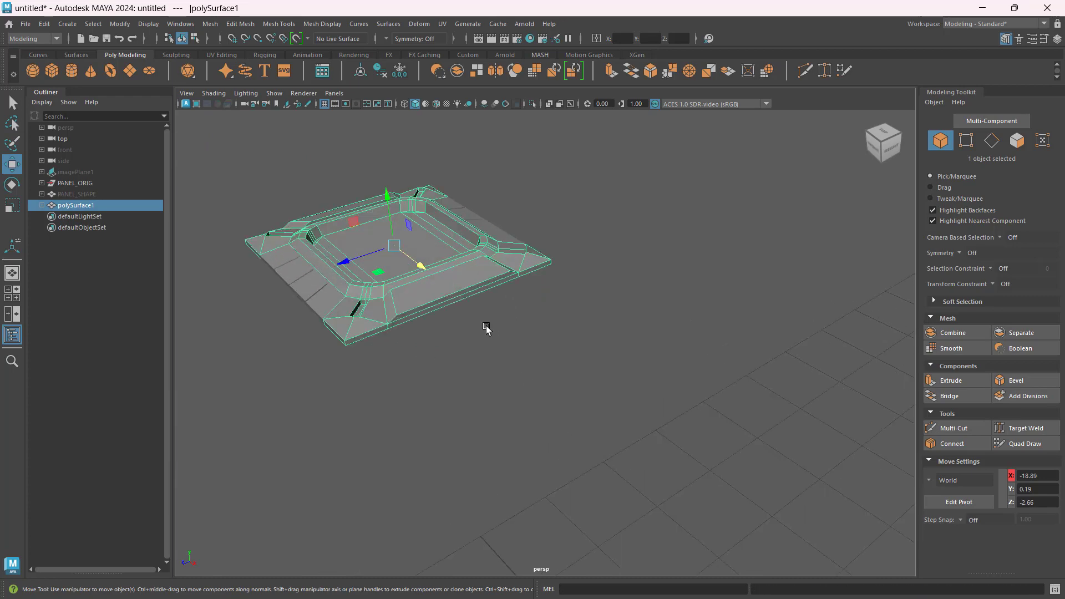
- Unhide the flat base object PANEL_SHAPE
scroll(486, 326, "down", 3)
middle_click_drag(580, 355, 449, 300, "alt")
scroll(447, 300, "down", 2)
left_click_drag(446, 303, 456, 321, "alt")
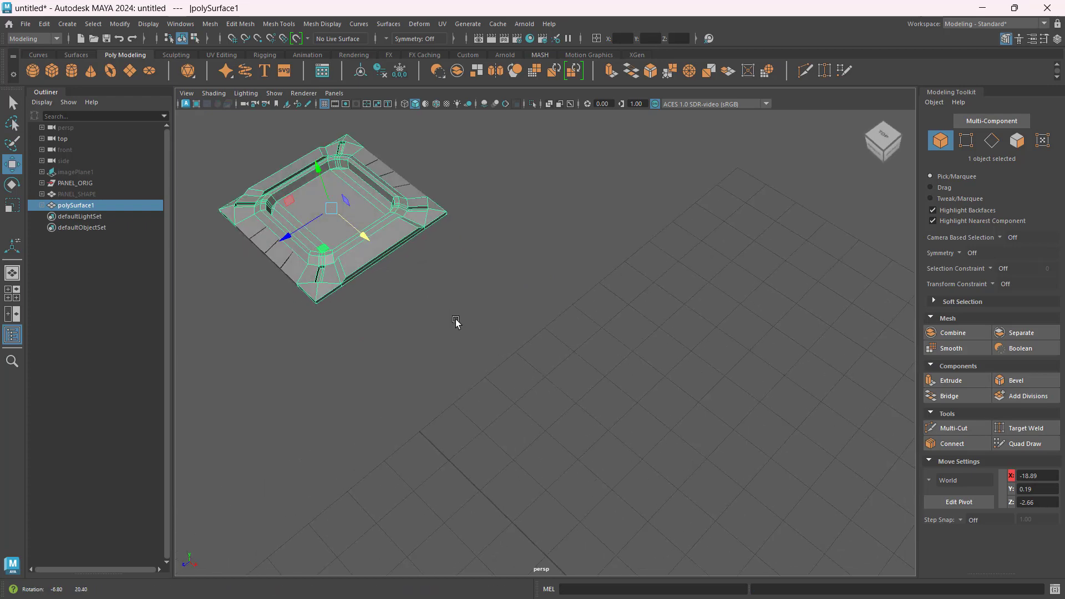
left_click(521, 315)
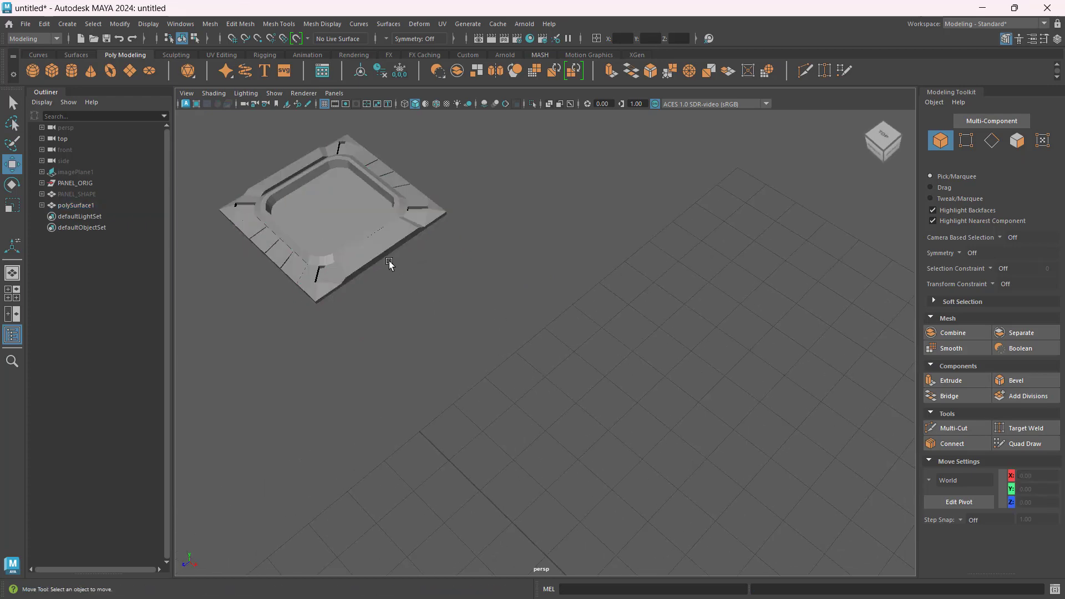
left_click(361, 248)
left_click(92, 194)
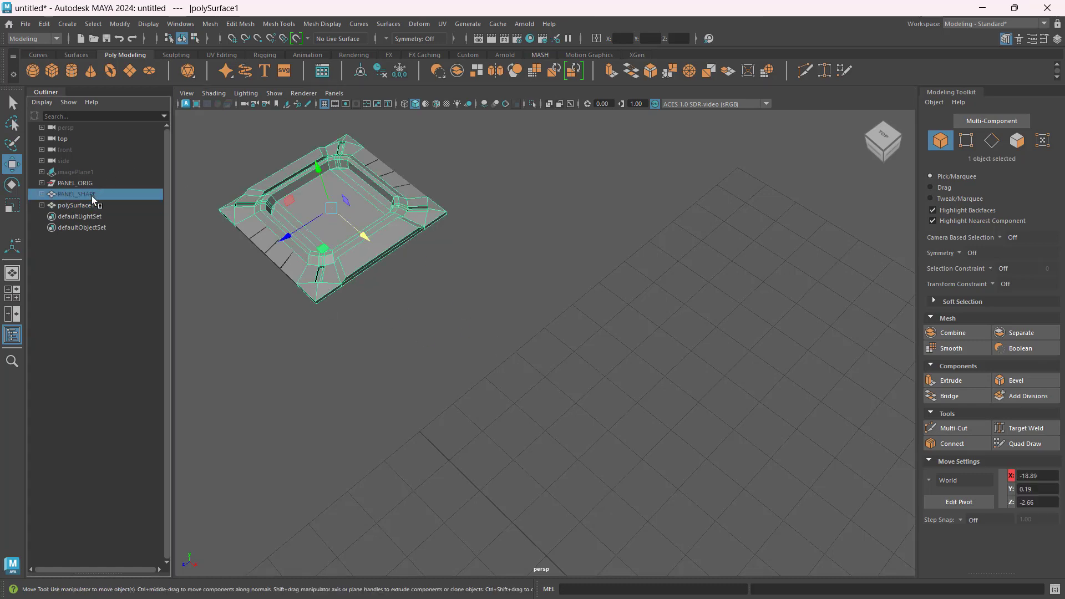
key("shift+h")
key("space")
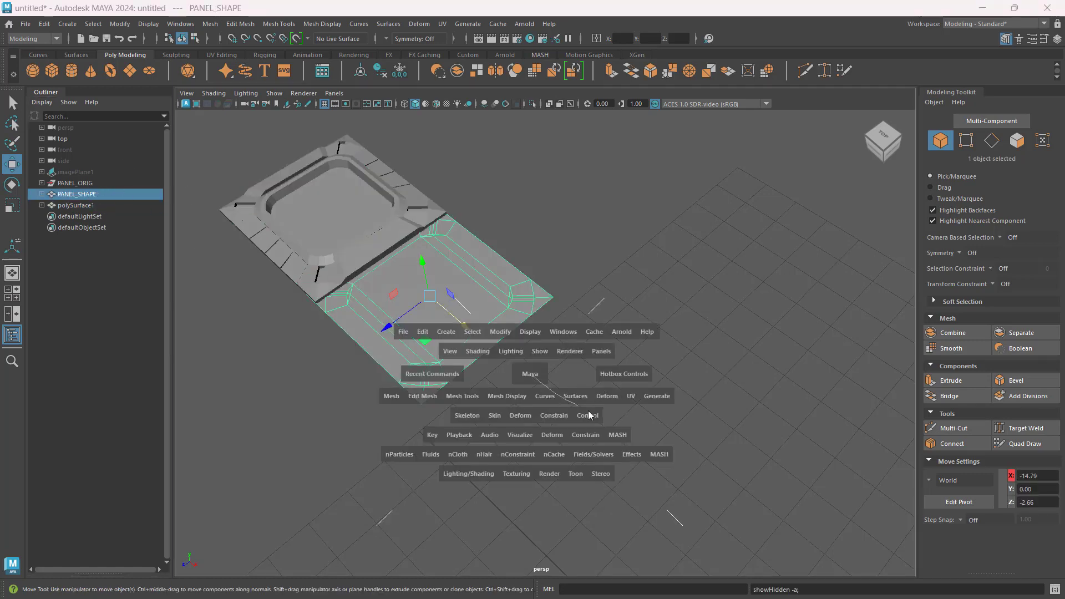
left_click_drag(531, 376, 520, 386)
scroll(538, 376, "down", 4)
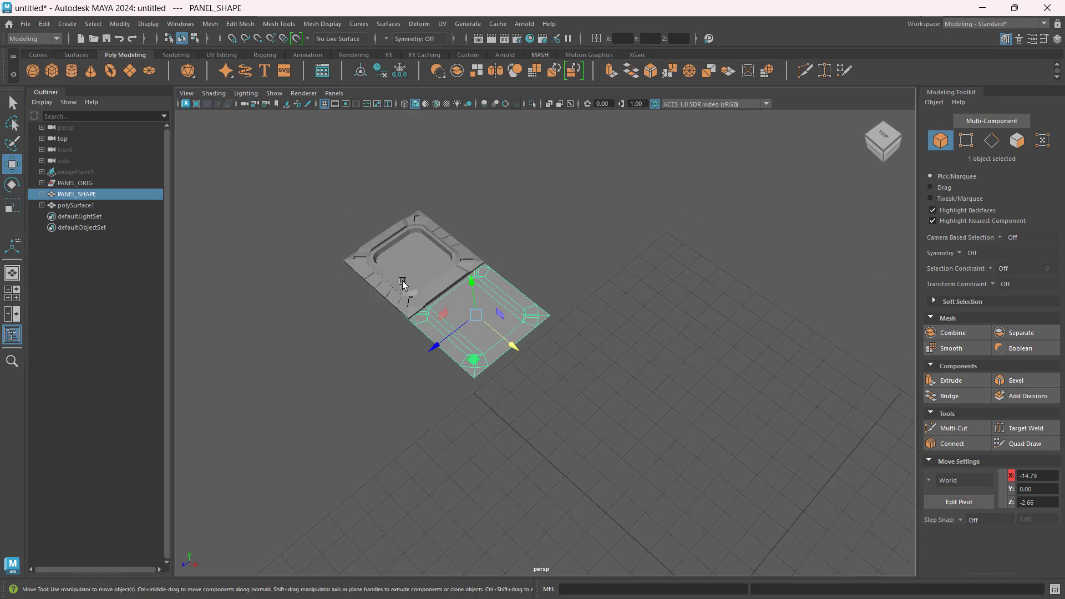
- Move the frame and both side strips together along X, away from PANEL_SHAPE, with the frame at X -20.59
left_click(404, 285)
left_click_drag(431, 274, 404, 253)
key("ctrl+z")
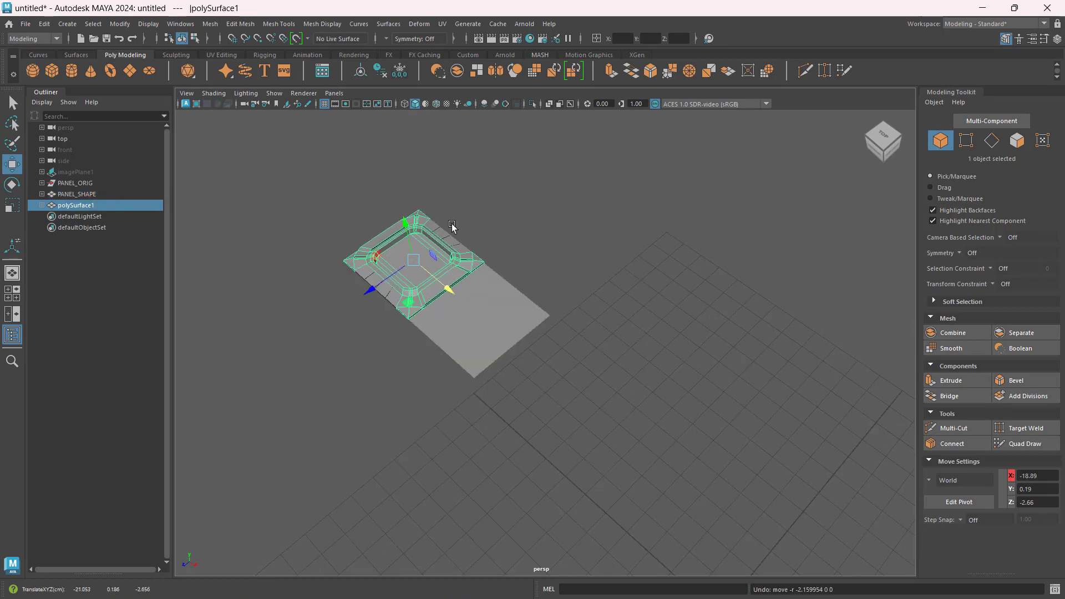
left_click_drag(476, 217, 427, 233)
left_click_drag(388, 285, 367, 270)
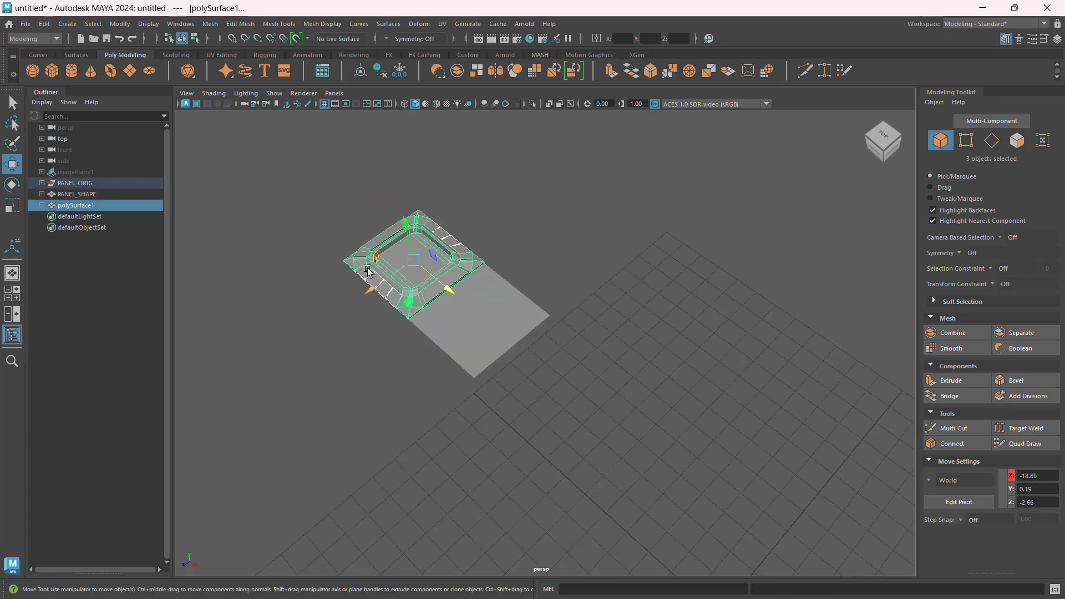
left_click_drag(446, 293, 420, 267)
left_click(540, 221)
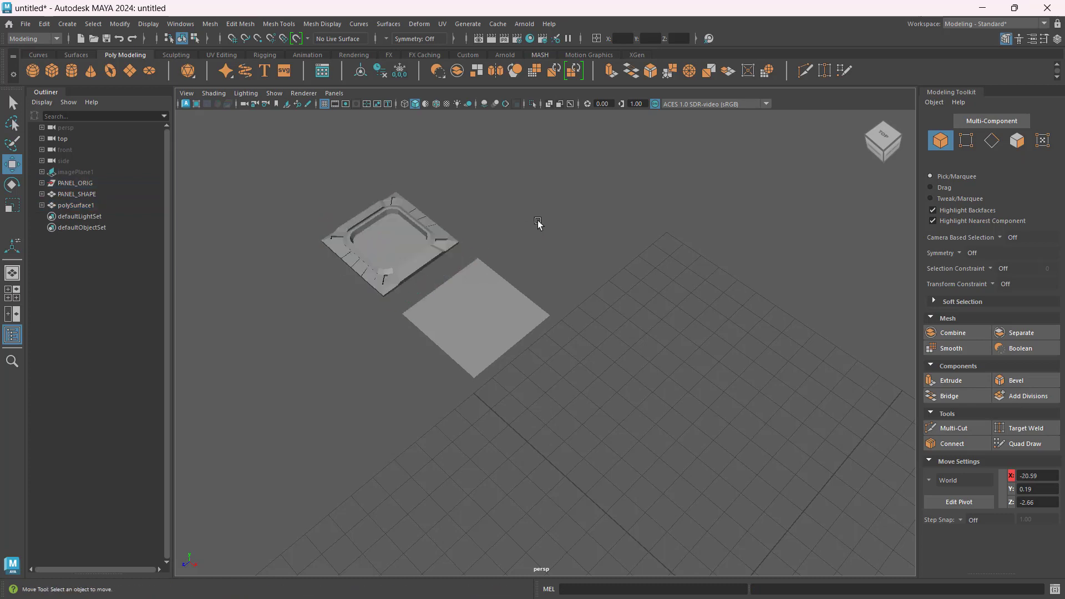
- Duplicate the frame and side strips to X -4.54, and hide the original pieces together with PANEL_SHAPE
mouse_move(251, 168)
left_mouse_down()
mouse_move(420, 255)
mouse_move(775, 487)
mouse_move(728, 446)
left_mouse_up()
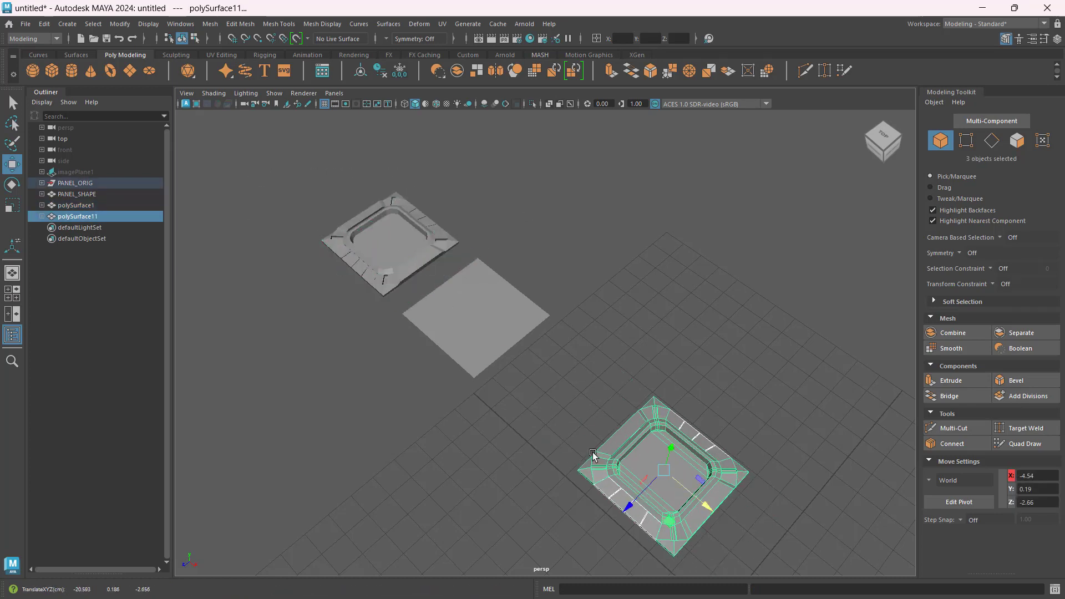
left_click_drag(226, 190, 480, 363)
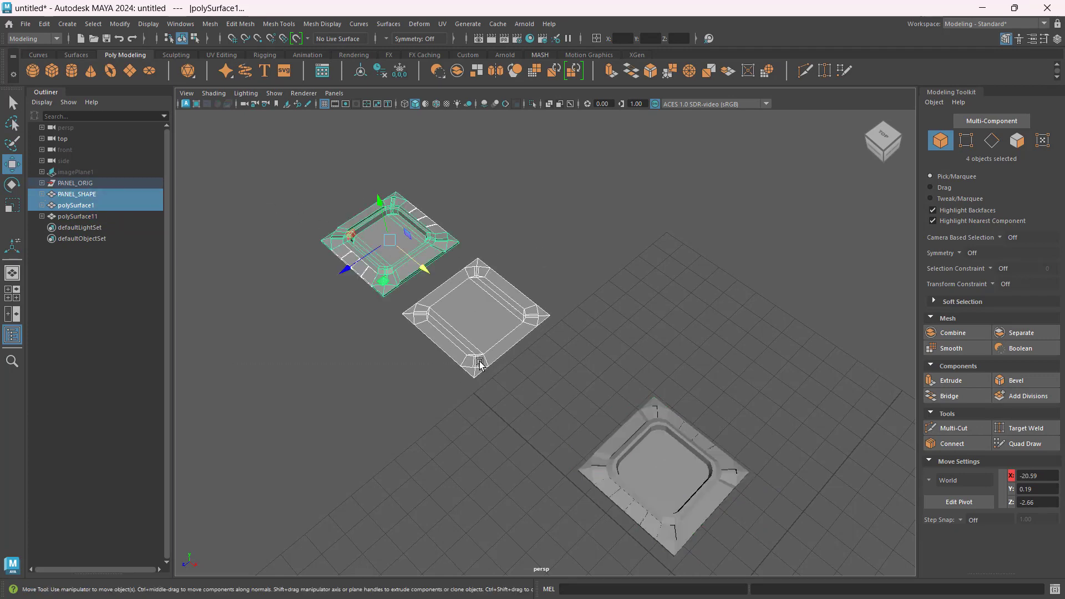
key("ctrl+h")
- Move the duplicated frame and strips along X until the strip is at about -10.25, and along negative Z to the grid's far side
middle_click_drag(758, 414, 610, 329, "alt")
left_click_drag(610, 394, 612, 473)
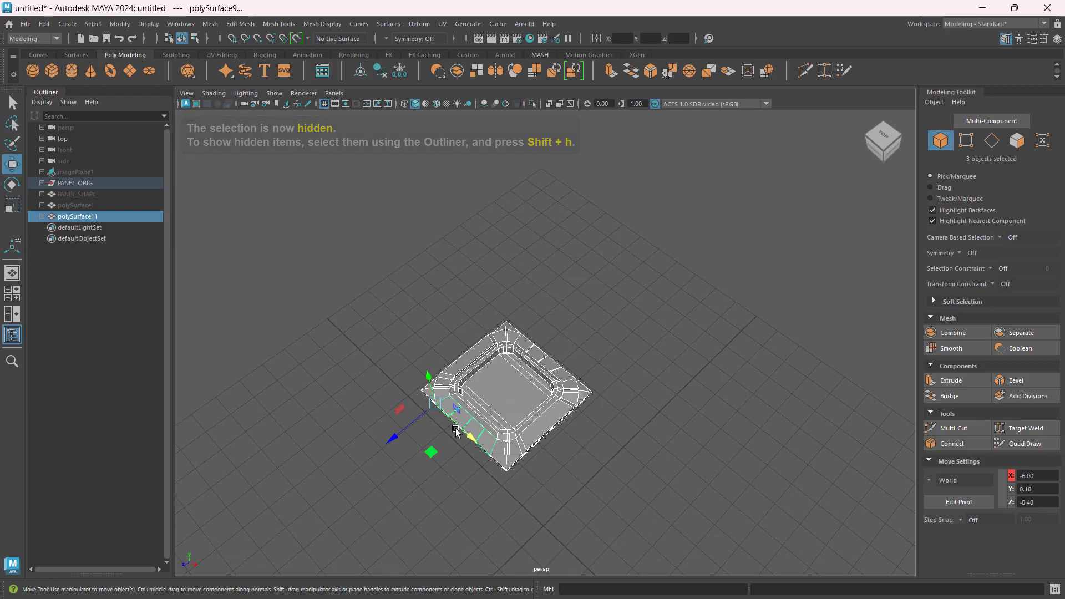
left_click_drag(448, 387, 435, 304)
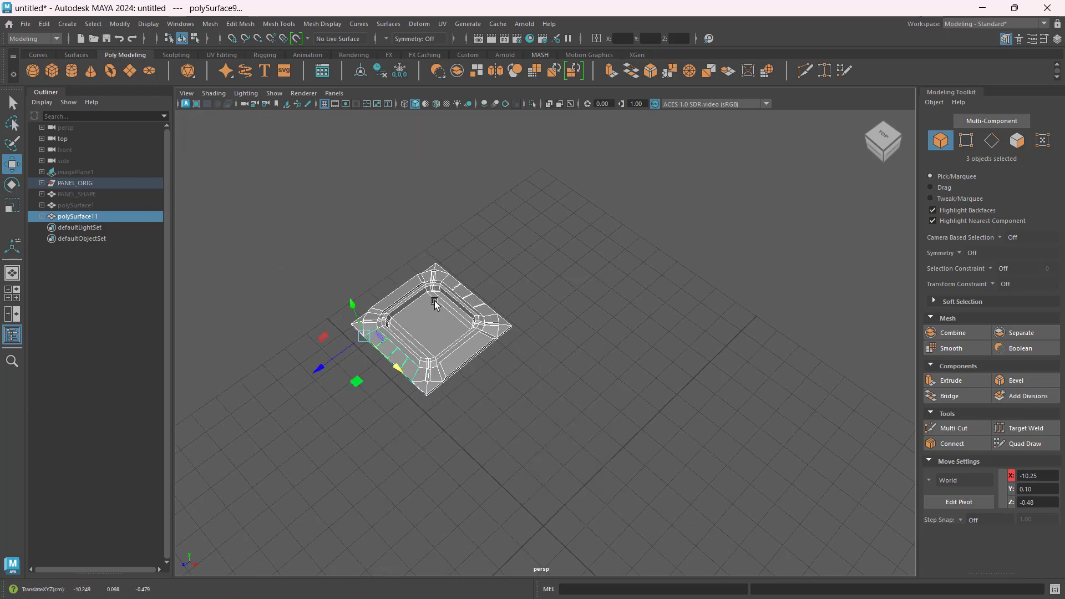
left_click_drag(344, 365, 566, 244)
left_click(647, 322)
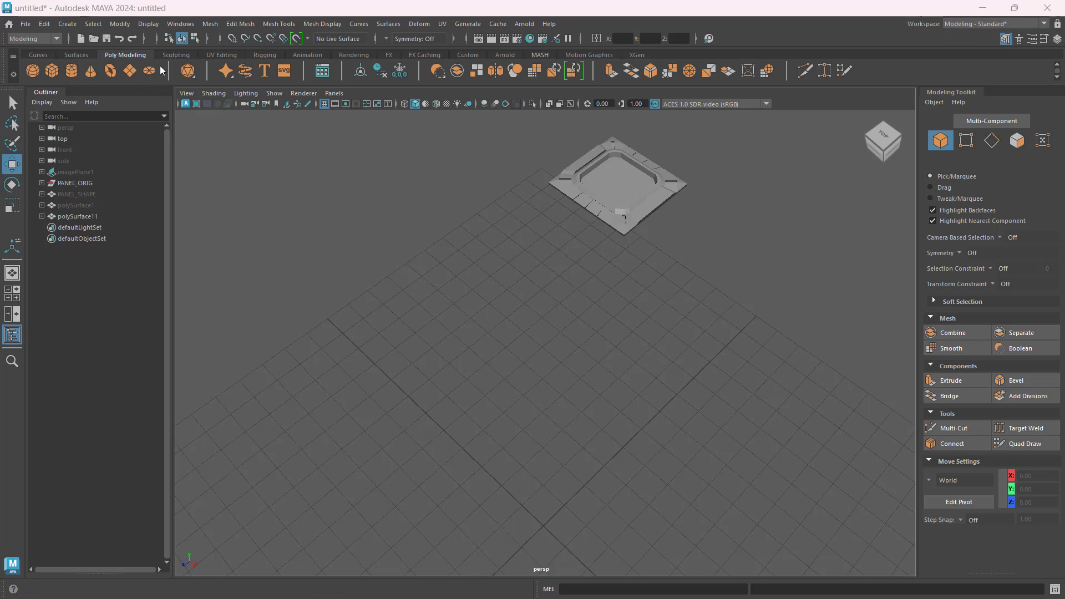
- Create a polygon cube at the origin and scale it up uniformly to about 3.6 units per side
left_click(71, 70)
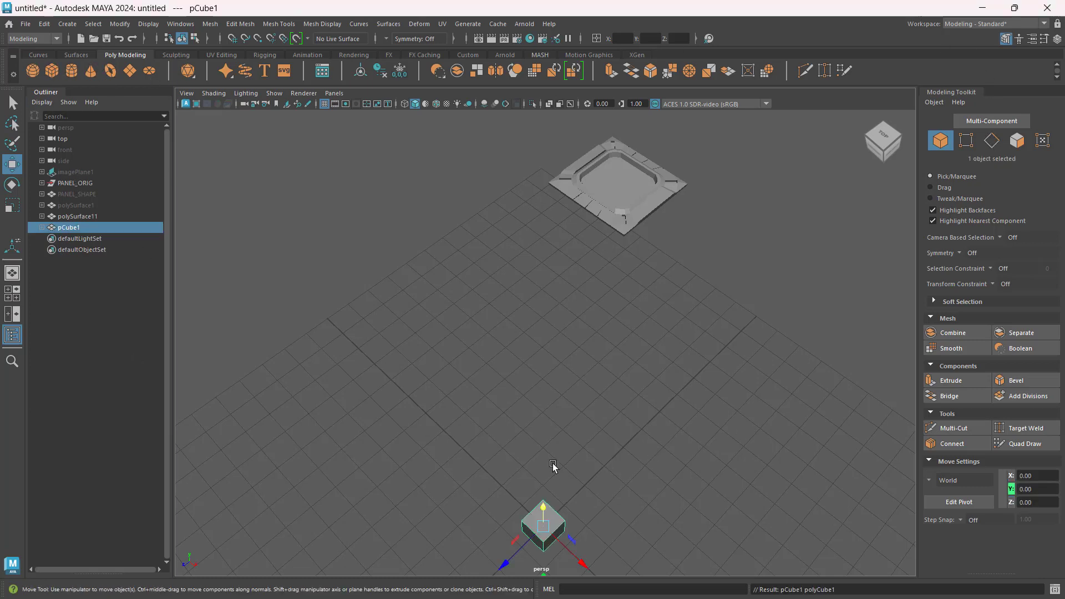
left_click_drag(677, 470, 648, 403, "alt")
key("r")
left_click_drag(587, 415, 661, 516)
left_click_drag(793, 371, 715, 321, "alt")
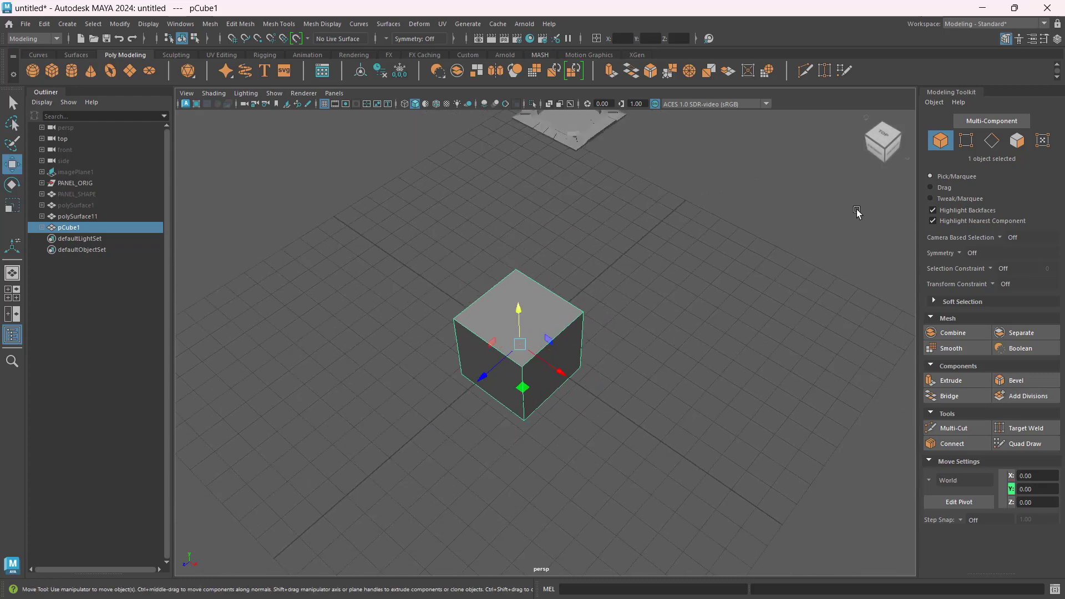
- Extrude the cube's top face straight up into a tall column
left_click(1016, 140)
key("w")
left_click(539, 316)
left_click(538, 317)
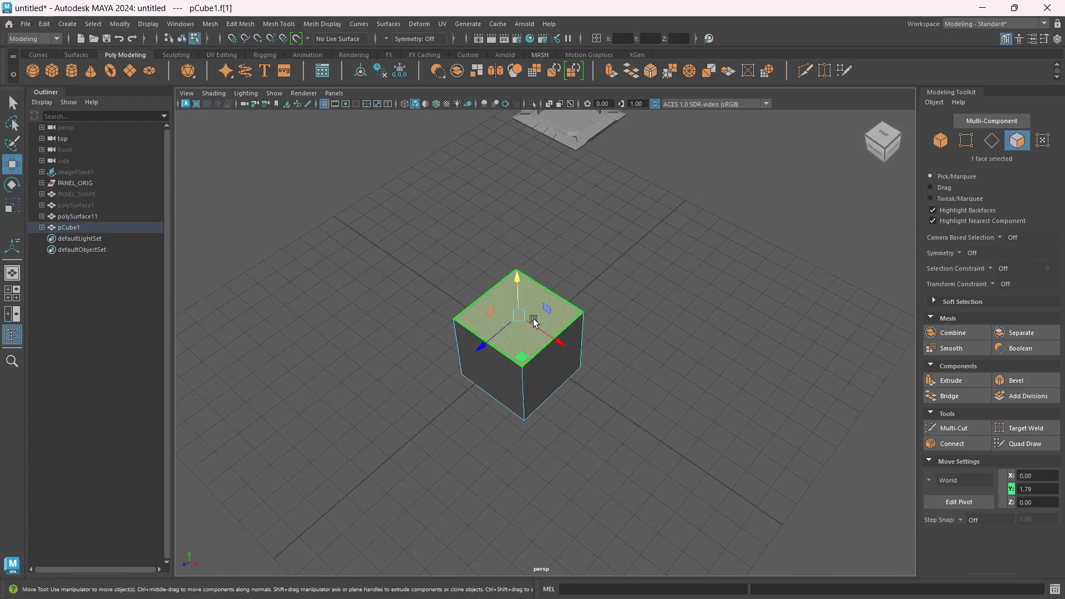
left_click_drag(519, 289, 511, 169, "shift")
- Extrude the lower front face outward to X 5.17 to form an L-shaped block, and return to object selection
left_click(542, 369)
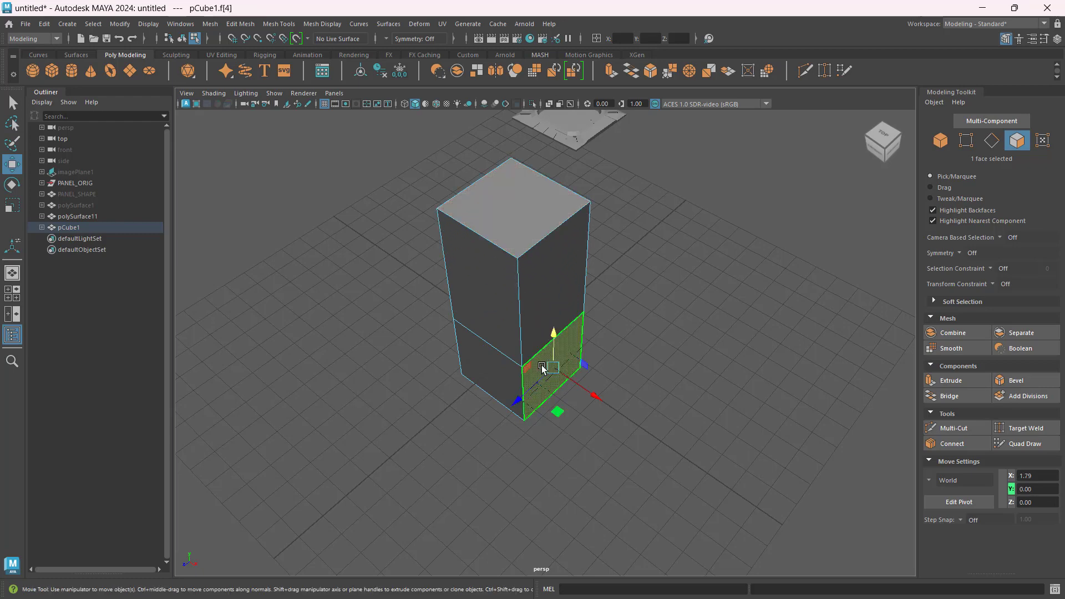
left_click_drag(581, 390, 642, 452, "shift")
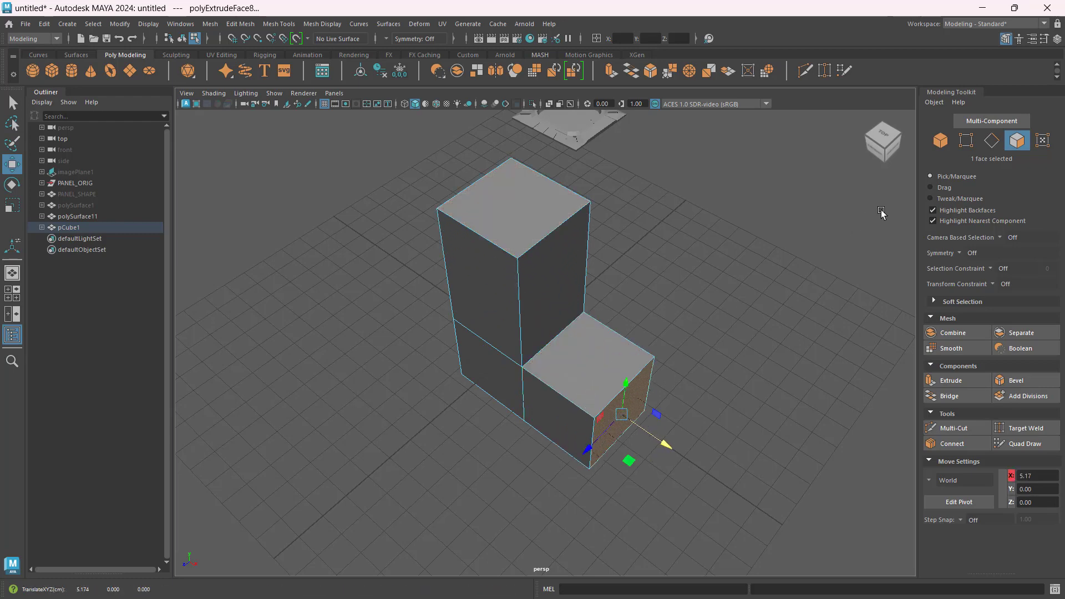
left_click(939, 140)
- Raise the L-shaped block along Y to 6.50
scroll(804, 203, "down", 4)
middle_click_drag(768, 208, 646, 186, "alt")
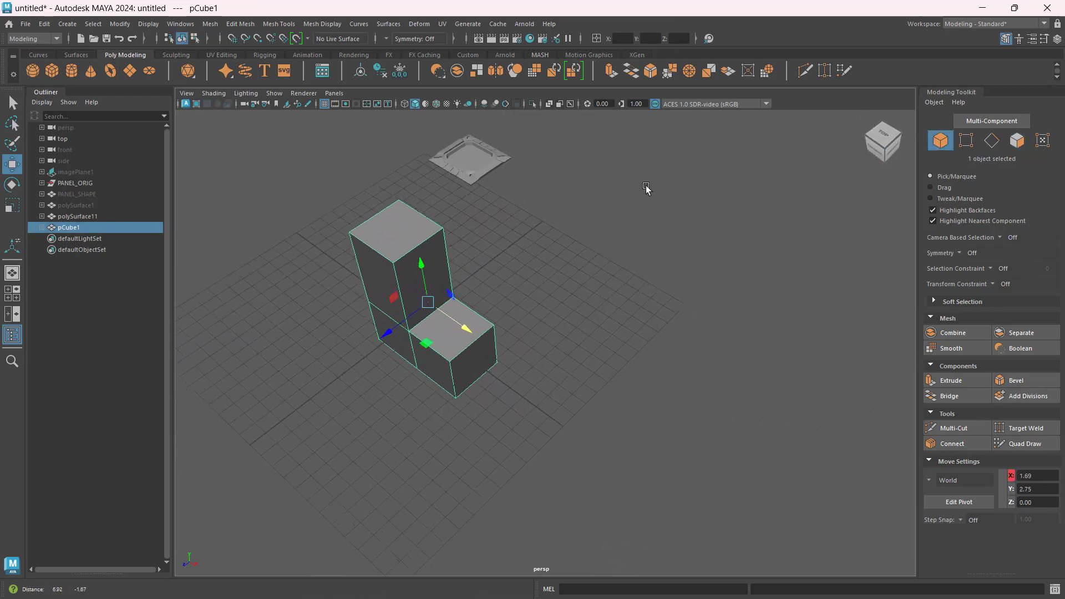
left_click_drag(646, 188, 581, 337, "alt")
left_click_drag(597, 295, 615, 239)
- Duplicate the L-shaped block and offset the copy along Z to -8.39
middle_click_drag(704, 278, 695, 317, "alt")
mouse_move(557, 328)
left_mouse_down("shift")
mouse_move(642, 281)
mouse_move(682, 278)
mouse_move(684, 290)
left_mouse_up("shift")
middle_click_drag(704, 292, 621, 336, "alt")
scroll(646, 324, "up", 3)
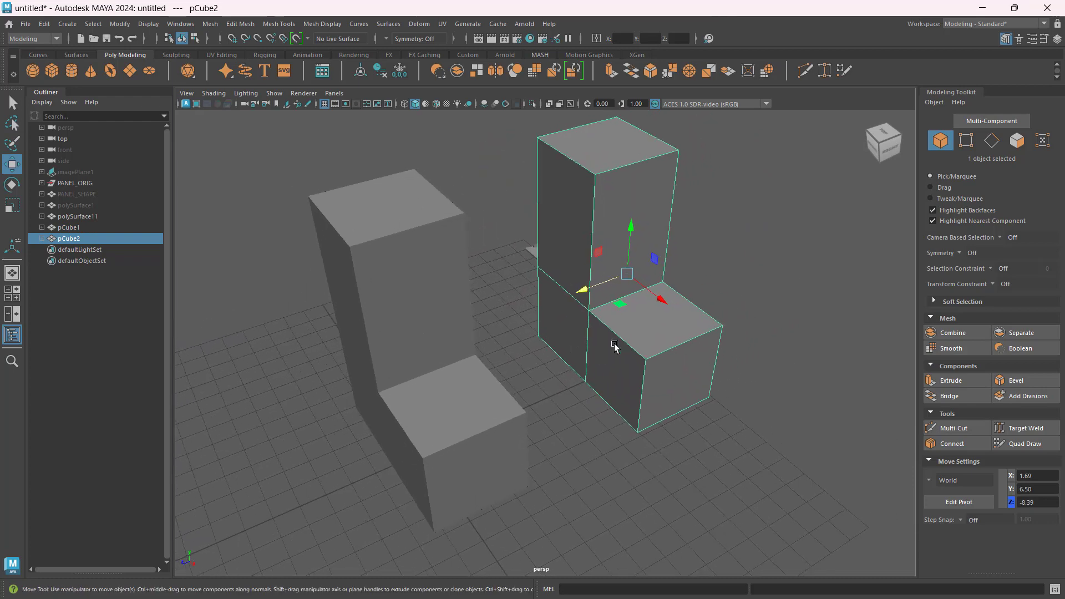
- Switch the duplicate L-shaped block to full smooth mesh preview without its cage
left_click(542, 369)
left_click_drag(637, 375, 609, 363, "alt")
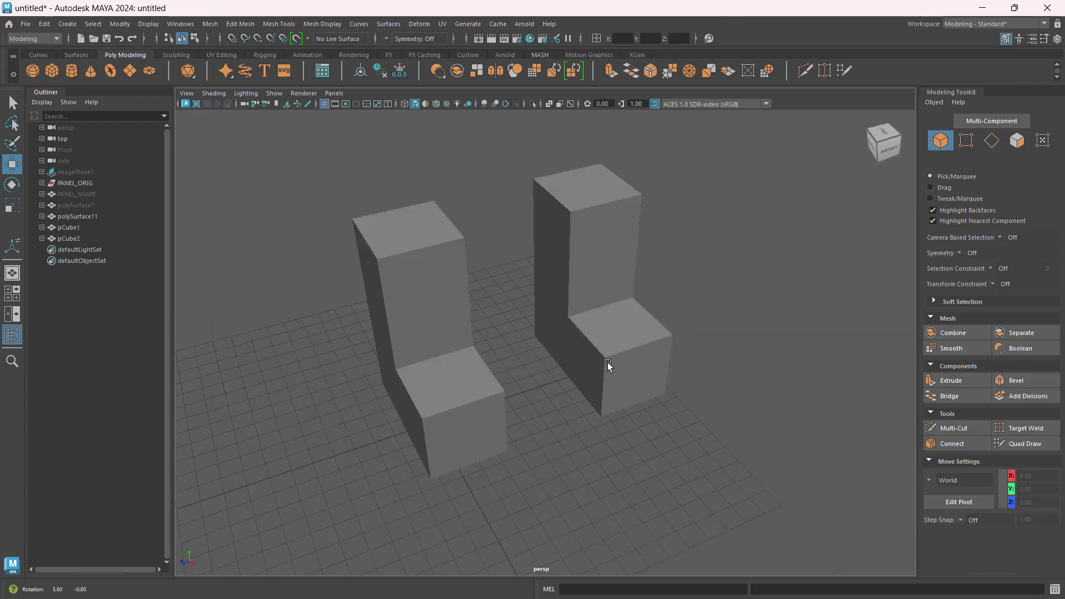
left_click(592, 250)
left_click(592, 250)
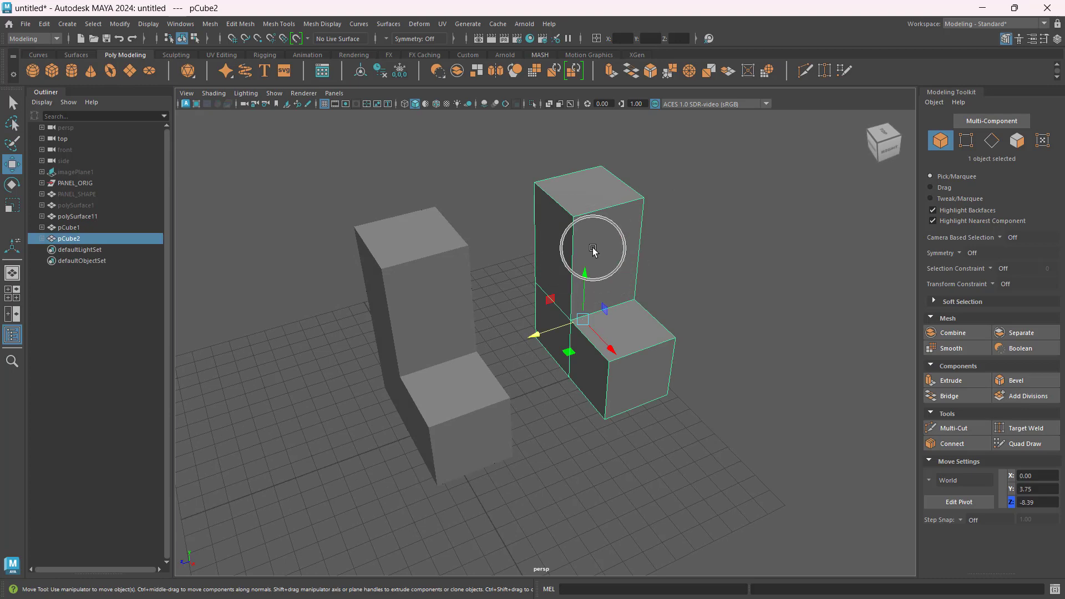
key("2")
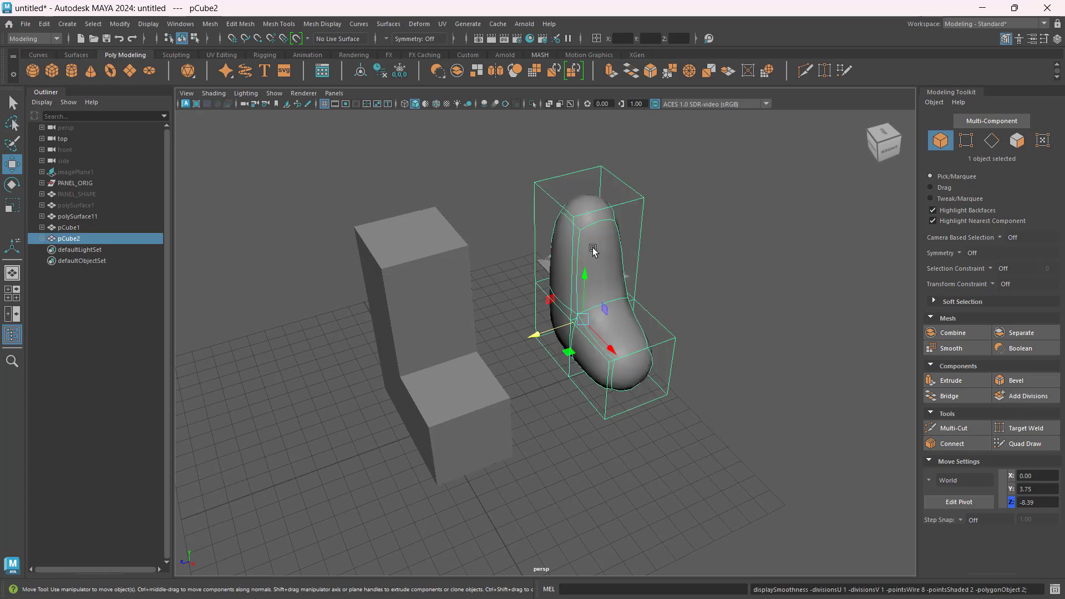
scroll(592, 303, "up", 5)
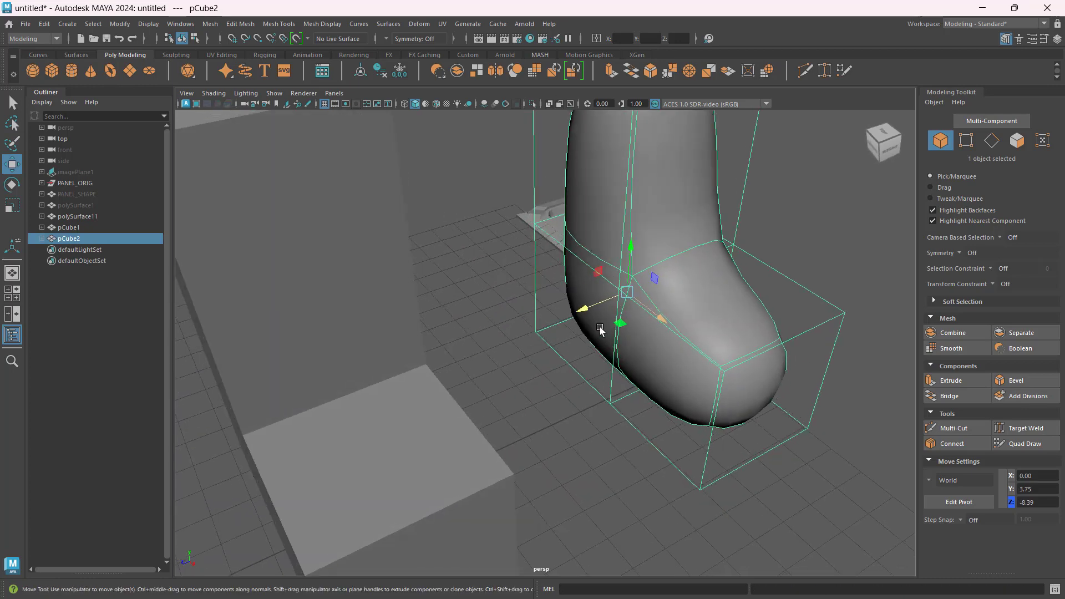
key("3")
scroll(610, 321, "down", 5)
- Switch the original L-shaped block to smooth mesh preview with its cage displayed
left_click_drag(759, 319, 619, 311, "alt")
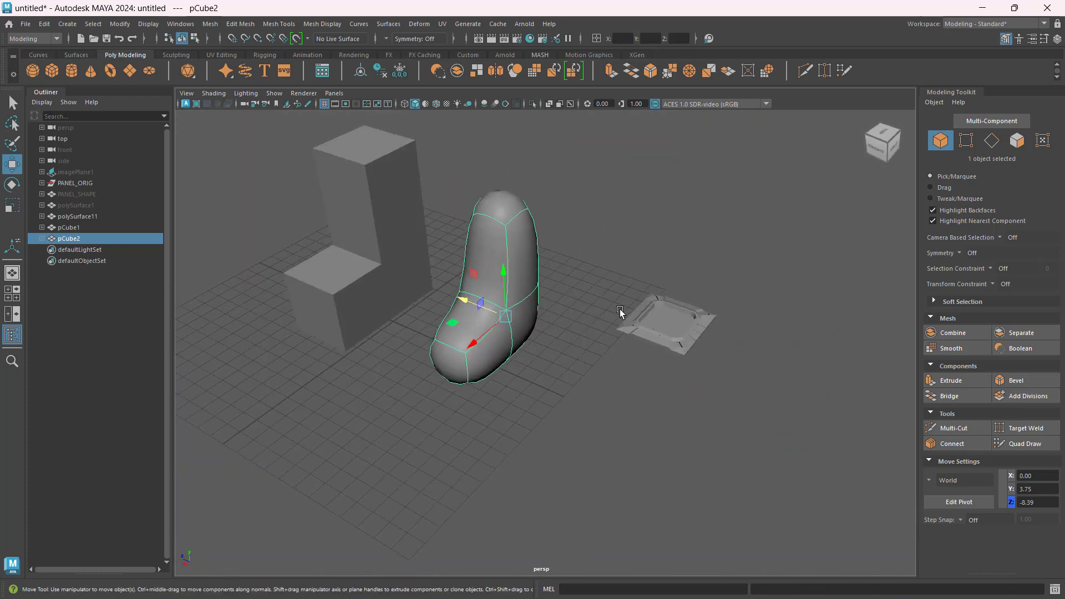
scroll(469, 234, "up", 2)
left_click_drag(570, 259, 698, 325, "alt")
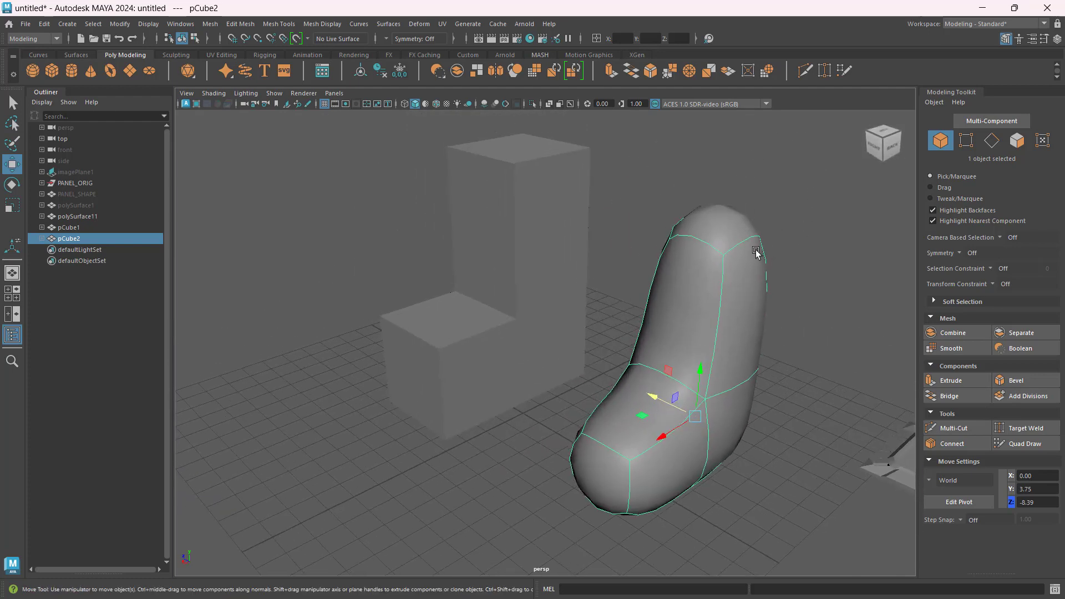
mouse_move(756, 252)
left_mouse_down("alt")
mouse_move(630, 324)
mouse_move(759, 236)
left_mouse_up("alt")
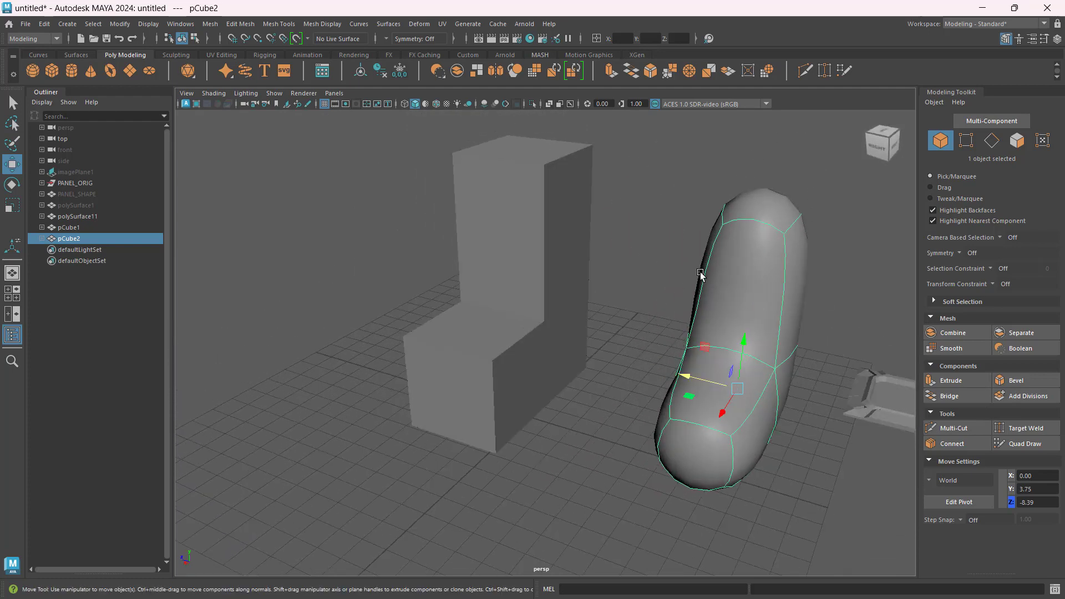
left_click_drag(690, 283, 664, 296, "alt")
left_click(503, 256)
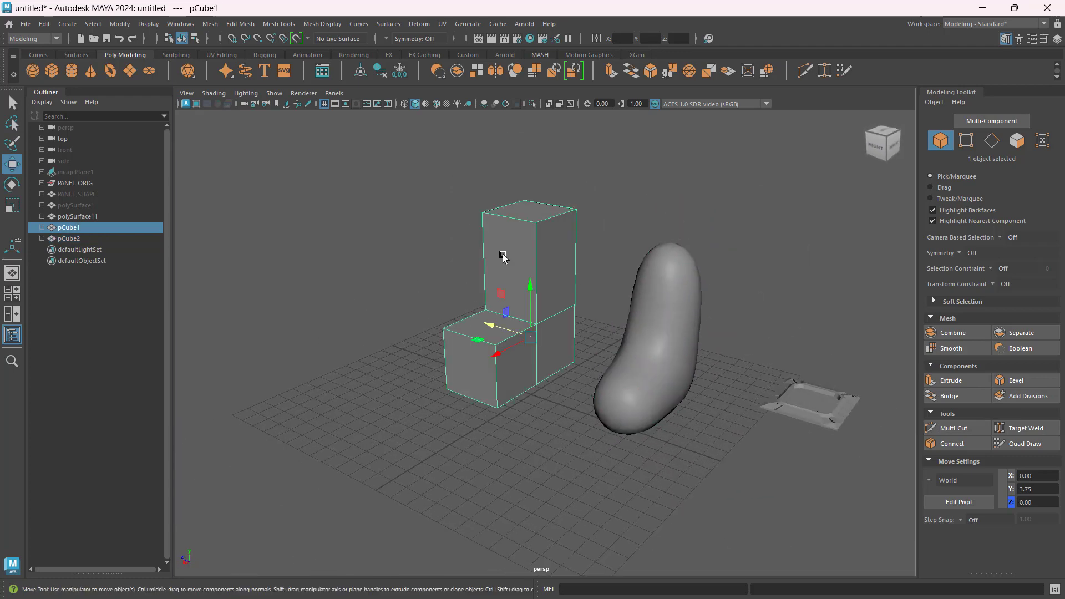
key("3")
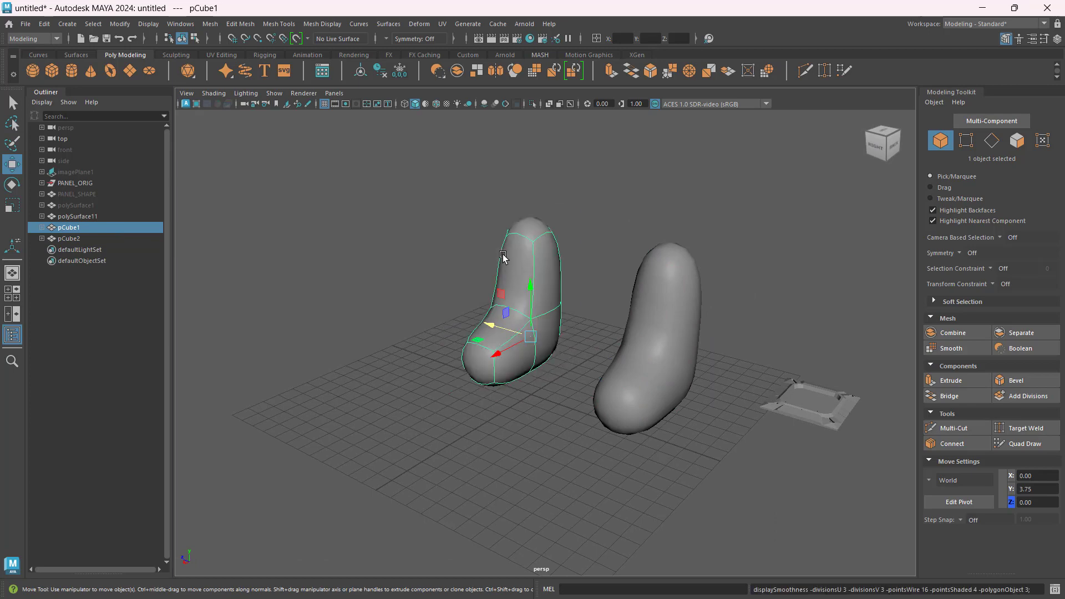
left_click_drag(503, 256, 604, 312, "alt")
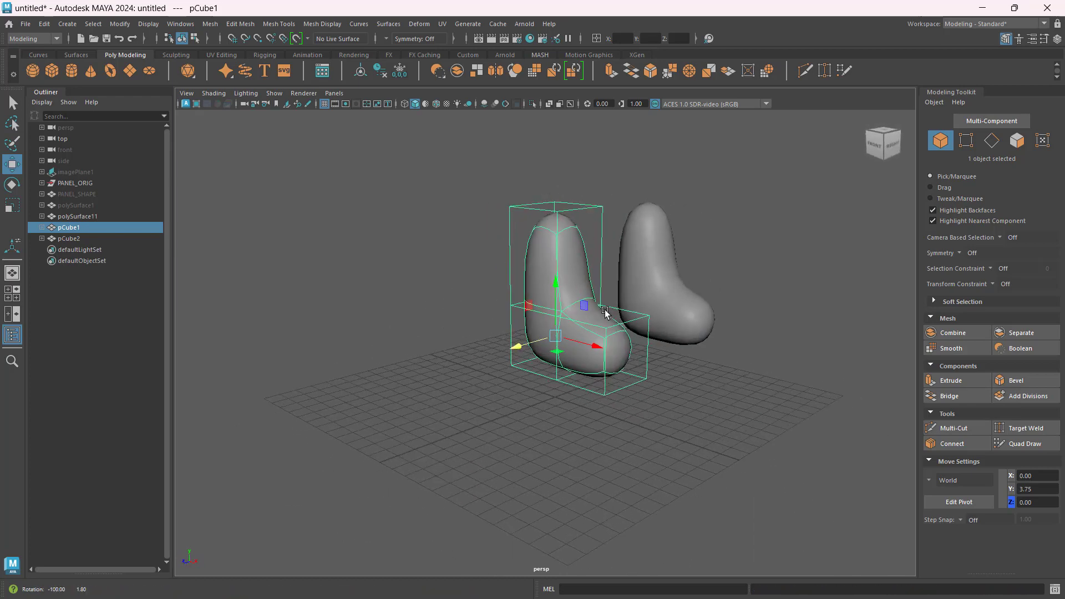
- Examine the original block's smoothed shape against its cage from several sides
scroll(686, 292, "up", 5)
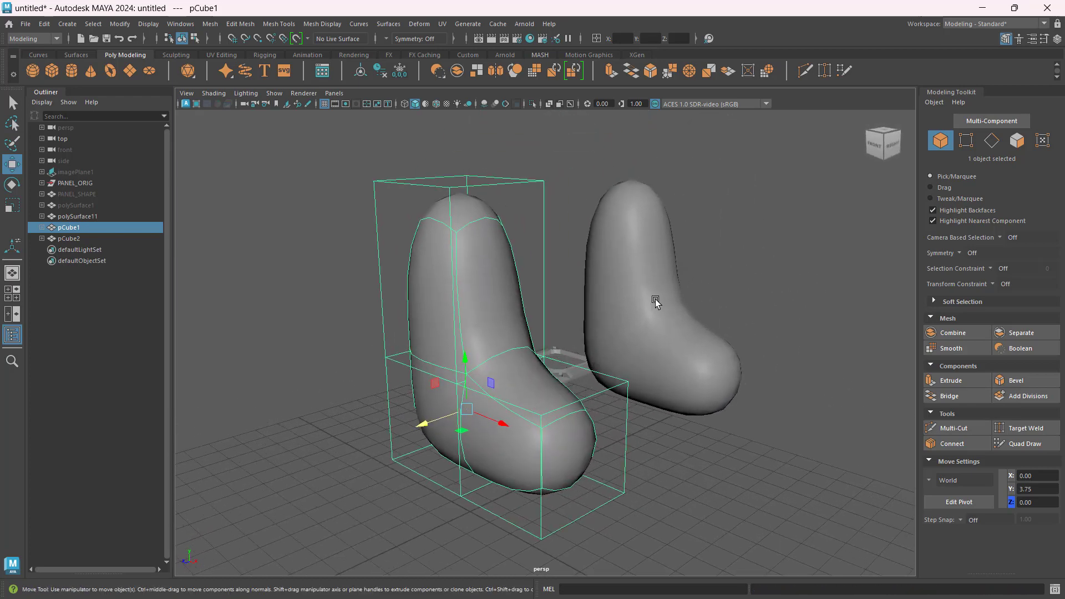
left_click_drag(758, 327, 735, 320, "alt")
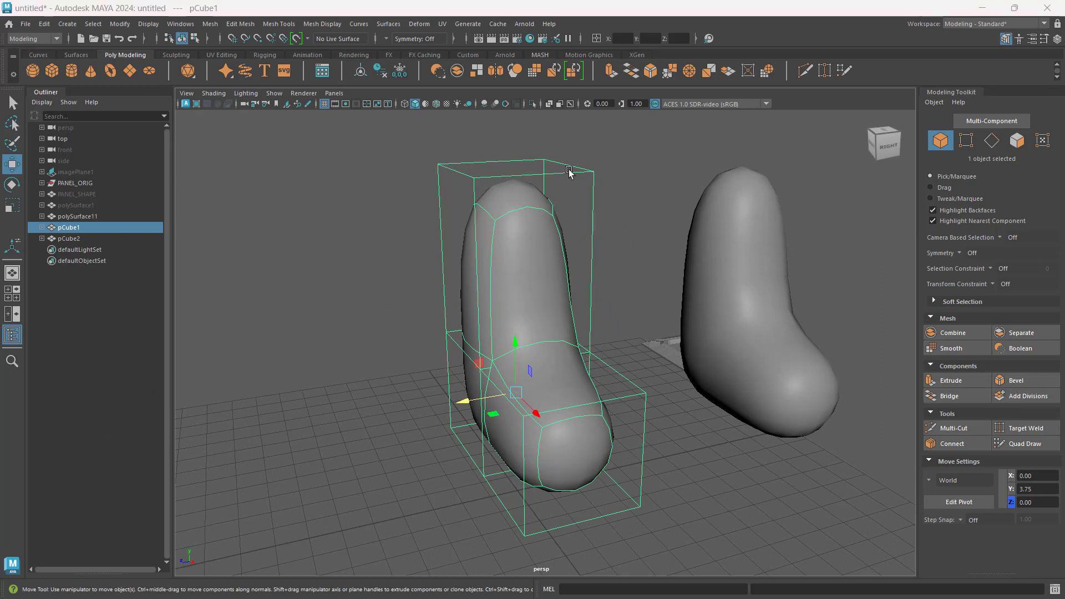
left_click_drag(507, 200, 694, 190, "alt")
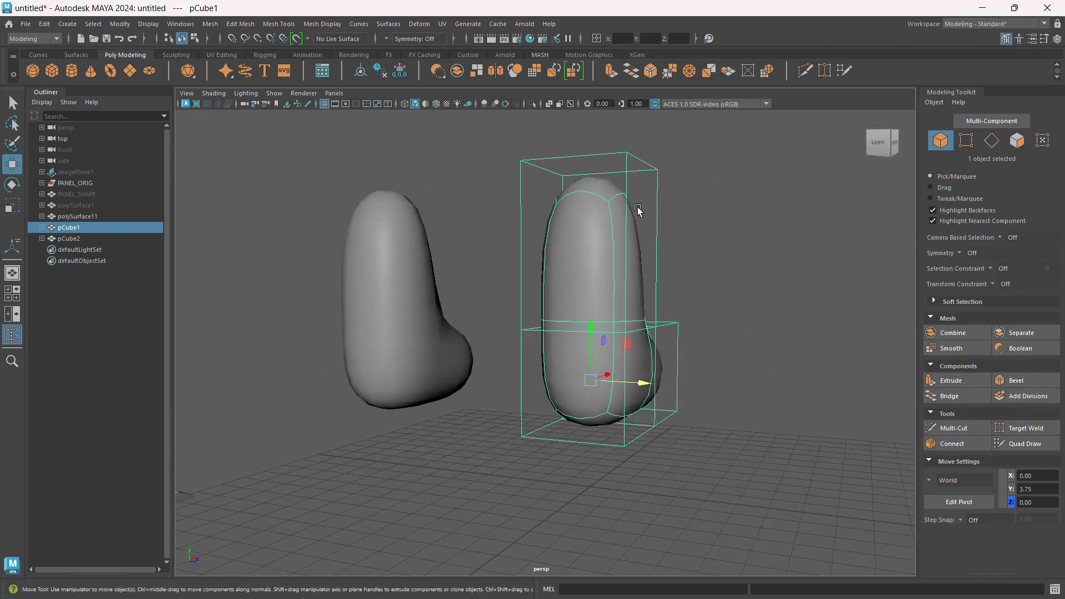
left_click_drag(638, 209, 487, 205, "alt")
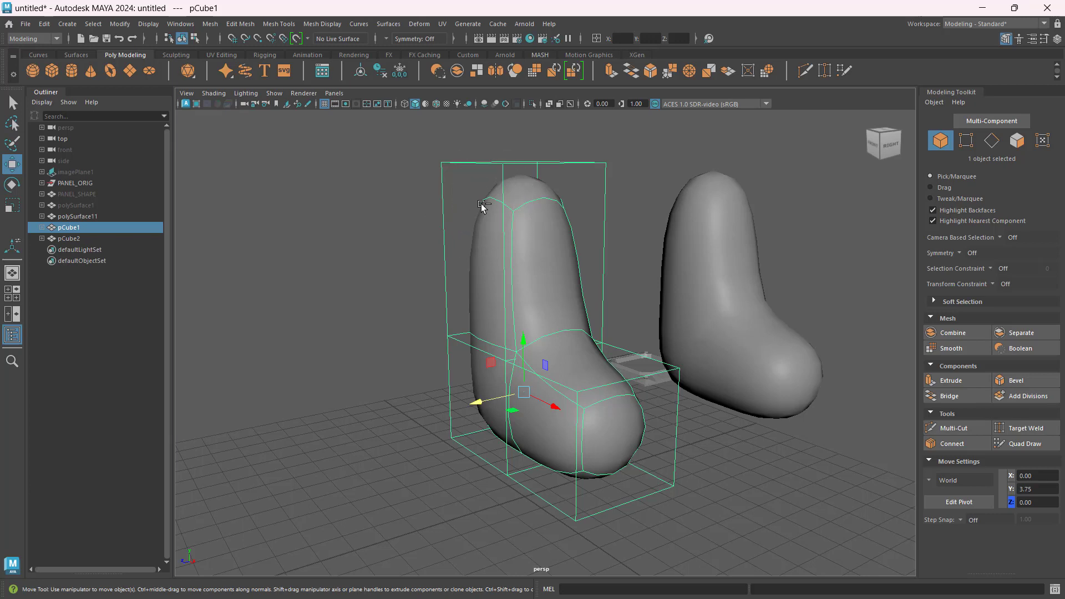
key("ctrl")
key("ctrl")
left_click_drag(477, 197, 528, 211, "alt")
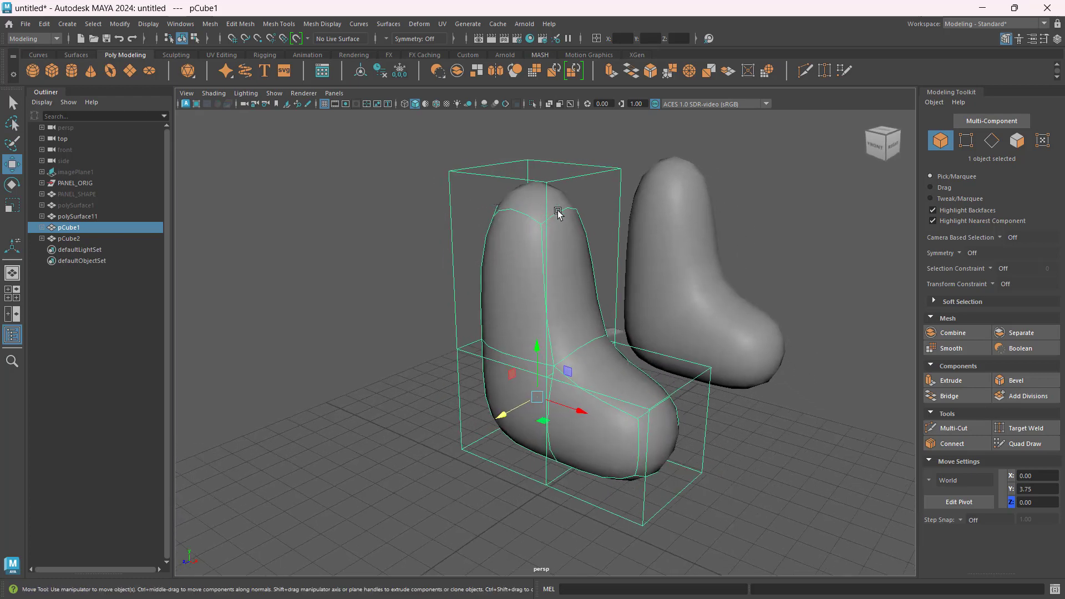
left_click_drag(606, 266, 592, 261, "alt")
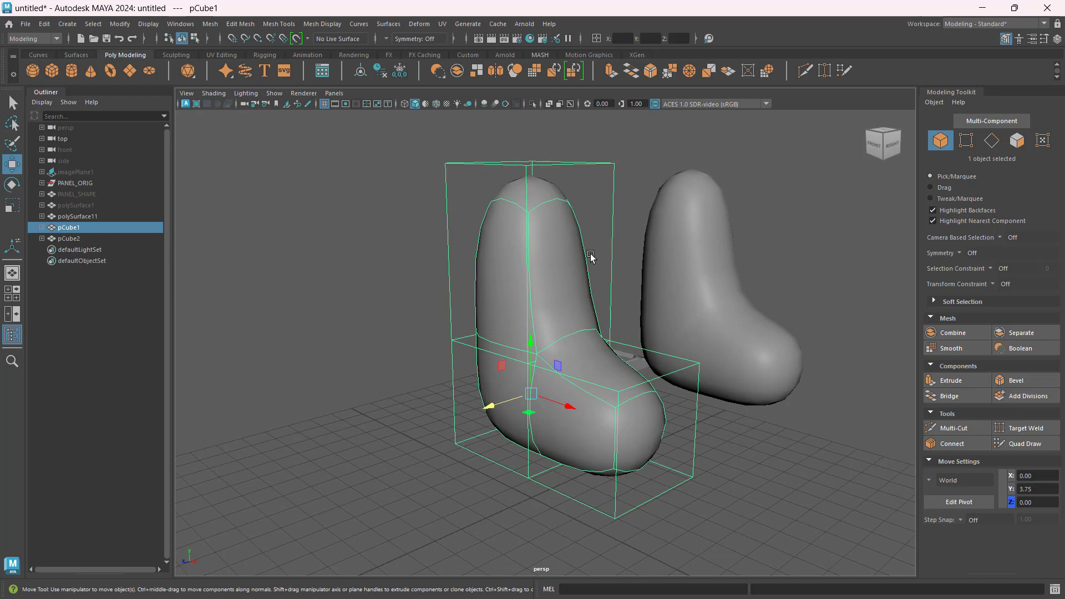
- Select the original block's eight widthwise edges and connect them through their midpoints with 1 segment
left_click(992, 142)
left_click_drag(575, 290, 584, 294, "alt")
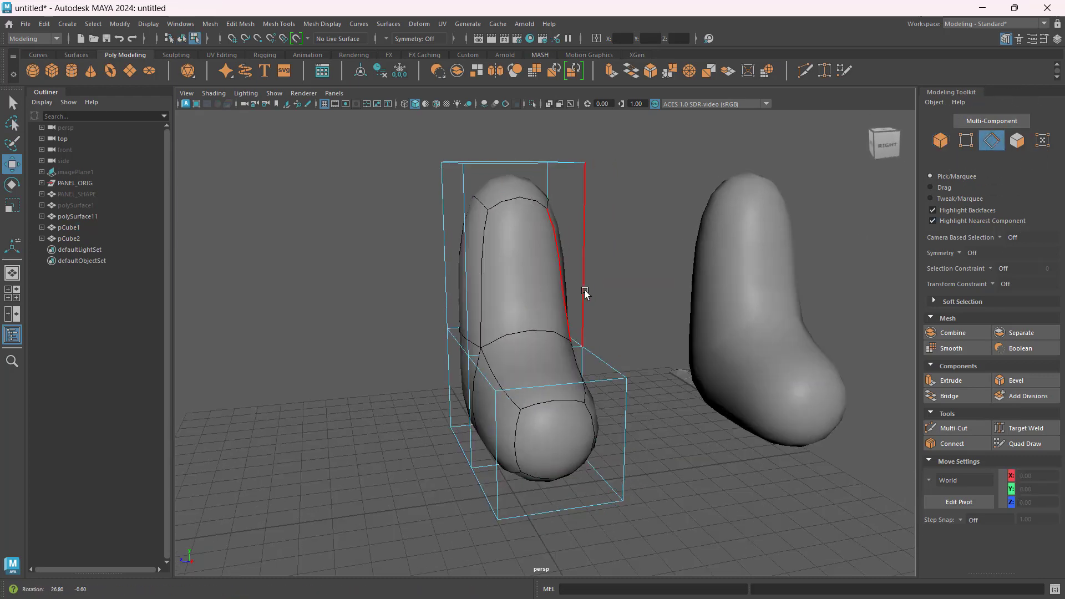
left_click_drag(558, 333, 541, 334, "alt")
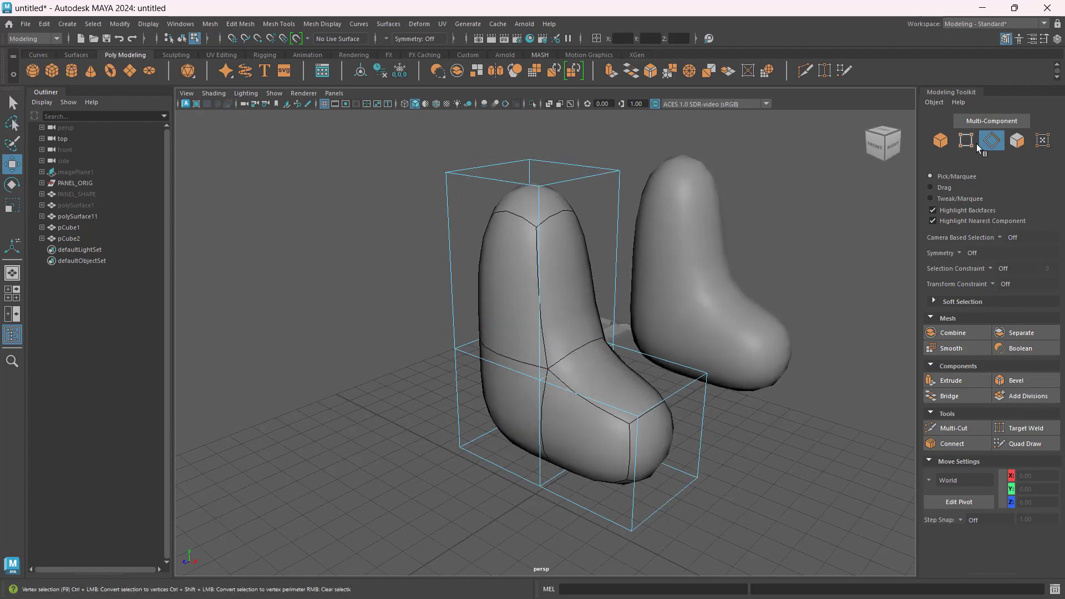
left_click_drag(663, 299, 559, 227, "alt")
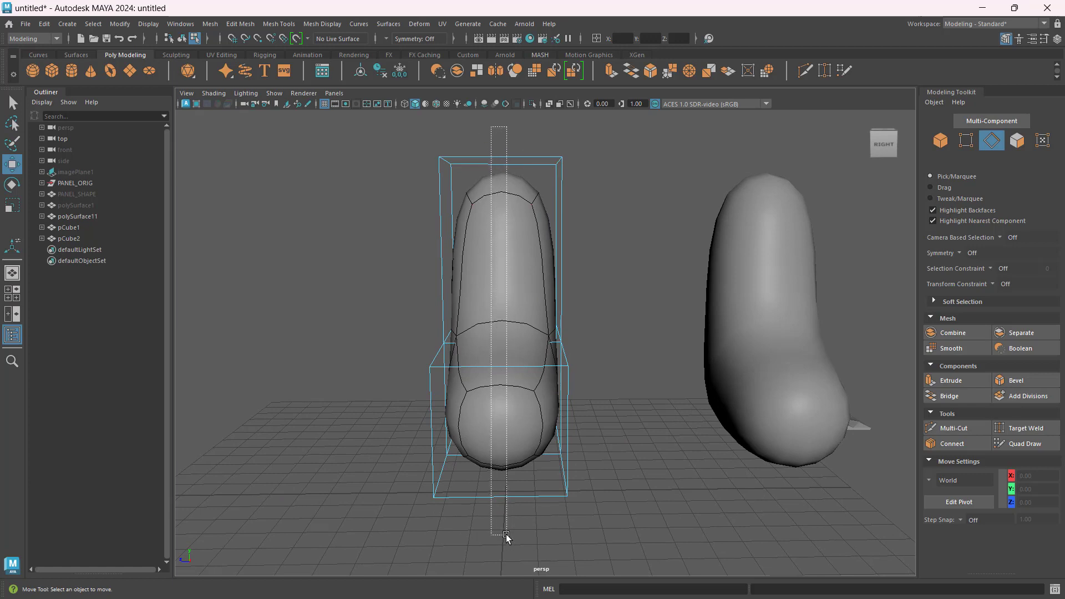
double_click(481, 204)
left_click_drag(486, 123, 516, 524)
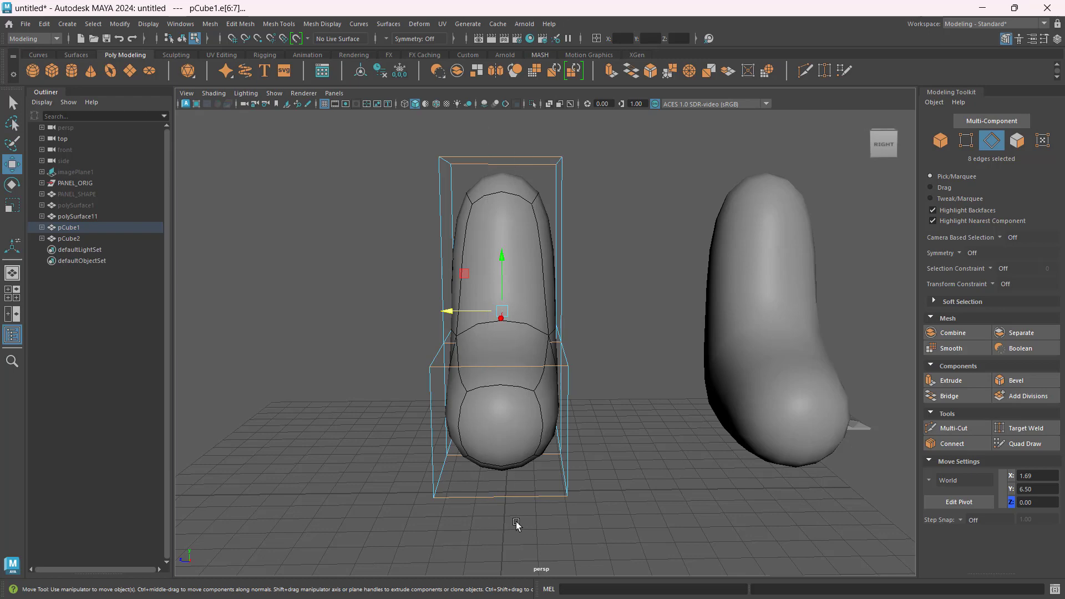
left_click_drag(403, 390, 612, 390, "alt")
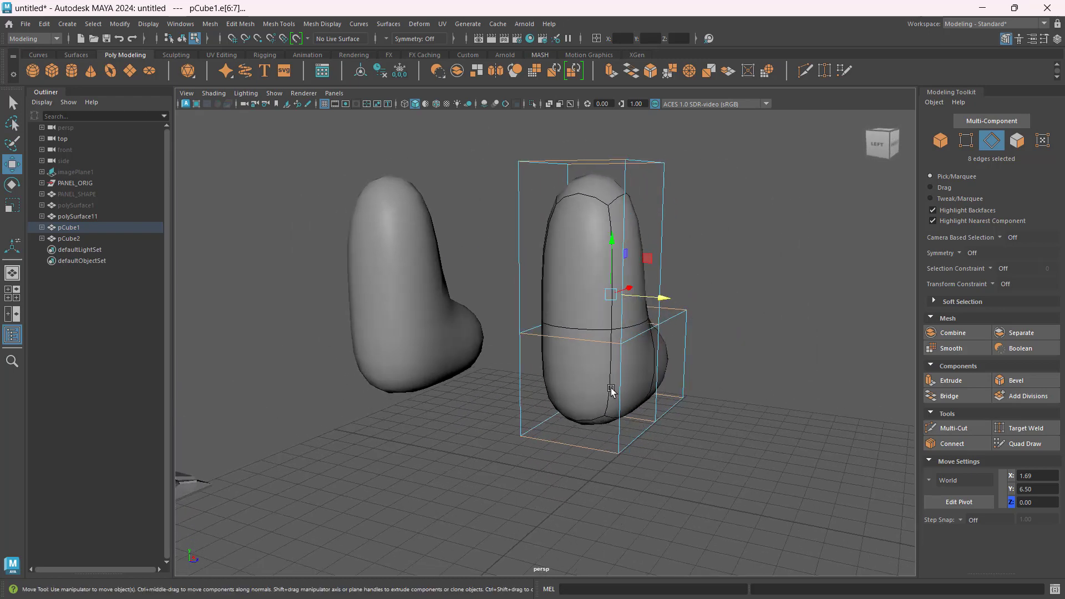
left_click(962, 444)
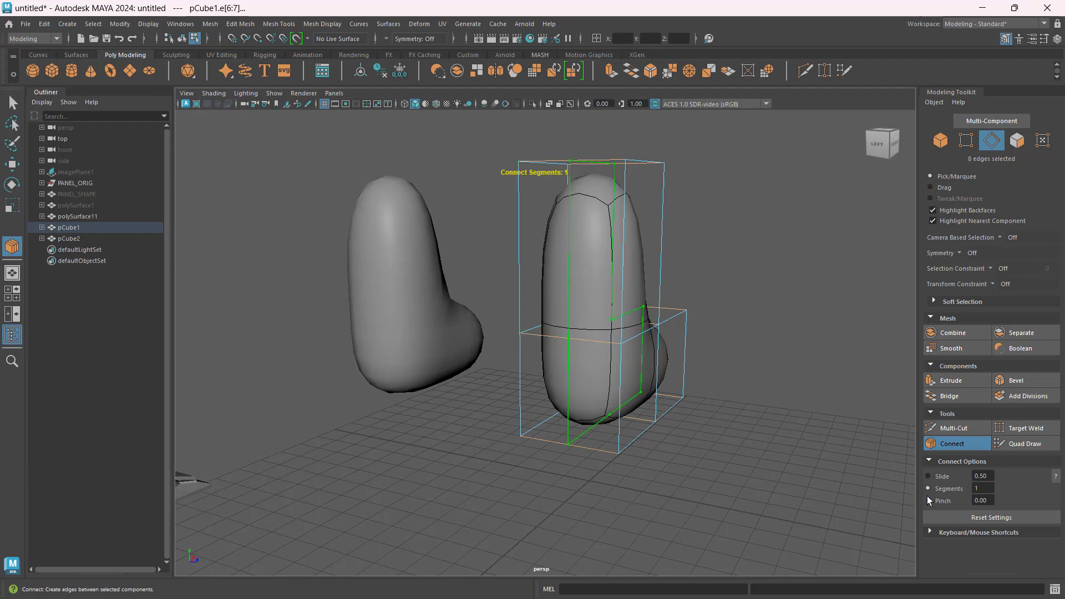
left_click_drag(665, 383, 547, 383, "alt")
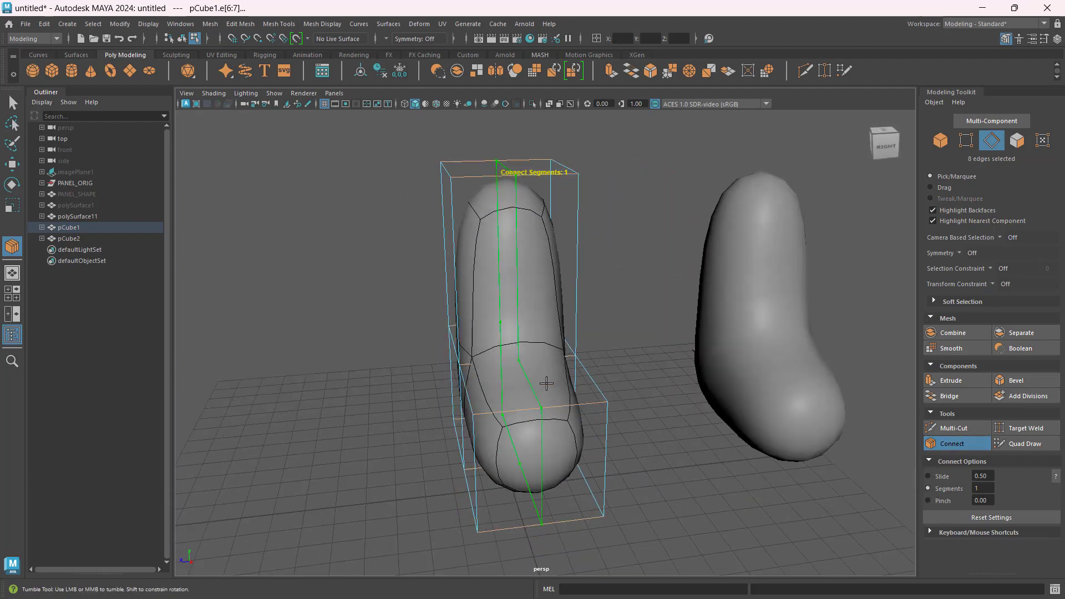
key("w")
mouse_move(406, 334)
left_mouse_down("alt")
mouse_move(502, 343)
mouse_move(641, 331)
mouse_move(406, 337)
mouse_move(411, 348)
left_mouse_up("alt")
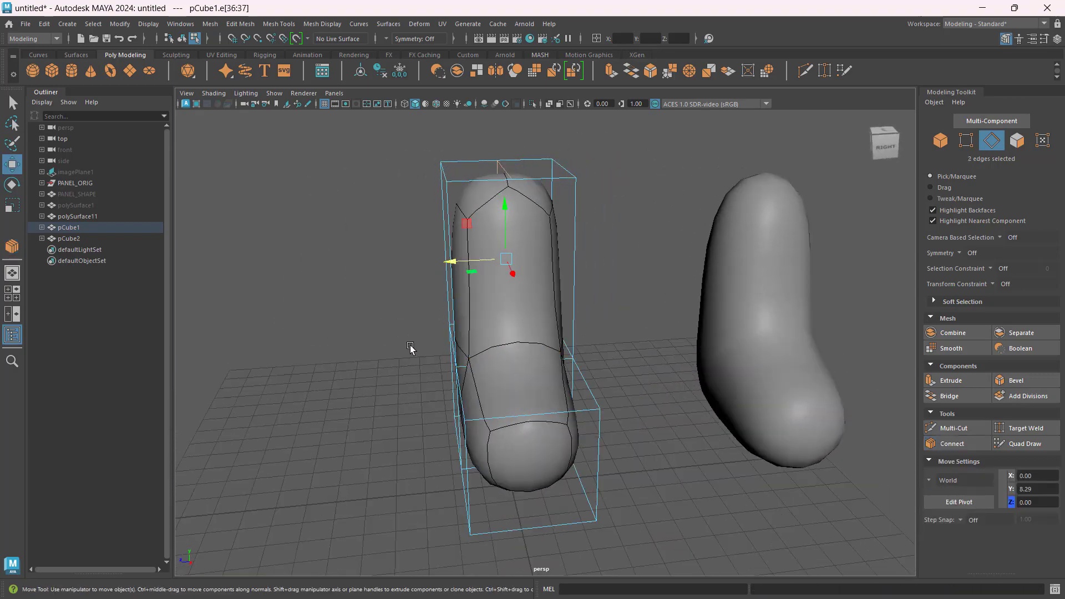
- Turn on X-Ray shading to see the original block's inner edges from behind
left_click(548, 104)
left_click_drag(571, 274, 664, 336, "alt")
left_click_drag(565, 397, 550, 375, "alt")
left_click_drag(591, 428, 542, 398, "alt")
- Check the widthwise edges and midpoint vertices of the block's foot for the lengthwise centre line
left_click(416, 452)
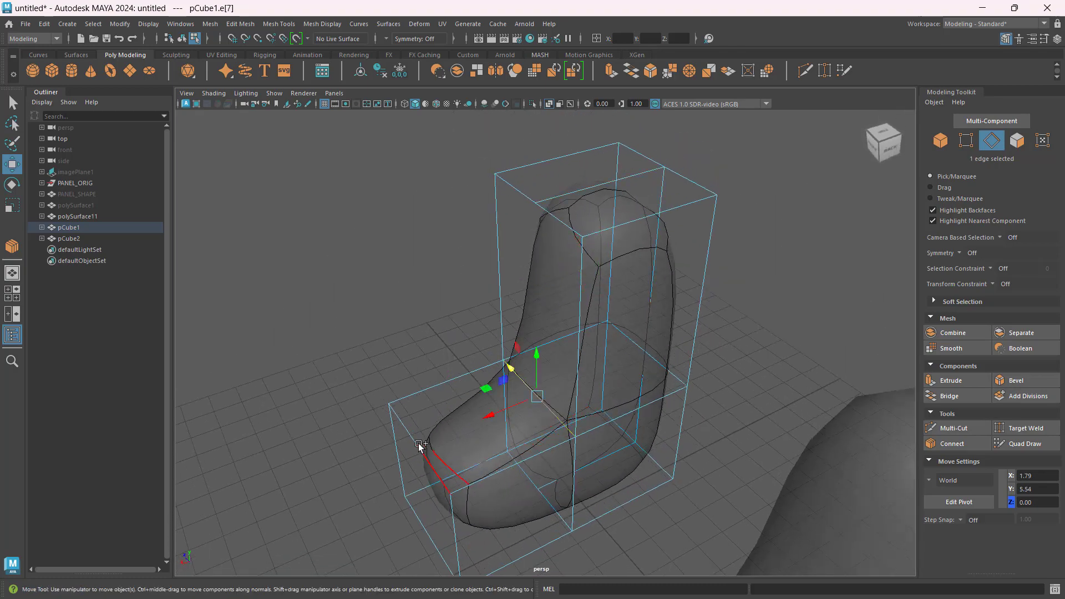
left_click(418, 444, "shift")
left_click_drag(421, 446, 469, 455, "alt")
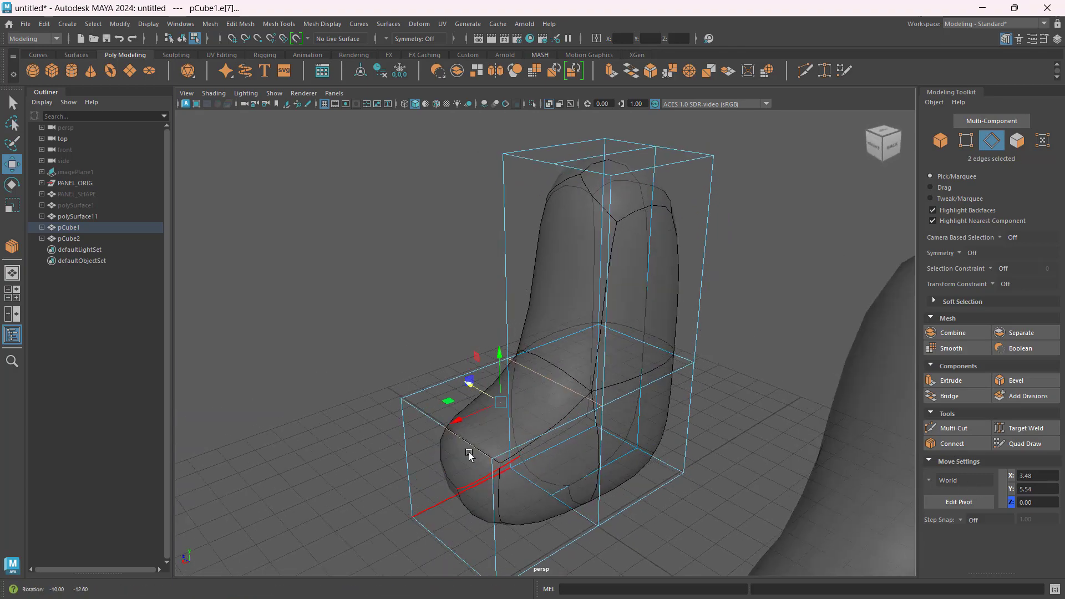
left_click(965, 140)
left_click_drag(576, 303, 486, 299, "alt")
left_click(377, 381)
left_click_drag(377, 381, 556, 368, "alt")
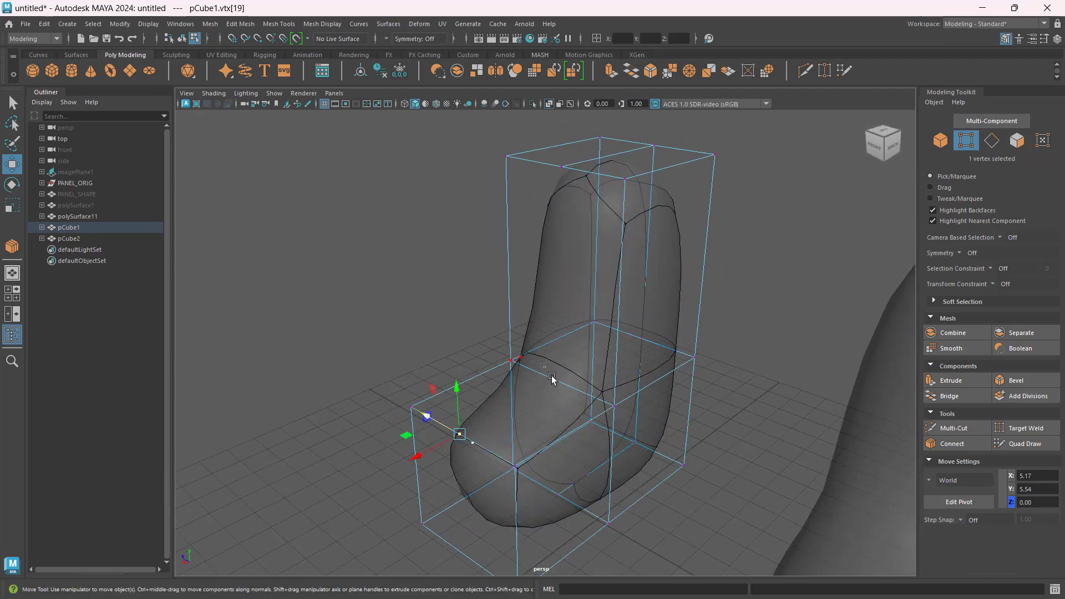
left_click(574, 397)
left_click_drag(447, 425, 590, 416, "alt")
- Multi-Cut a centre line from the inner corner edge's midpoint along the foot's top, down its front and back along its underside
left_click(963, 430)
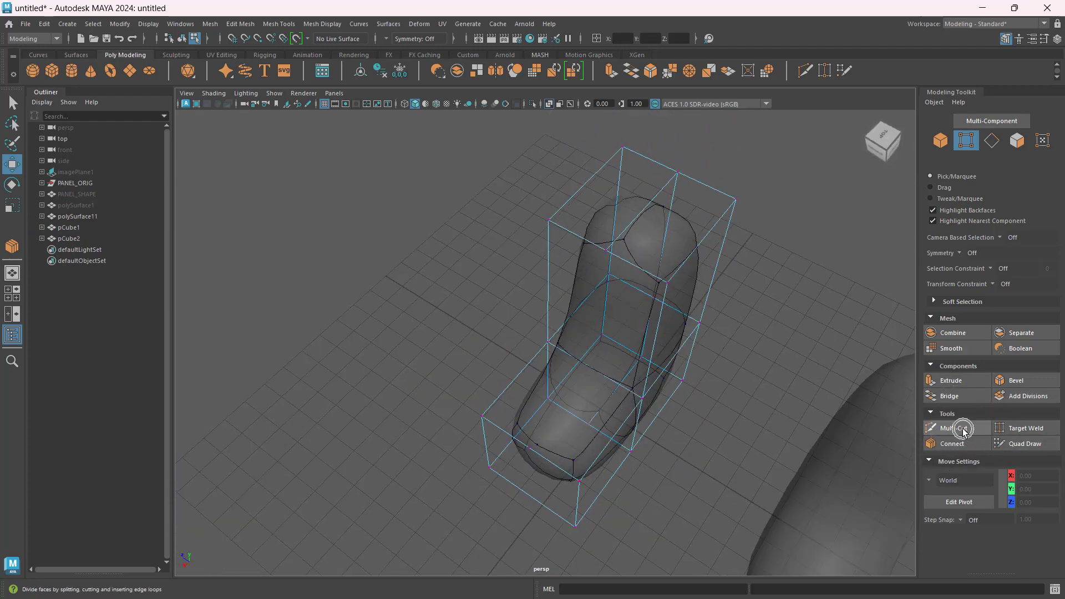
left_click_drag(582, 424, 610, 394, "alt")
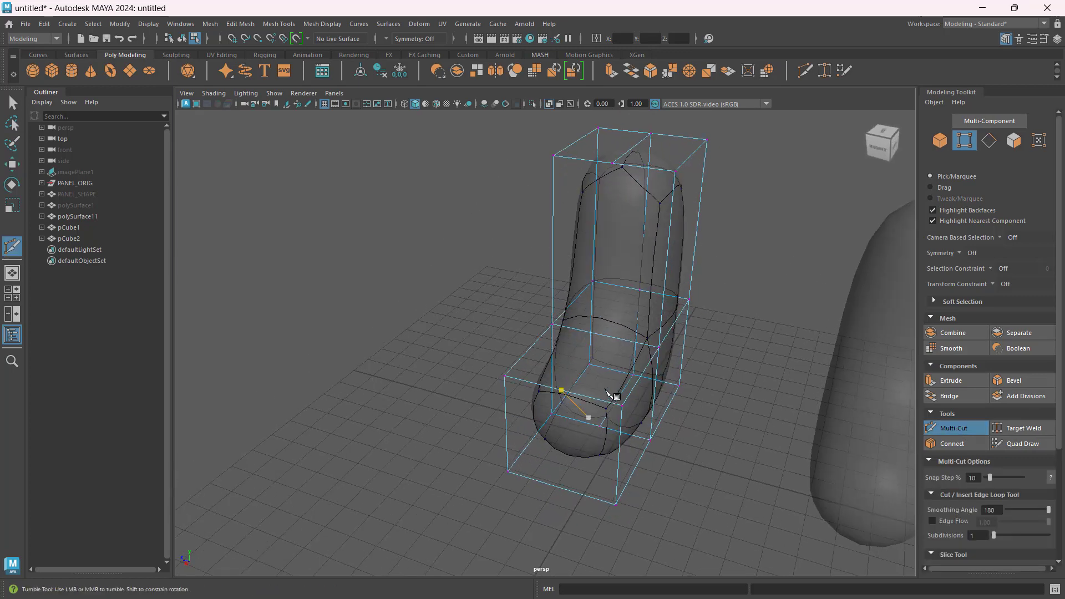
left_click(605, 335)
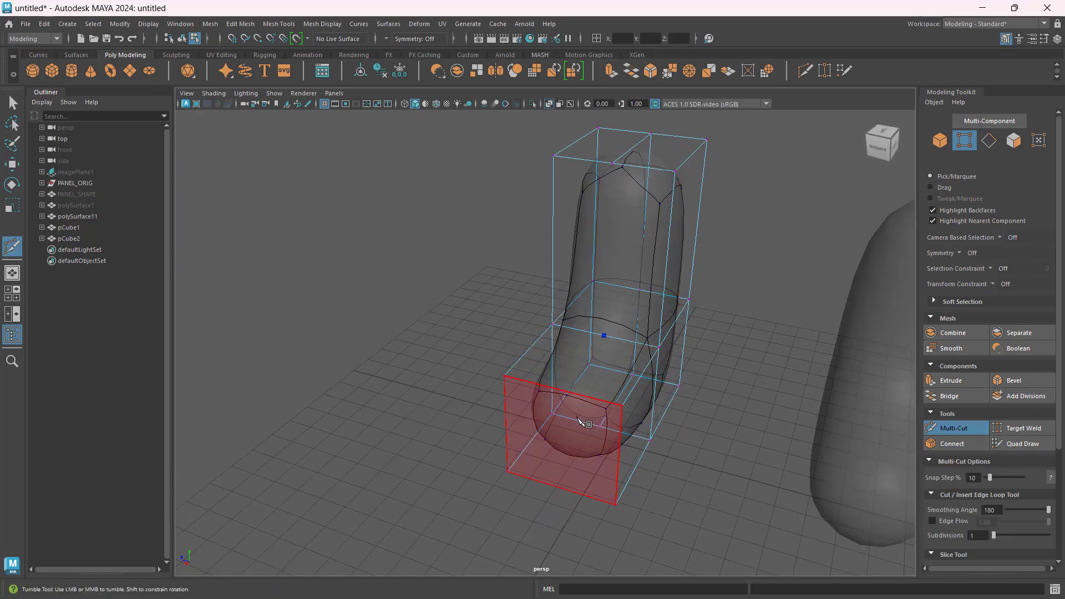
left_click(562, 391)
left_click_drag(547, 492, 683, 377, "alt")
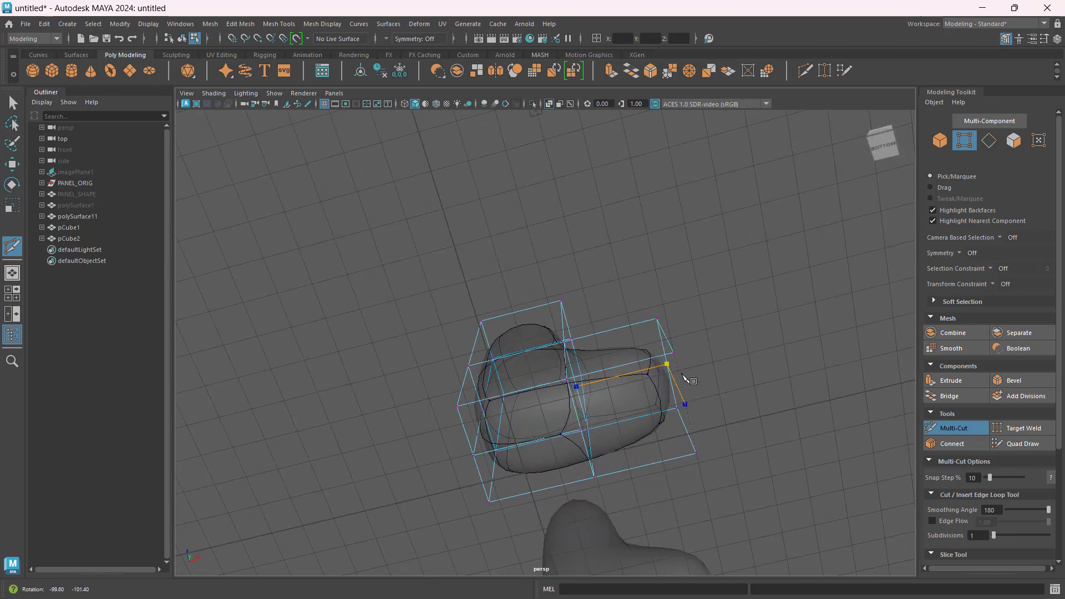
left_click_drag(604, 436, 624, 421, "alt")
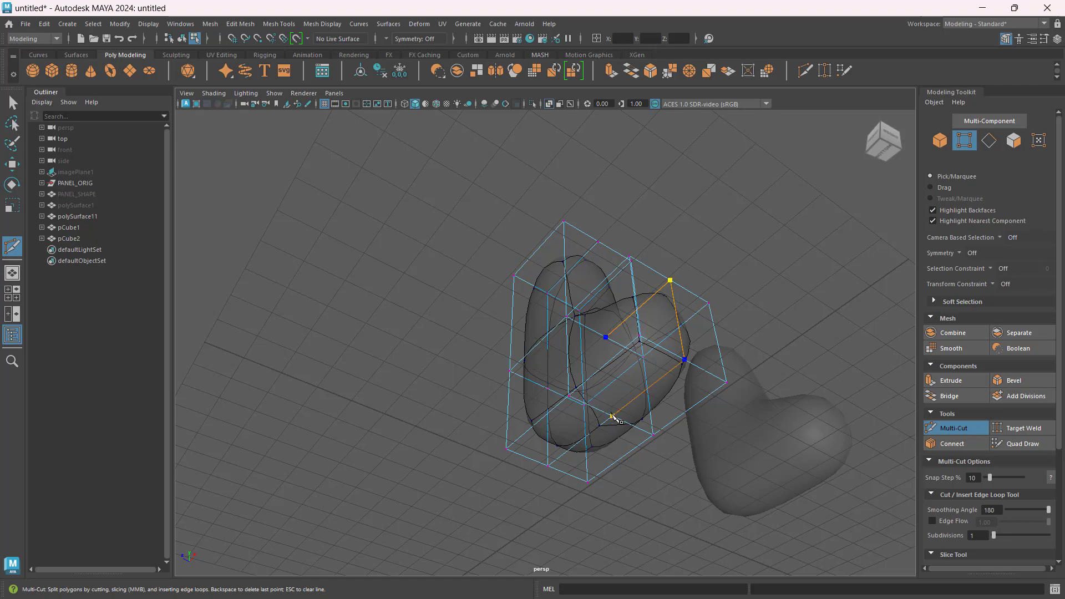
left_click(612, 416)
left_click_drag(596, 420, 250, 333, "alt")
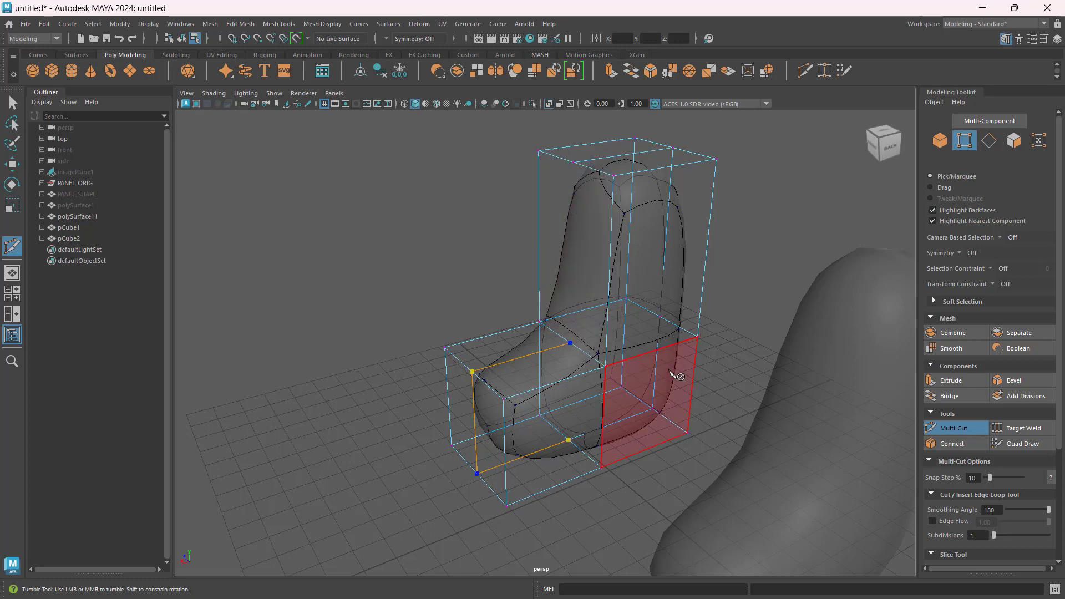
right_click(669, 370)
- Multi-Cut the column's front face from its top edge's midpoint down to the midpoint of the inner corner edge
left_click_drag(564, 309, 578, 210, "alt")
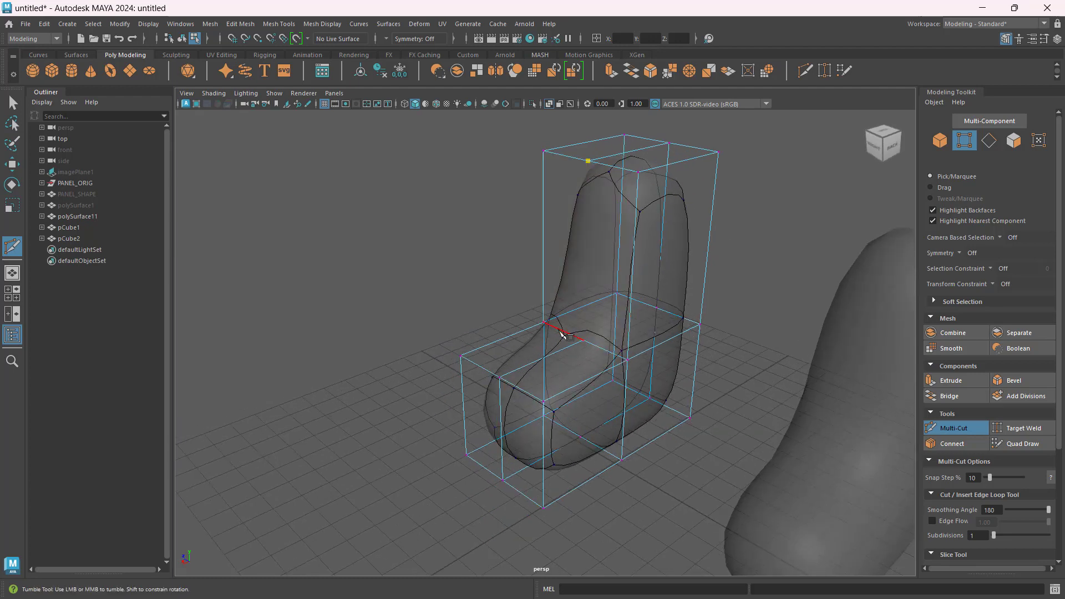
left_click(583, 340)
right_click(604, 343)
key("space")
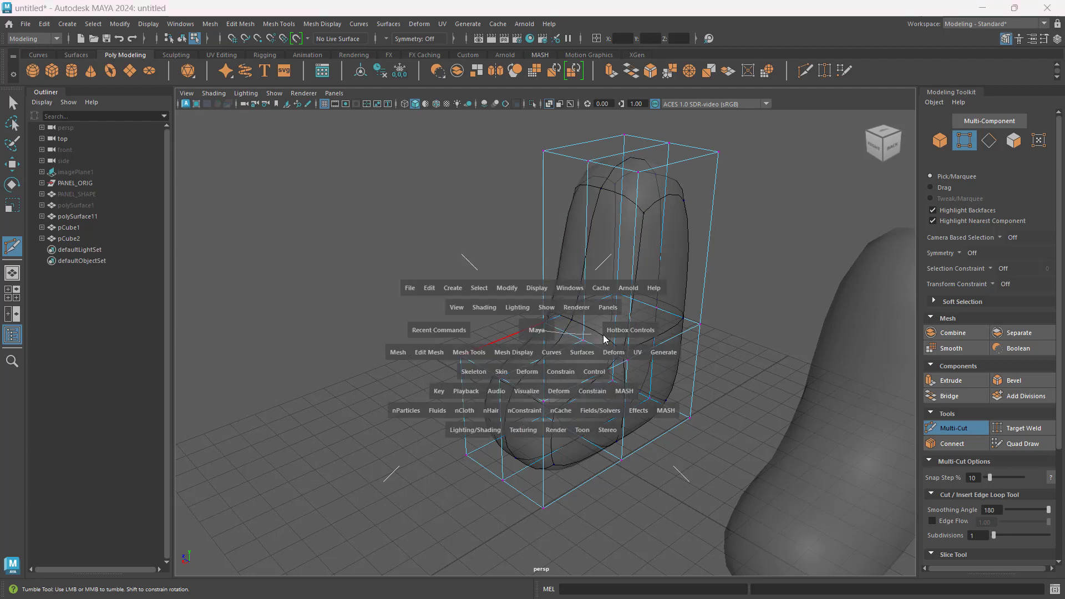
- Inspect the centre line's junction at the midpoint of the original block's inner corner edge
left_click_drag(485, 354, 573, 355, "alt")
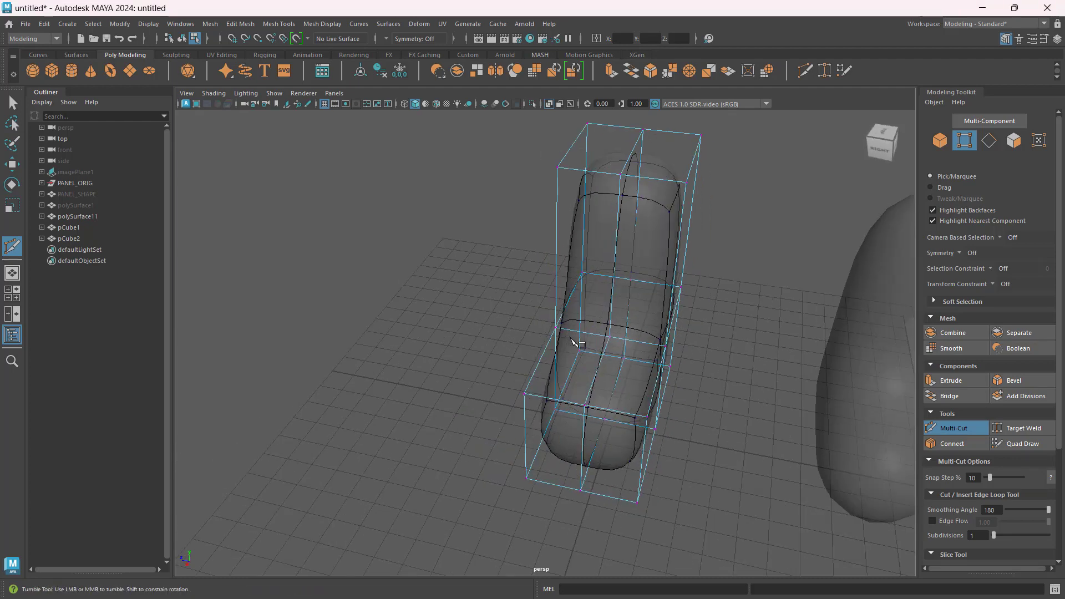
left_click(612, 337)
right_click_drag(600, 352, 773, 371, "alt")
middle_click_drag(797, 387, 617, 410, "alt")
scroll(608, 360, "up", 3)
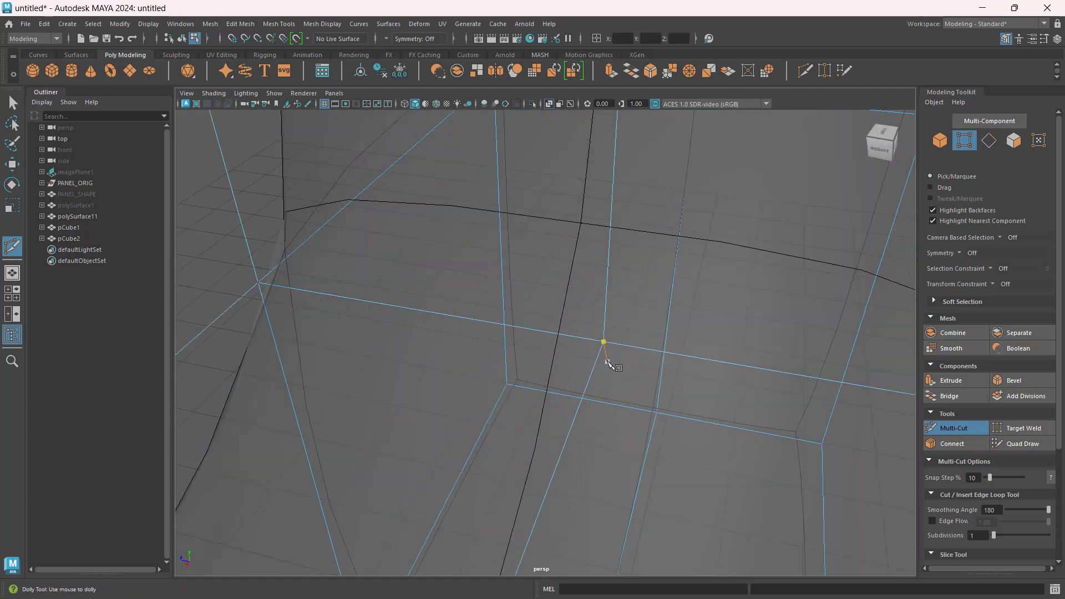
scroll(612, 360, "down", 12)
mouse_move(557, 377)
left_mouse_down("alt")
mouse_move(582, 368)
mouse_move(567, 373)
left_mouse_up("alt")
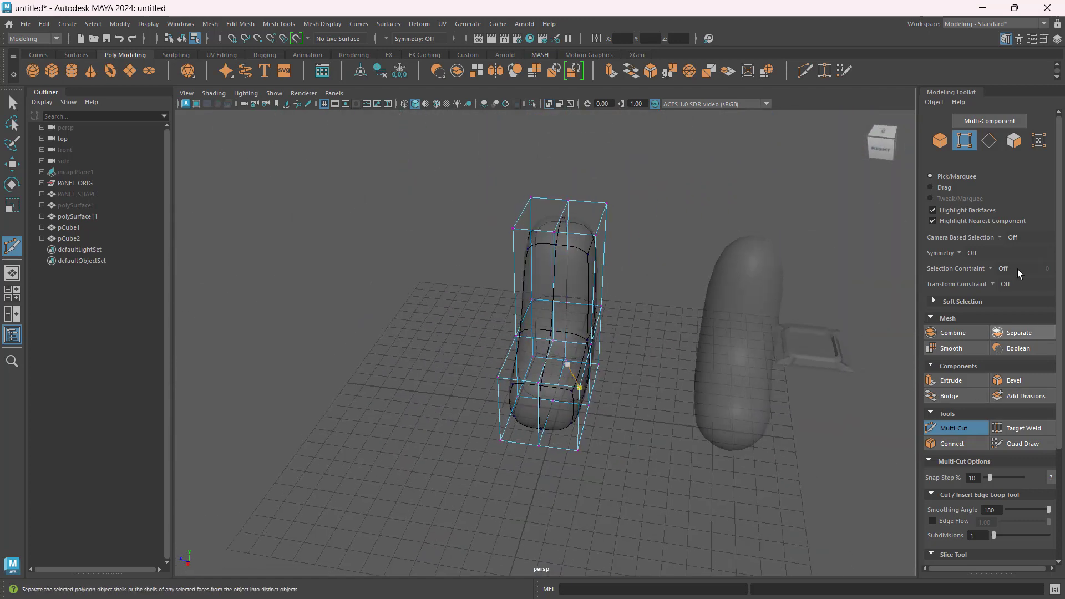
- Select the eight centre-line vertices of the original block and merge them with a distance threshold of 0.01
left_click(963, 144)
left_click(932, 221)
left_click_drag(665, 218, 682, 219, "alt")
left_click(962, 428)
left_click_drag(544, 185, 574, 480, "alt")
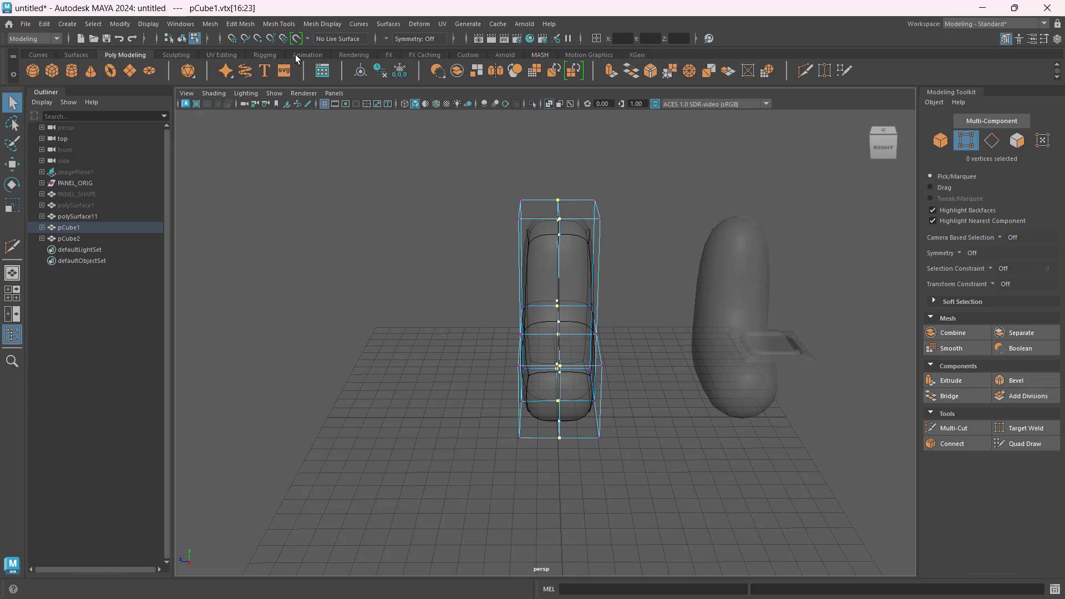
left_click(241, 24)
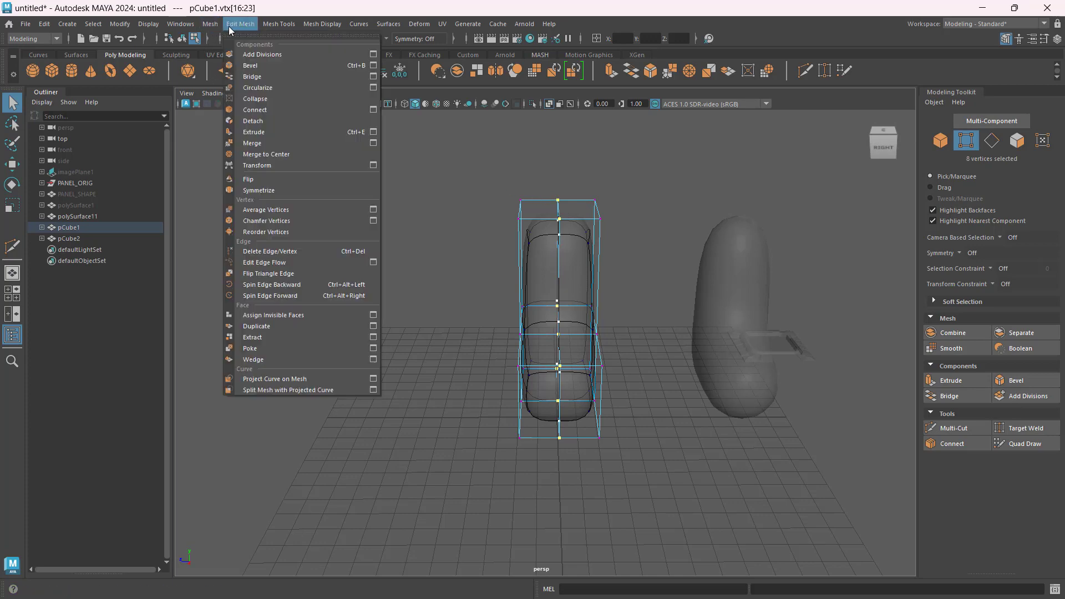
left_click(287, 144)
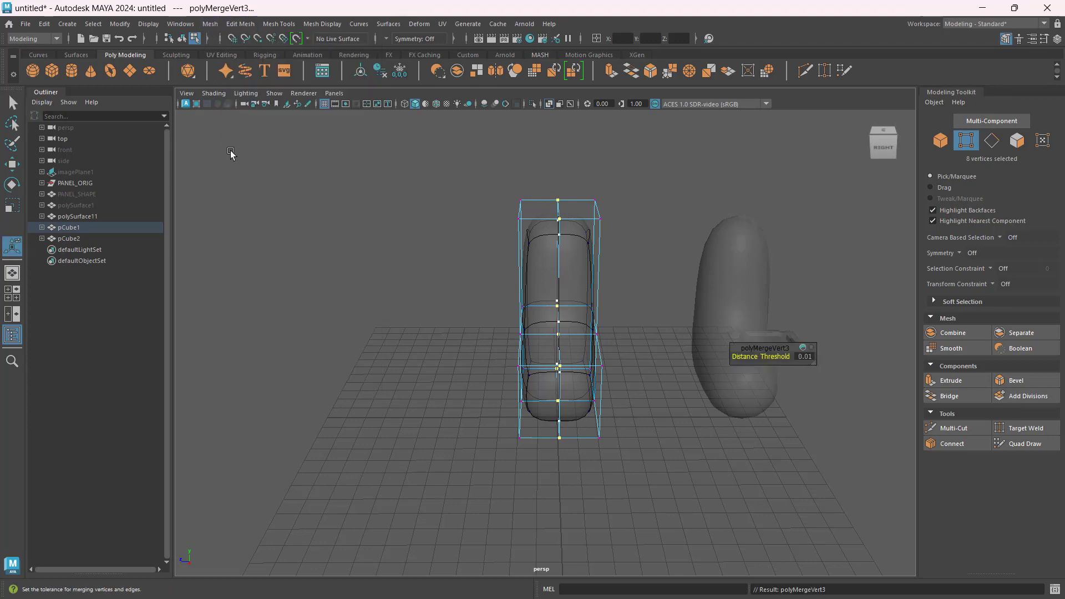
- Turn off X-Ray shading to show the original block's smooth preview as a solid
left_click(11, 165)
left_click_drag(484, 352, 420, 348, "alt")
scroll(561, 306, "up", 6)
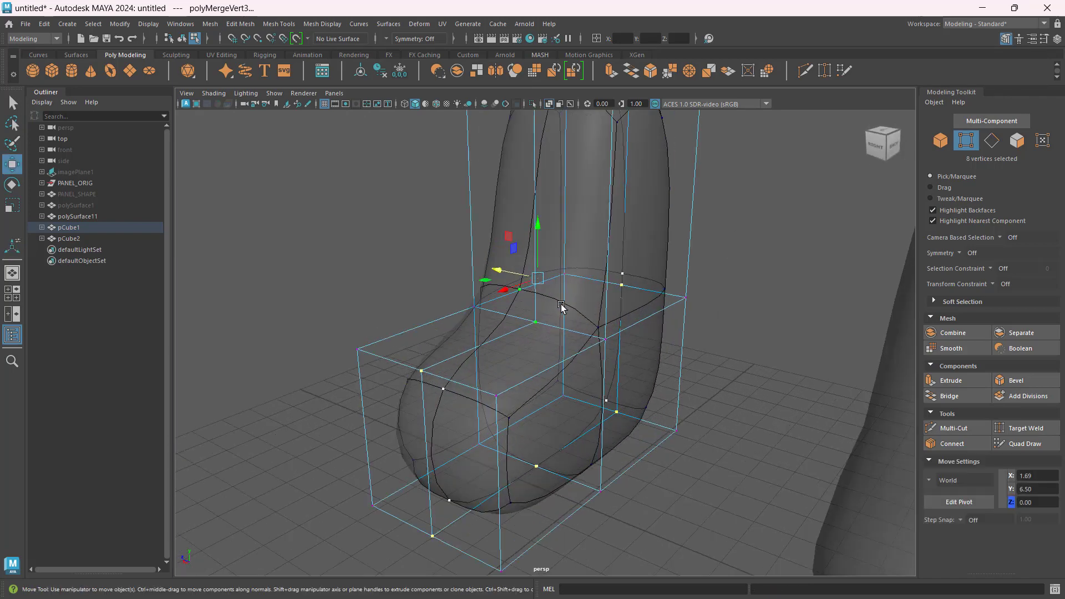
left_click(549, 105)
mouse_move(359, 283)
left_mouse_down("alt")
mouse_move(401, 302)
mouse_move(468, 307)
mouse_move(499, 286)
left_mouse_up("alt")
scroll(411, 299, "down", 6)
right_click_drag(549, 282, 708, 257, "alt")
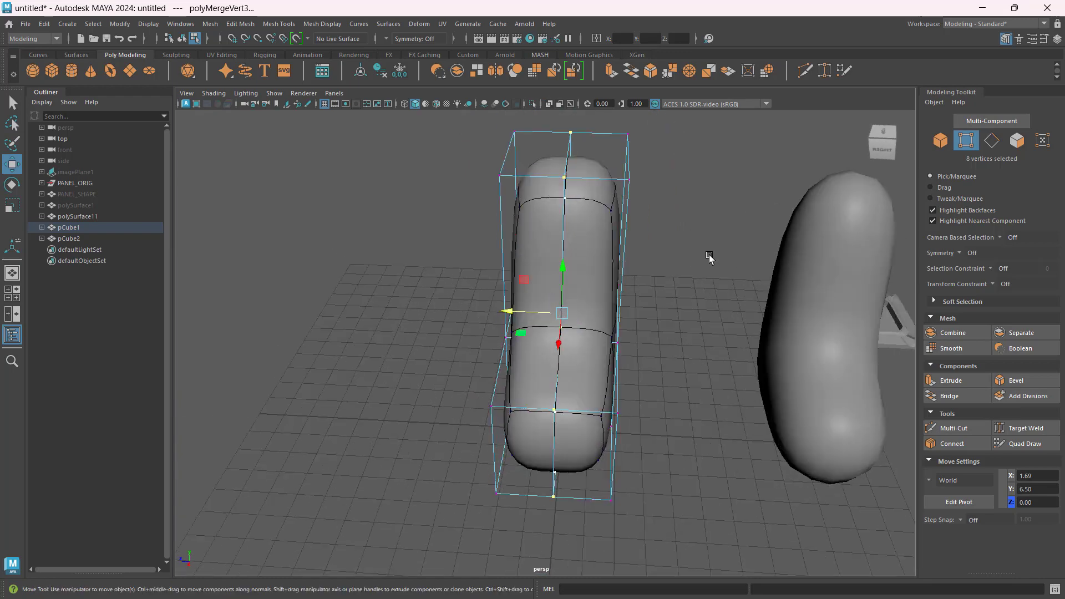
- Move the original block's lengthwise centre loop close to one side face, at Z 1.63
left_click_drag(709, 266, 658, 283, "alt")
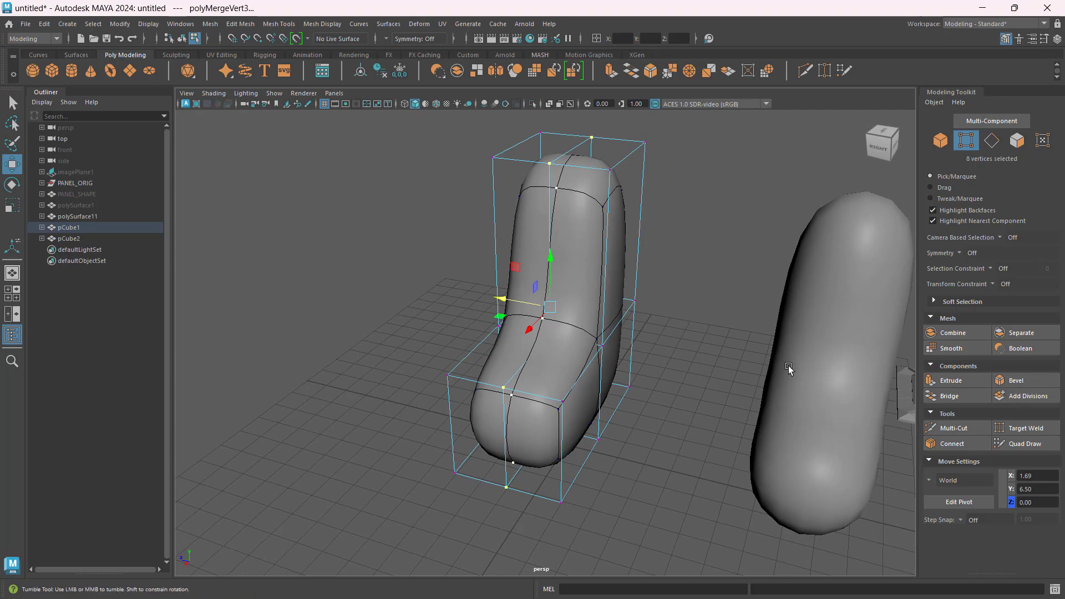
left_click_drag(789, 368, 743, 352, "alt")
left_click_drag(556, 326, 524, 305, "alt")
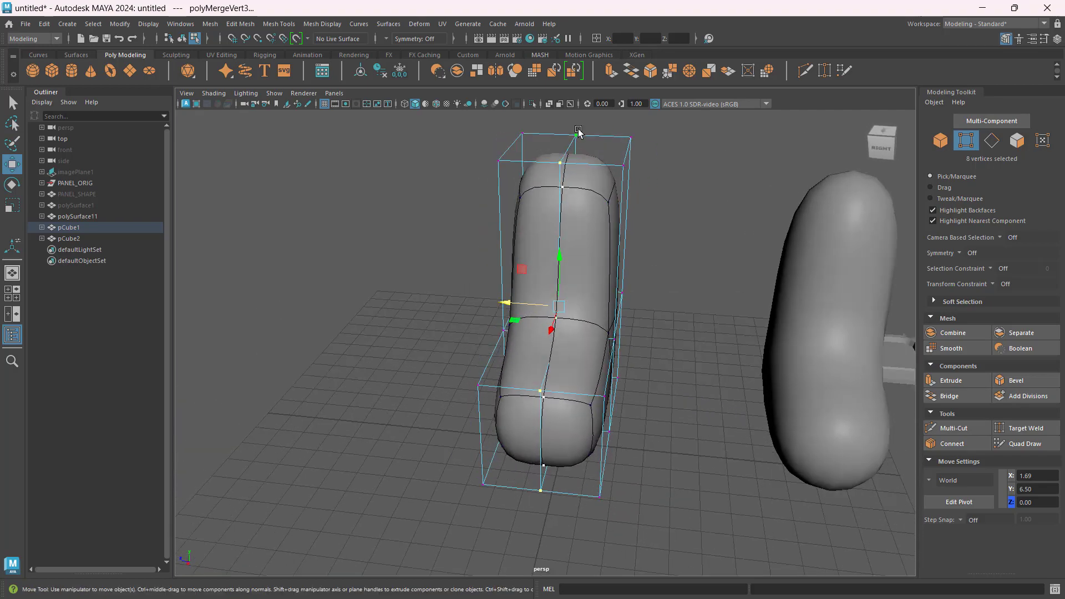
left_click_drag(555, 249, 540, 125, "alt")
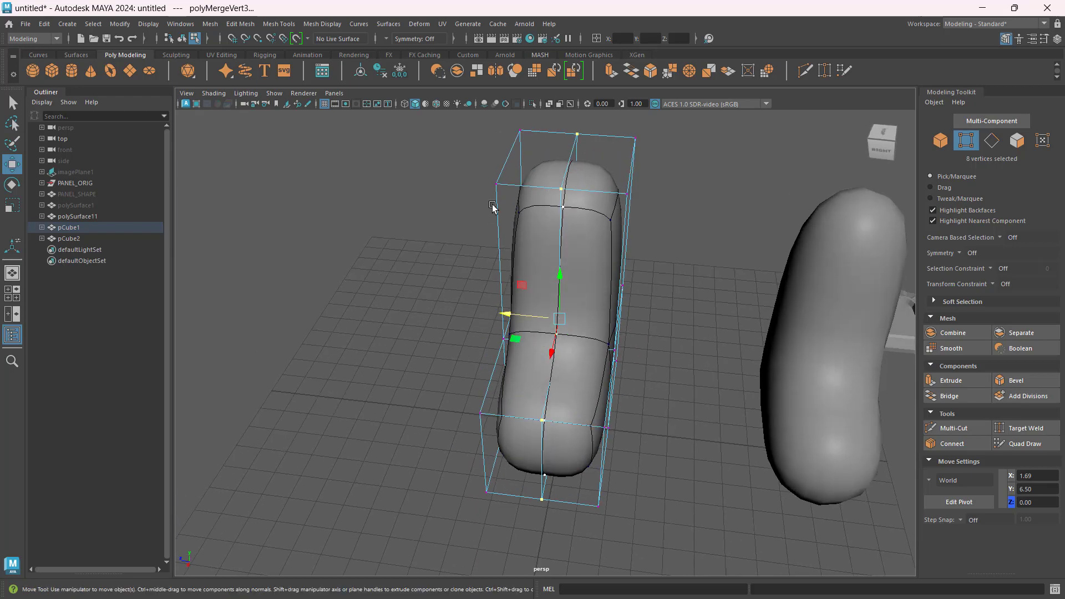
left_click_drag(517, 317, 556, 285)
scroll(534, 178, "up", 5)
middle_click_drag(556, 285, 550, 391, "alt")
left_click_drag(549, 391, 481, 284, "alt")
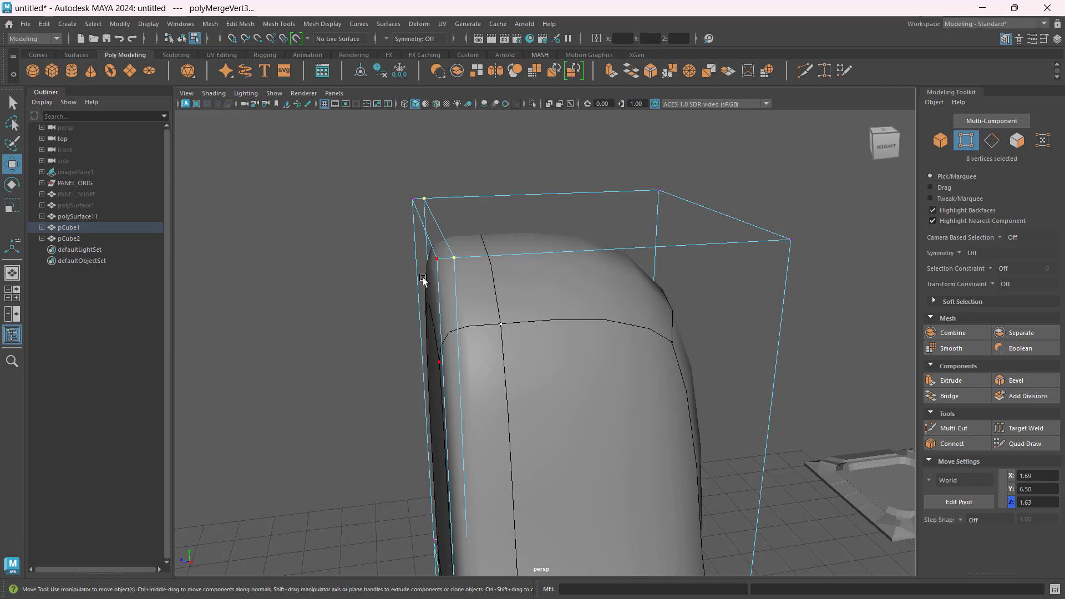
scroll(422, 281, "down", 2)
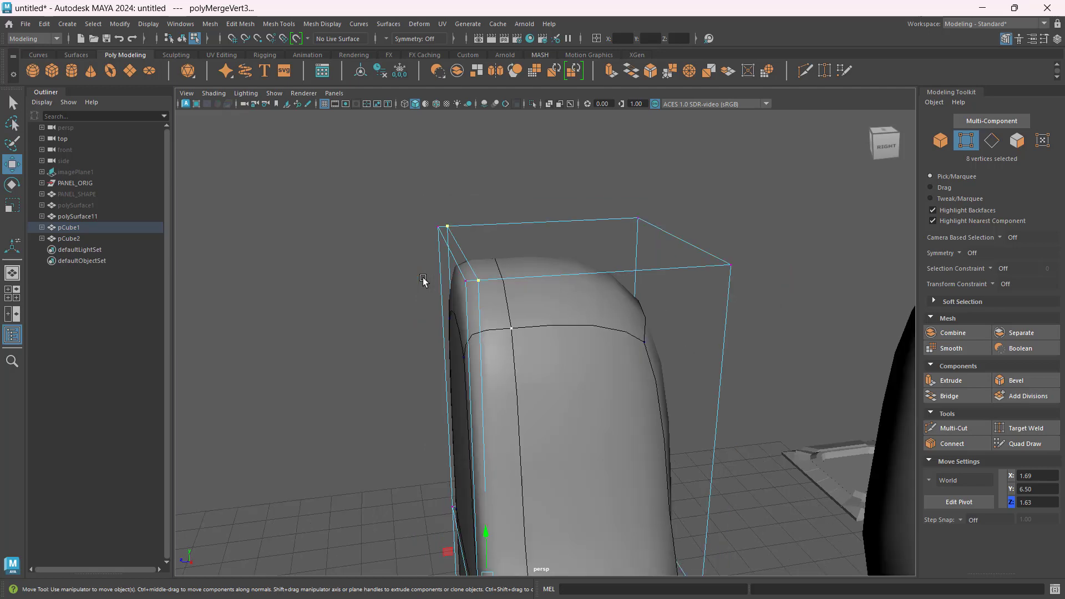
left_click_drag(471, 299, 576, 303, "alt")
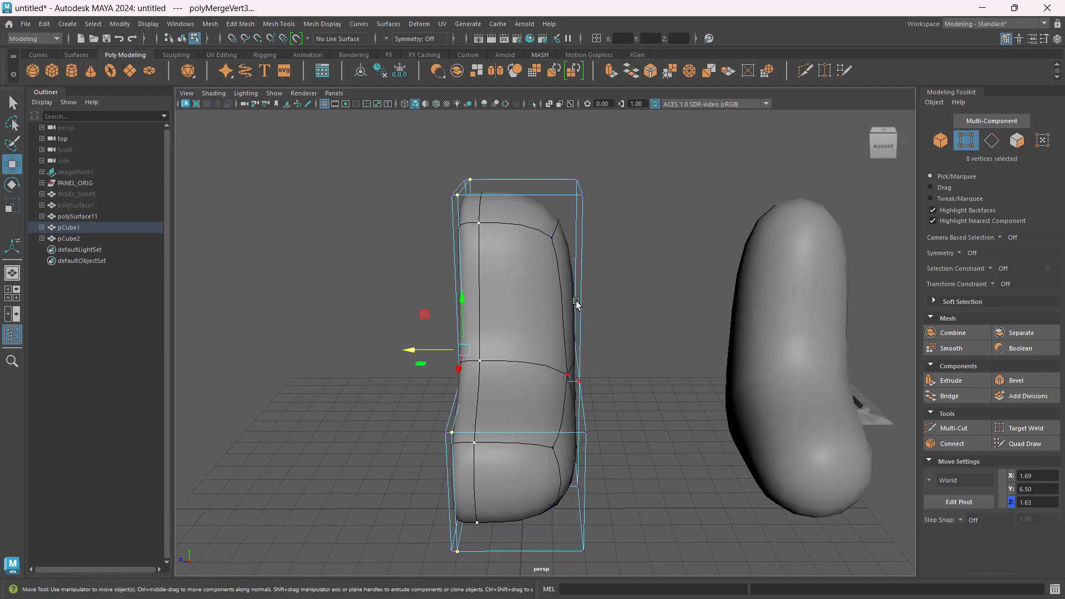
- Connect the block's eight widthwise edges with one segment and move the new loop near the opposite side face, at Z -1.63
left_click(994, 144)
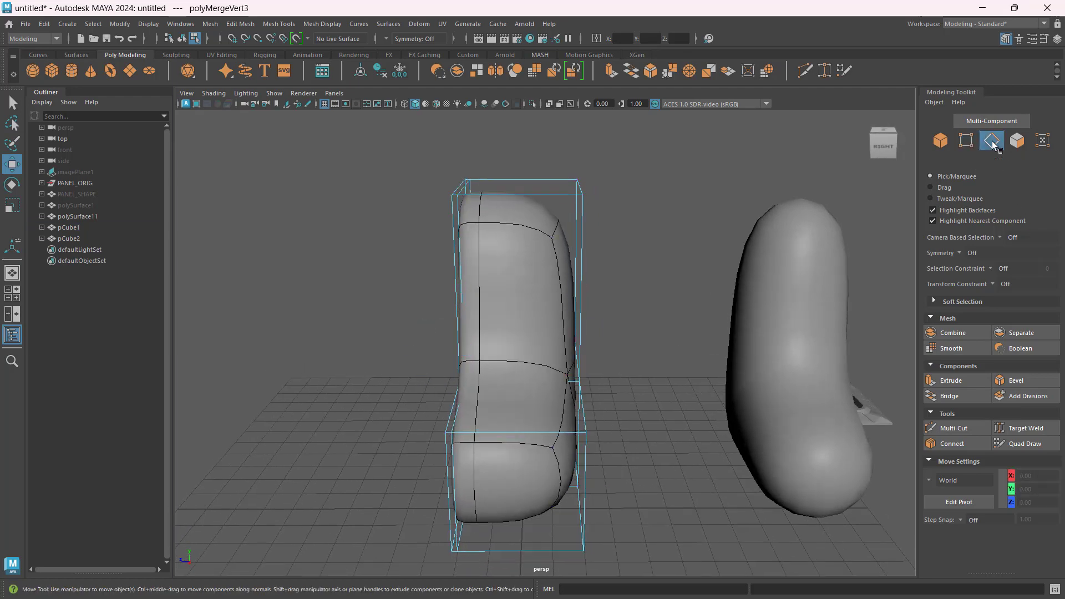
left_click_drag(562, 253, 532, 133, "alt")
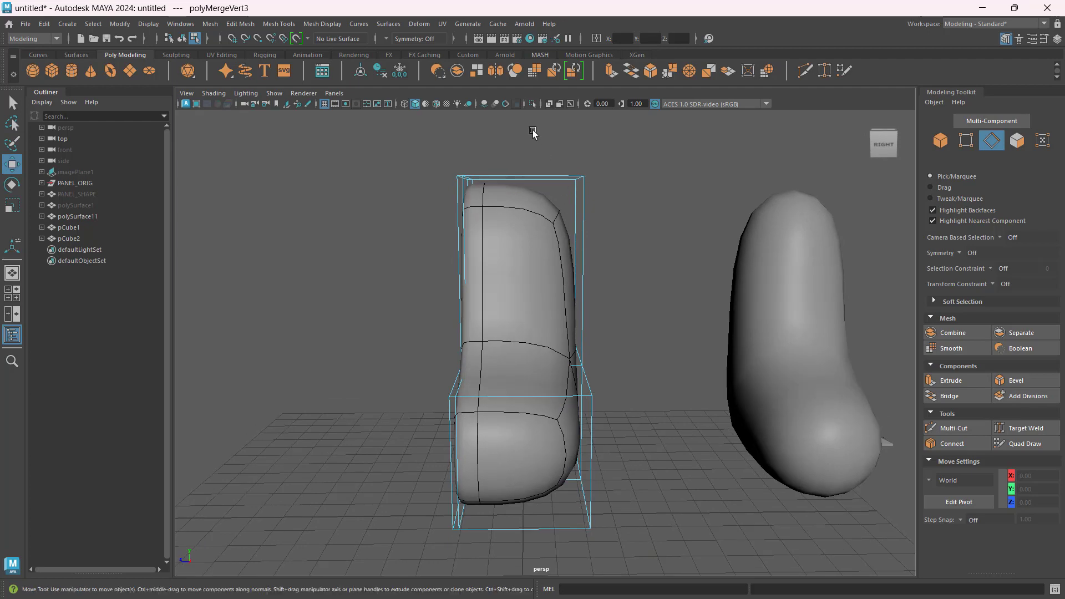
left_click_drag(512, 274, 641, 364)
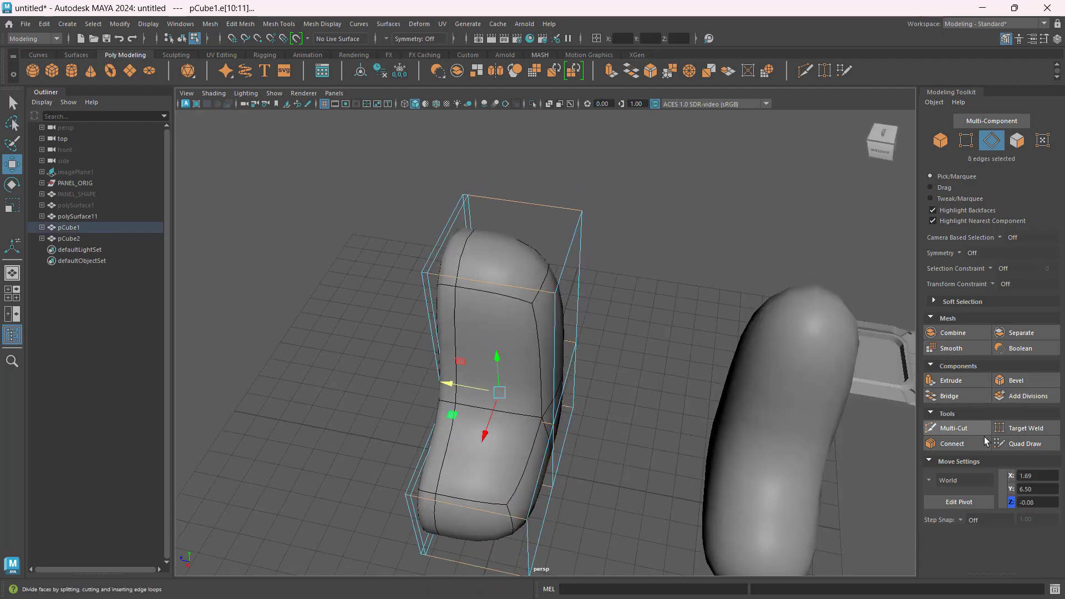
left_click(973, 446)
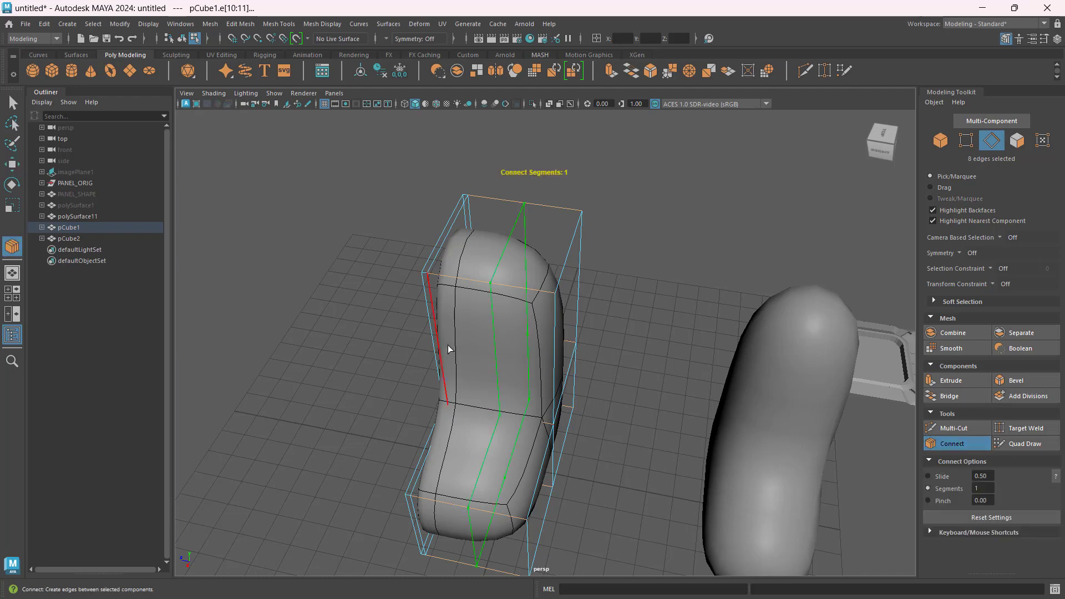
key("w")
left_click_drag(448, 345, 587, 363, "alt")
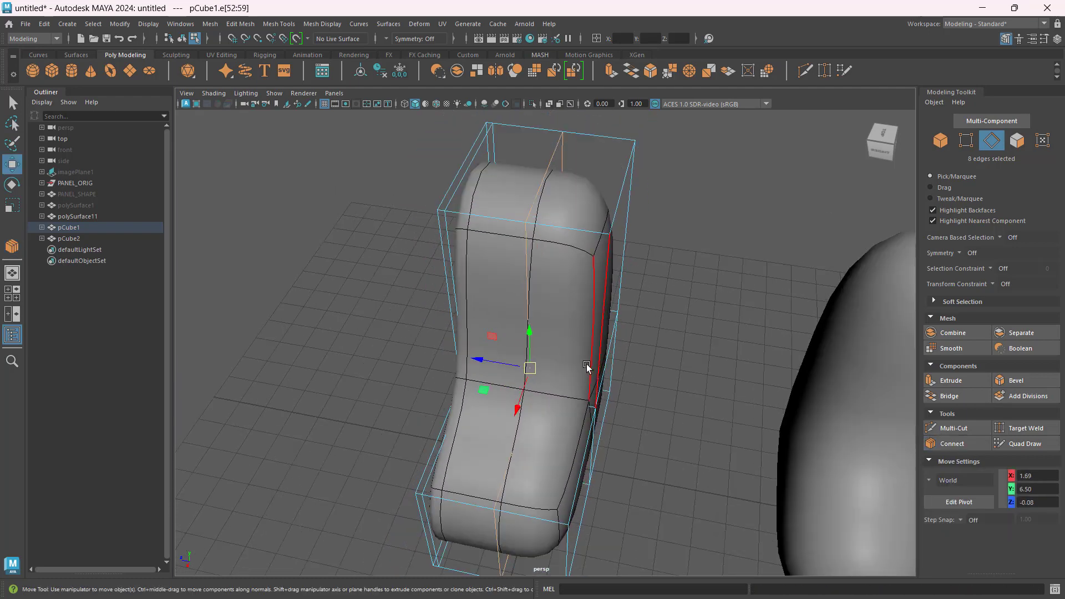
left_click_drag(488, 363, 541, 368)
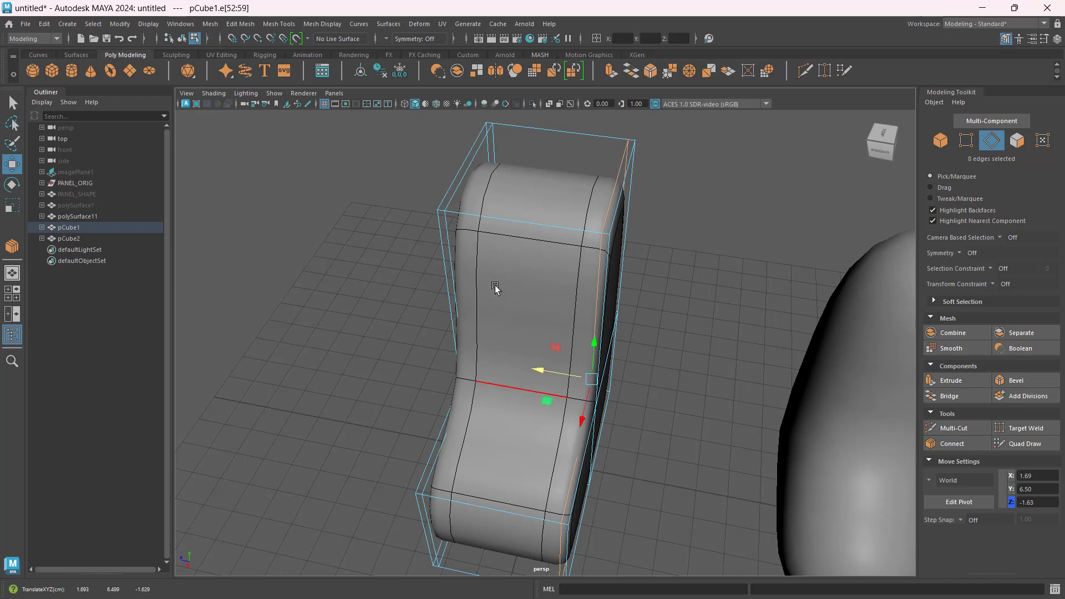
- Connect the column's eight upright edges above the foot with one segment and move the new loop near the column's top, at Y 10.91
left_click_drag(497, 290, 527, 350, "alt")
left_click_drag(606, 342, 511, 342, "alt")
scroll(522, 336, "down", 3)
scroll(511, 344, "up", 4)
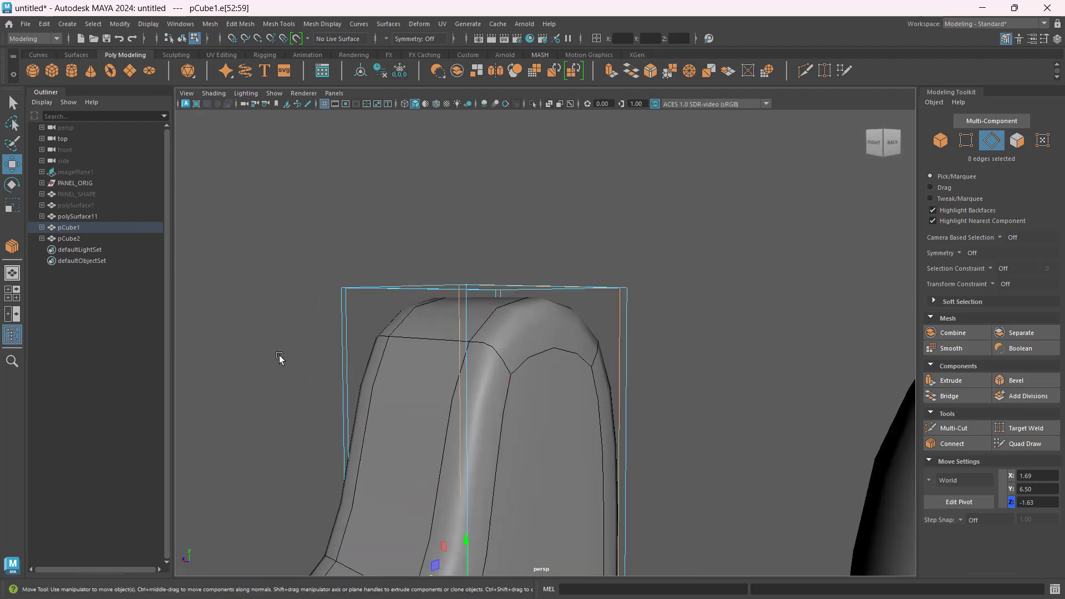
left_click_drag(270, 356, 692, 394)
scroll(554, 425, "down", 4)
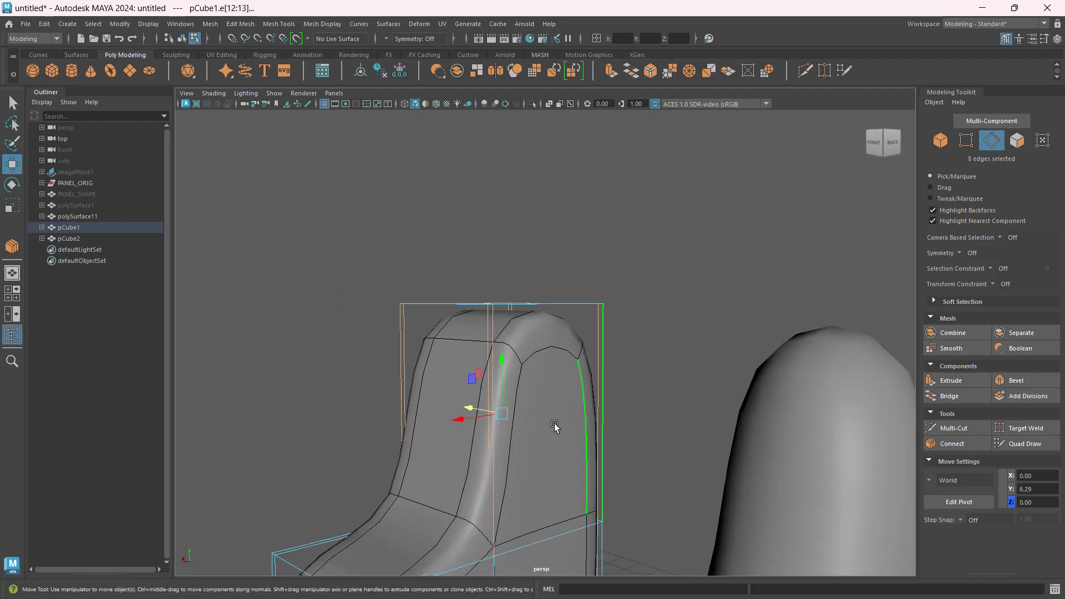
left_click_drag(553, 424, 563, 420, "alt")
left_click_drag(329, 382, 500, 413)
left_click_drag(696, 425, 573, 409, "alt")
left_click(951, 443)
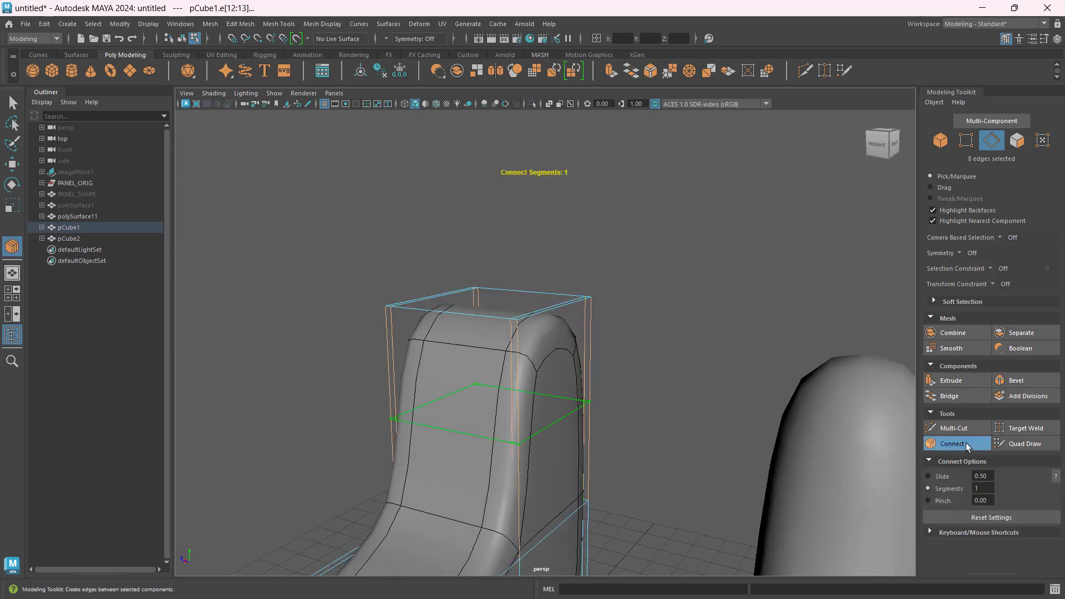
key("w")
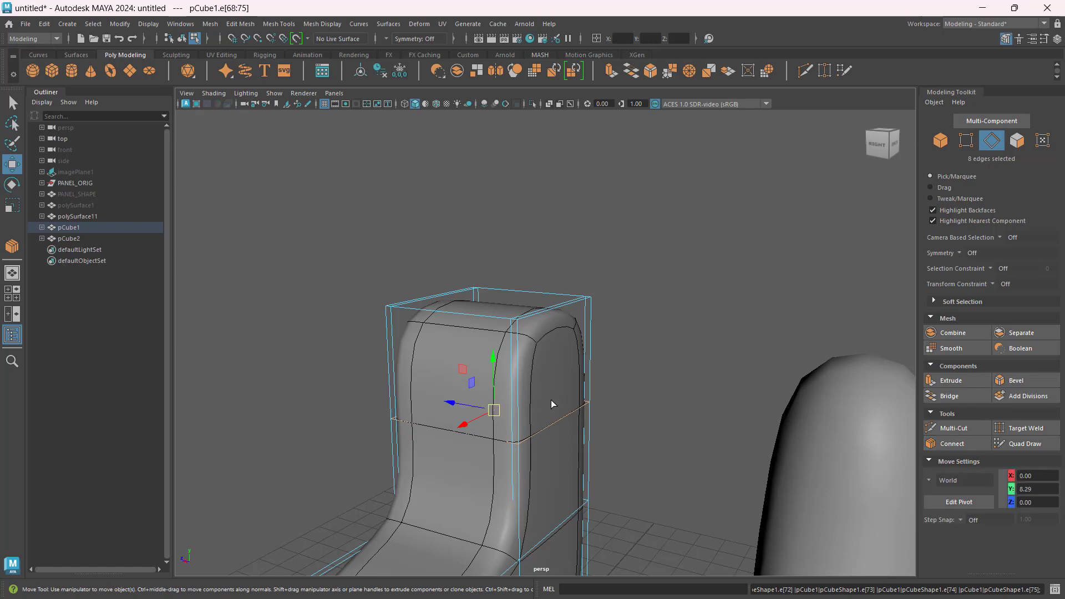
left_click_drag(492, 367, 517, 264)
- Connect the column's 12 front-to-back edges with one segment and move the new loop near its back face, at X -1.67
left_click_drag(634, 368, 629, 340, "alt")
scroll(626, 351, "down", 7)
middle_click_drag(665, 426, 689, 376, "alt")
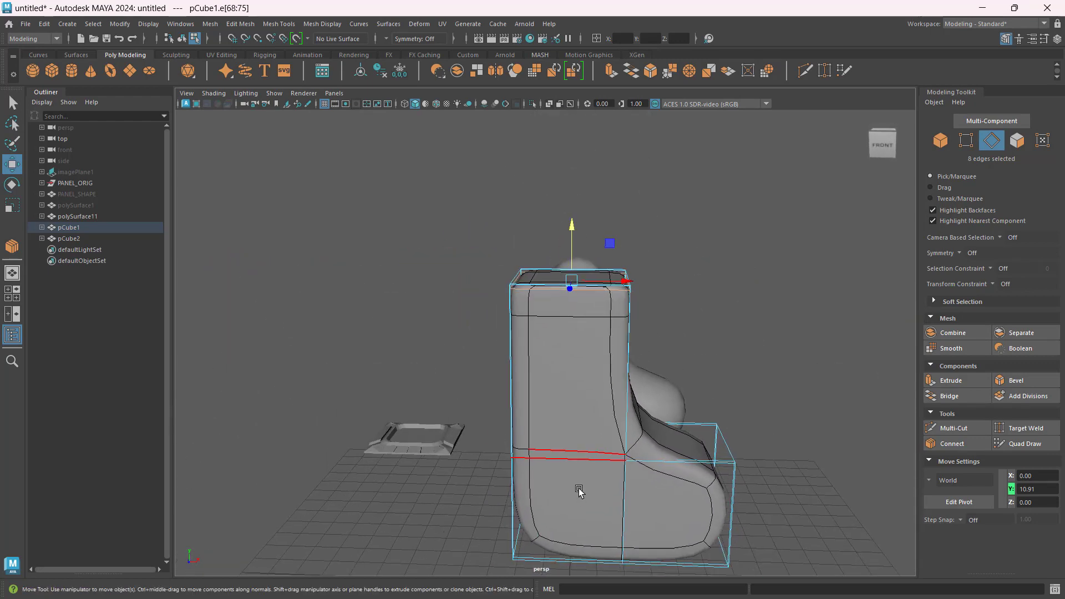
left_click_drag(578, 491, 577, 476, "alt")
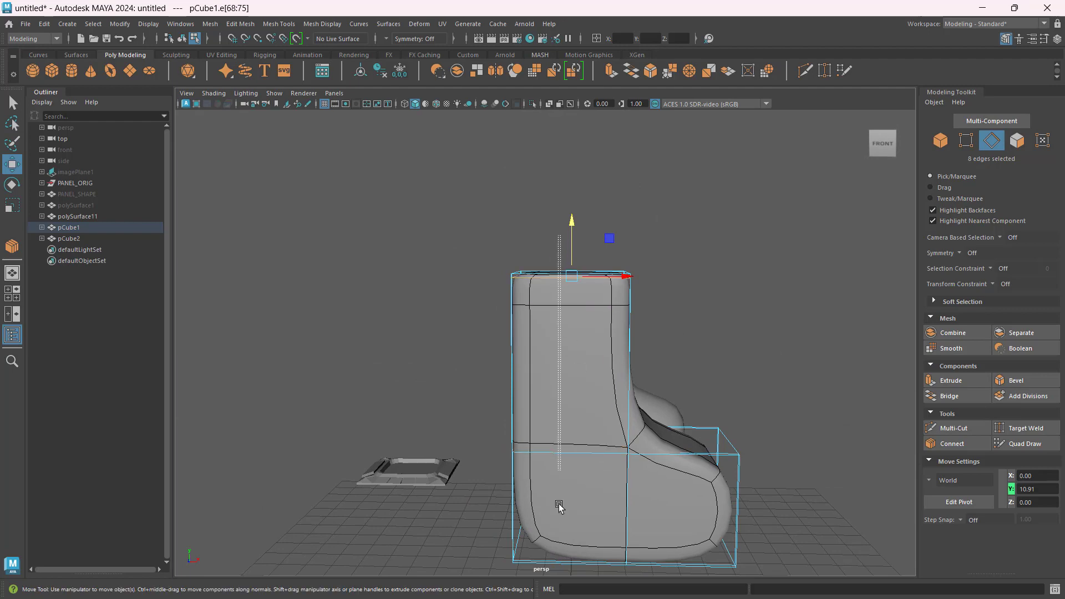
double_click(580, 549, "shift")
mouse_move(584, 388)
left_mouse_down("alt")
mouse_move(571, 431)
mouse_move(591, 393)
left_mouse_up("alt")
scroll(591, 392, "up", 4)
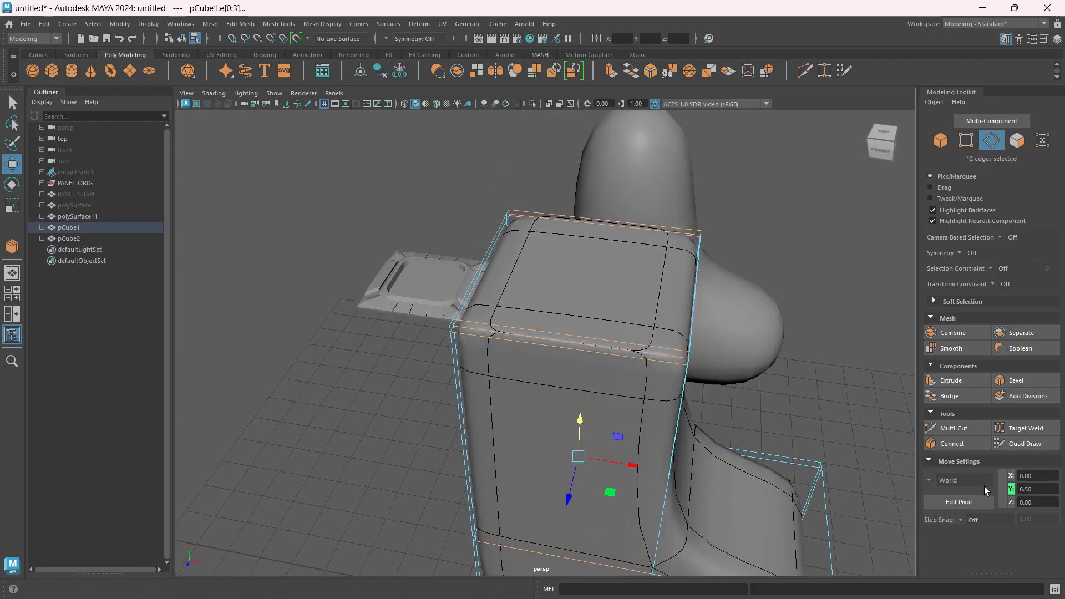
left_click(971, 444)
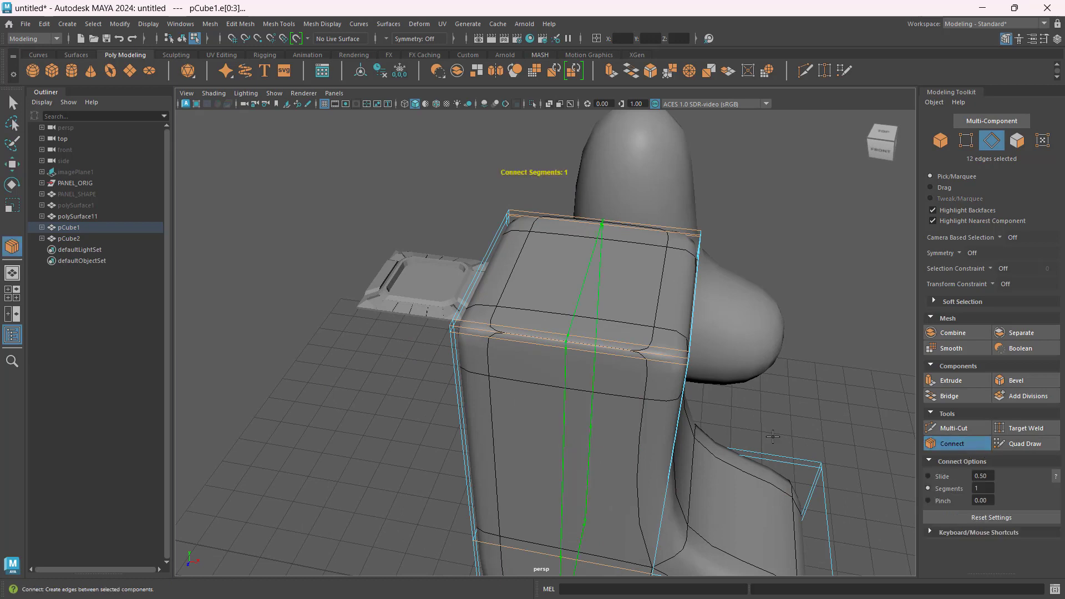
key("w")
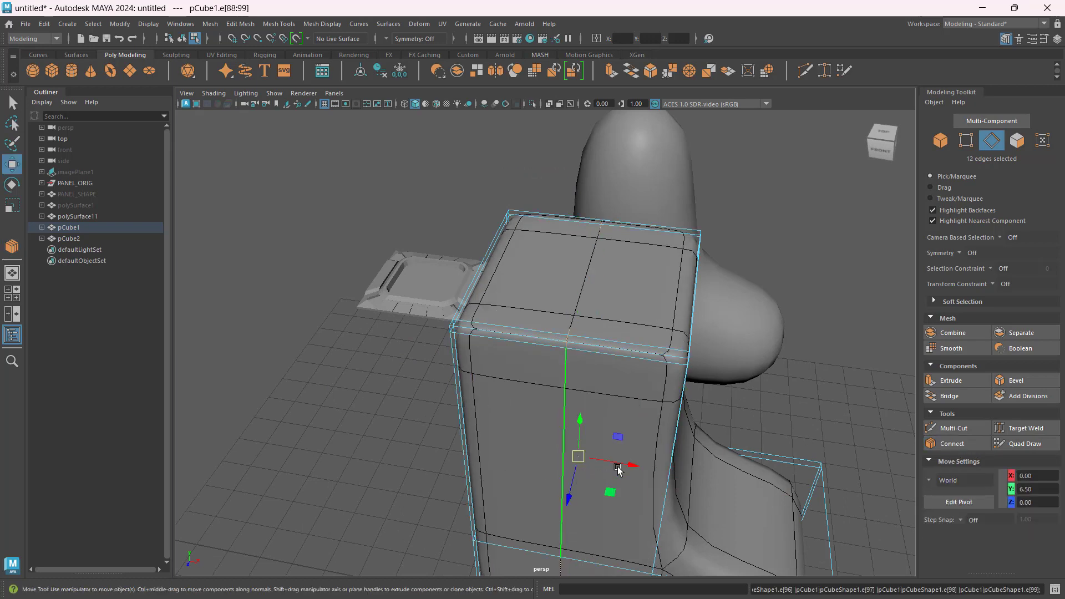
left_click_drag(628, 465, 601, 430)
scroll(567, 432, "down", 4)
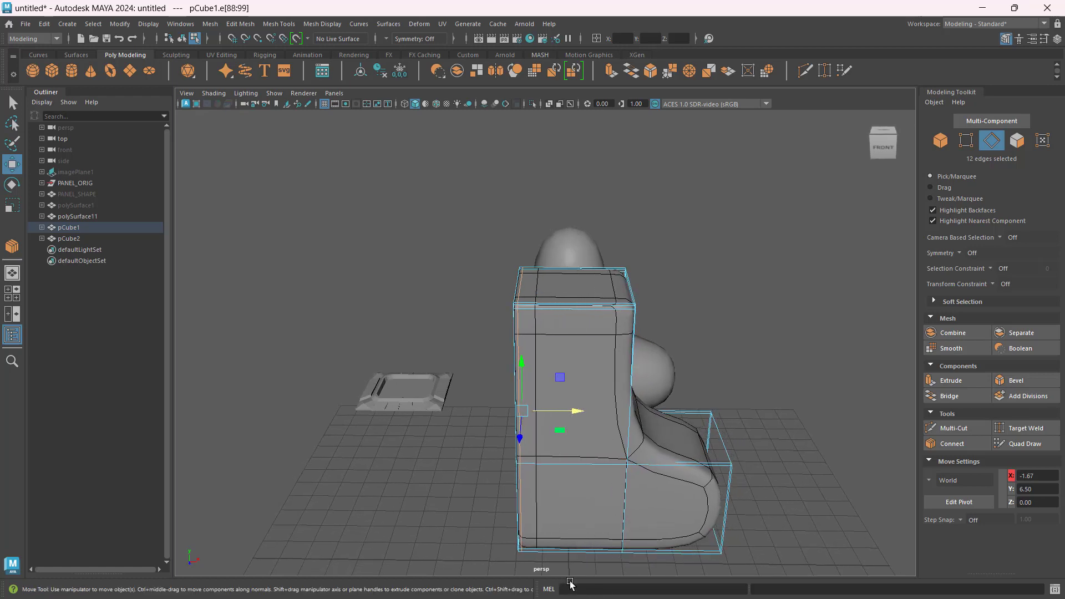
- Connect the column's 12 remaining long front-to-back edges with one segment and move the new loop near its front face, at X 1.66
double_click(621, 420)
left_click(969, 441)
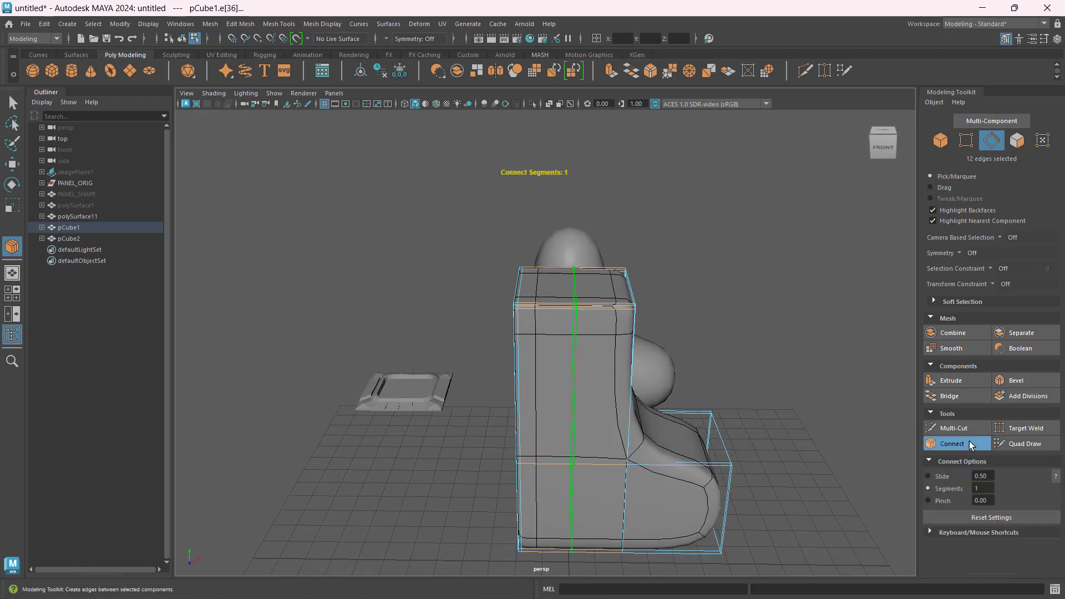
left_click(969, 442)
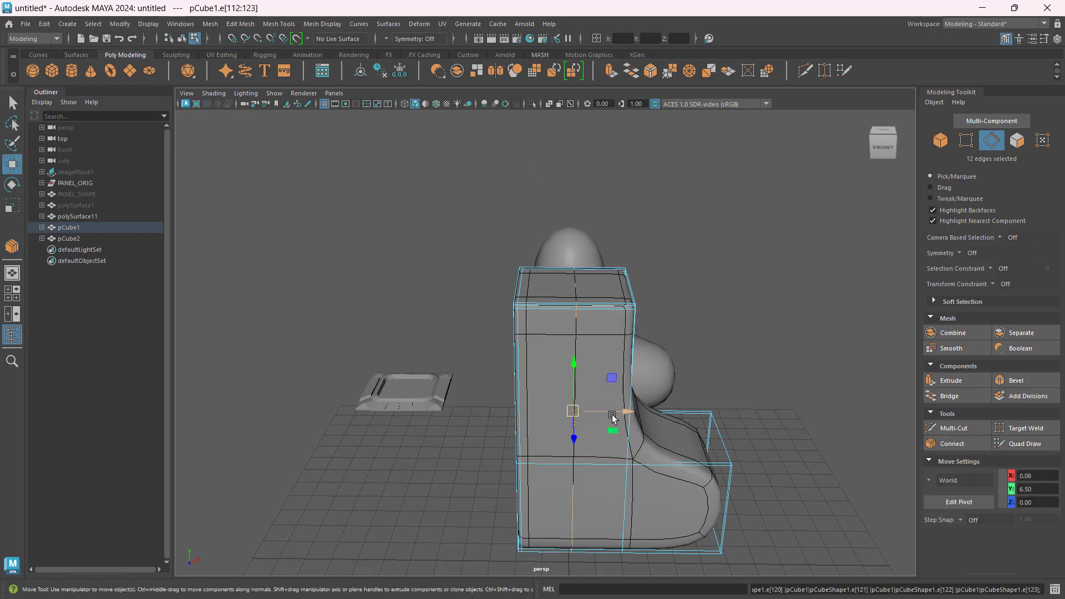
left_click_drag(614, 410, 663, 407)
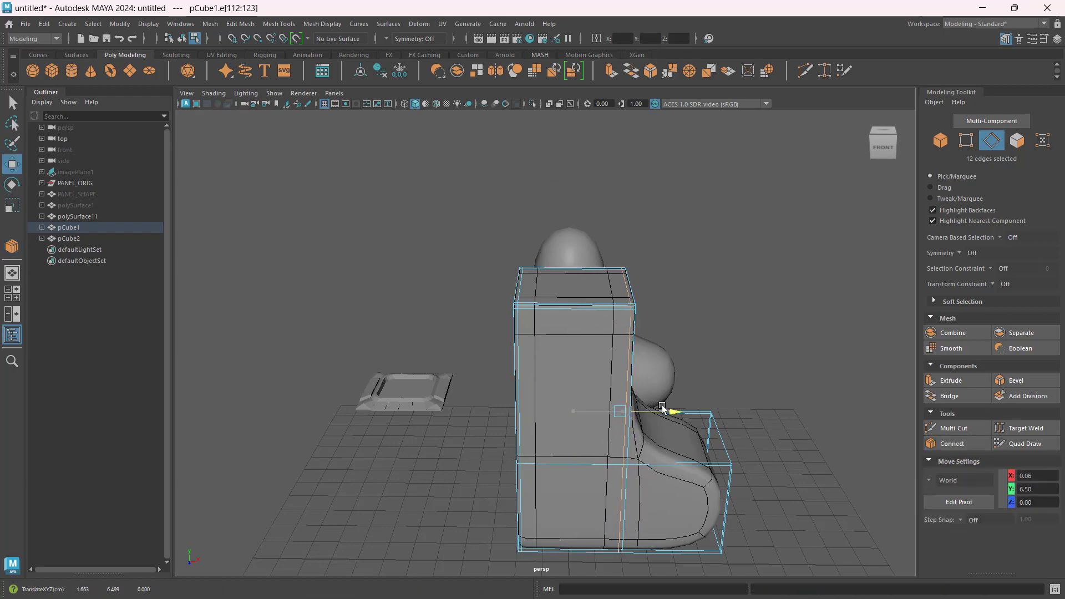
scroll(624, 277, "down", 5)
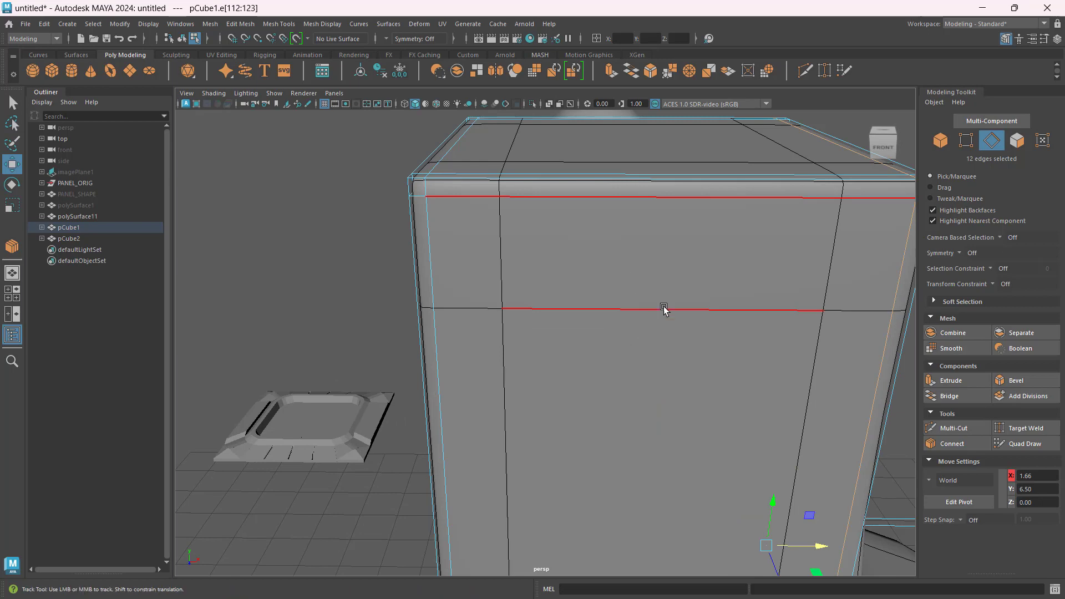
scroll(692, 399, "down", 4)
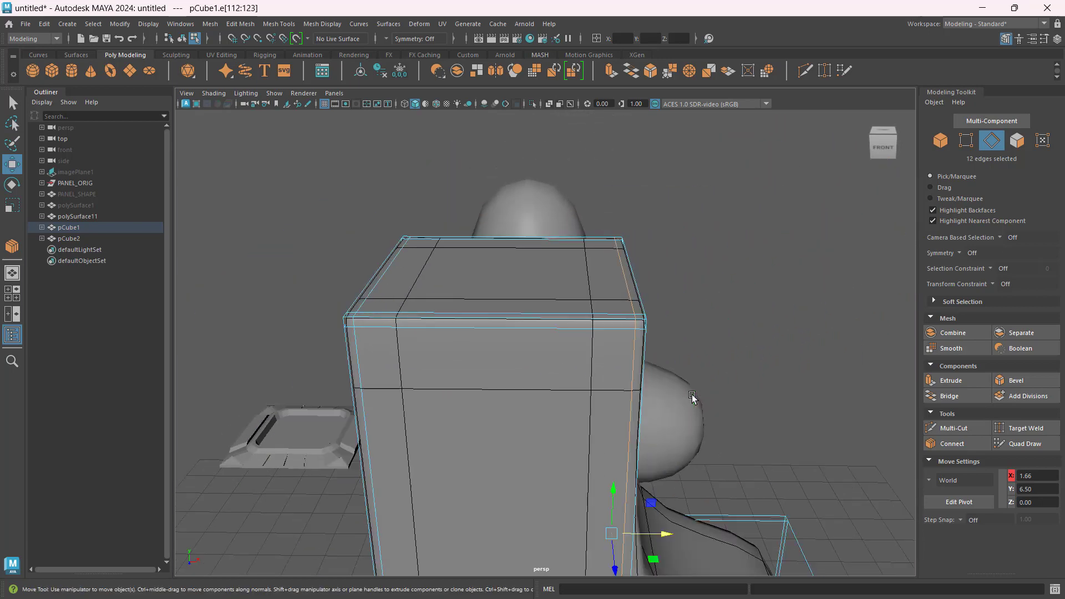
- Return to object selection, display the original block in smooth mesh preview and examine its sharpened borders from several sides
middle_click_drag(709, 395, 689, 327, "alt")
left_click(940, 141)
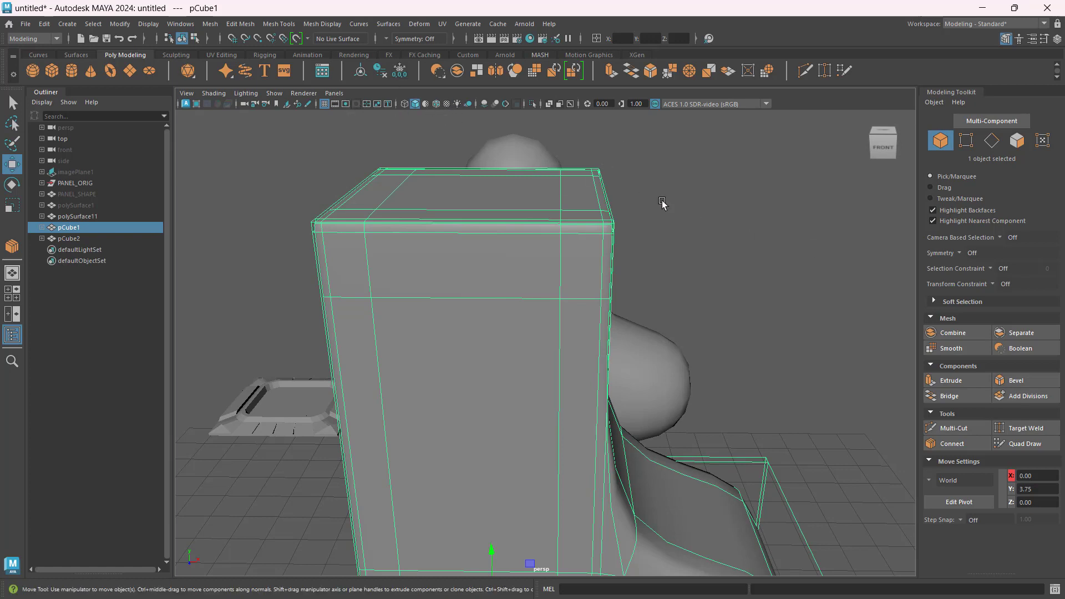
left_click(683, 205)
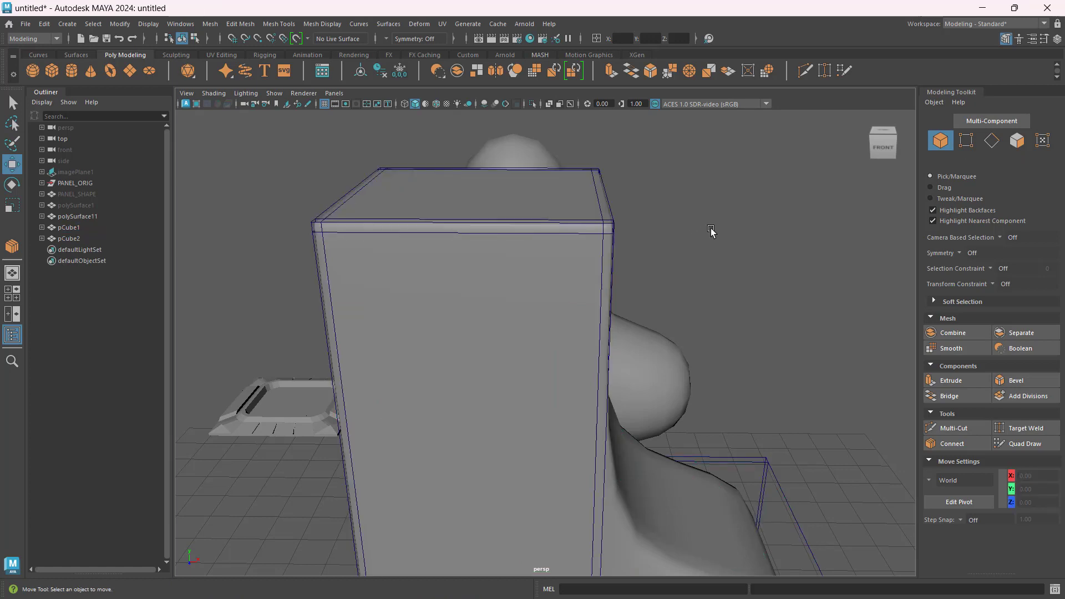
left_click(647, 224)
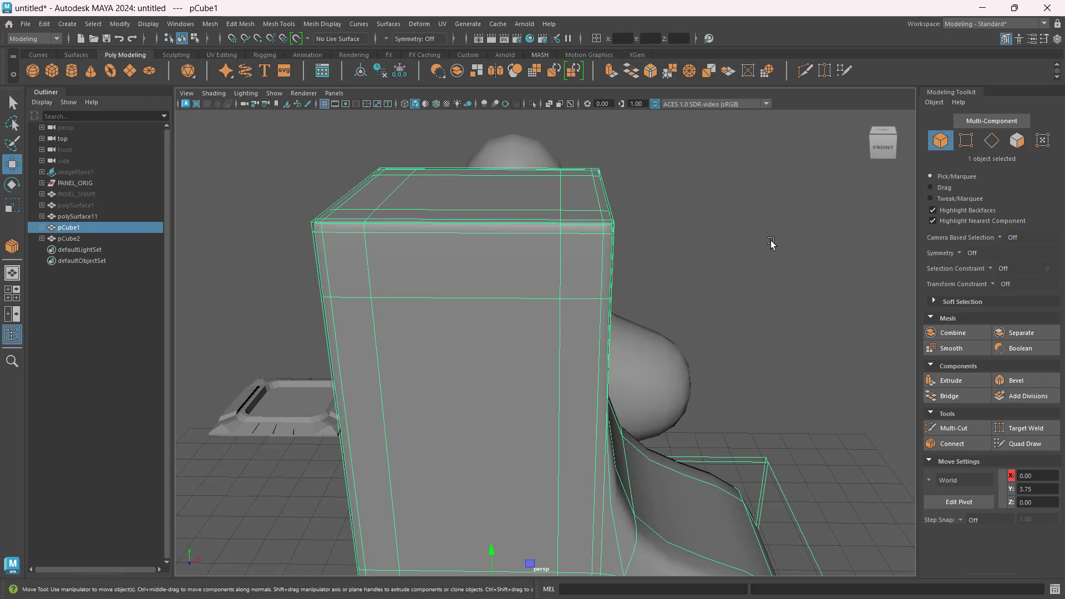
key("3")
left_click(768, 245)
left_click_drag(760, 249, 433, 204, "alt")
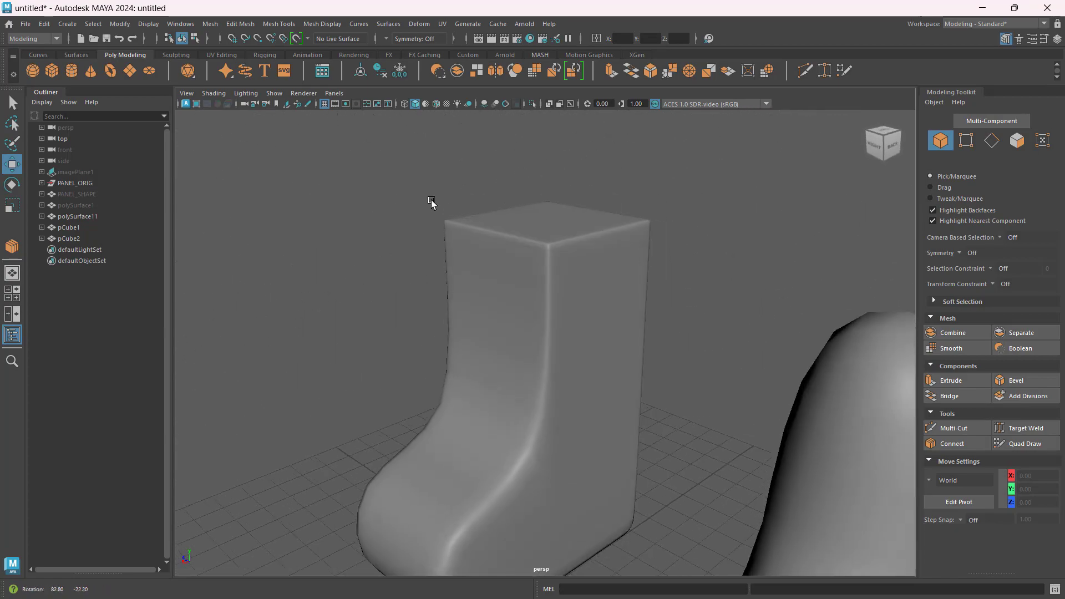
left_click(563, 258)
left_click_drag(442, 269, 379, 249, "alt")
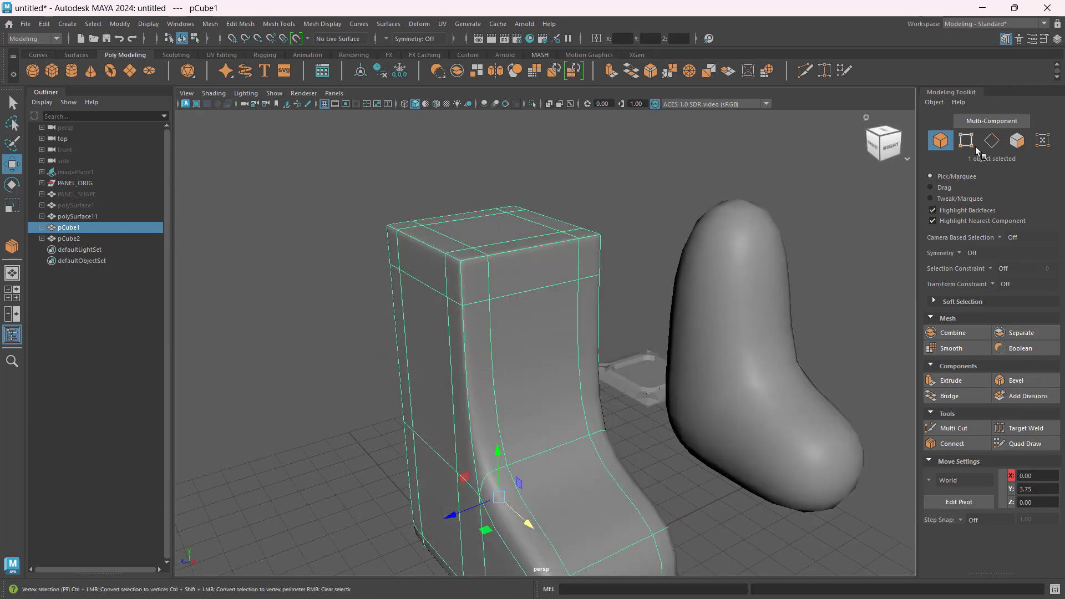
- Compare the original block's unsmoothed mesh with its smooth mesh preview around the column's top and upright borders
key("1")
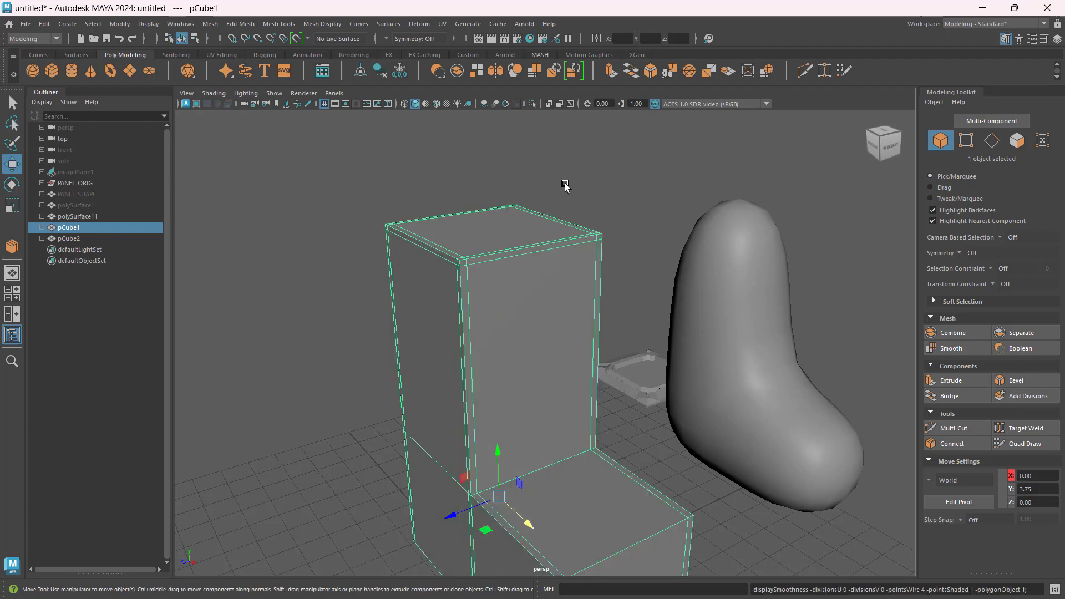
left_click_drag(563, 252, 454, 251, "alt")
scroll(470, 252, "up", 3)
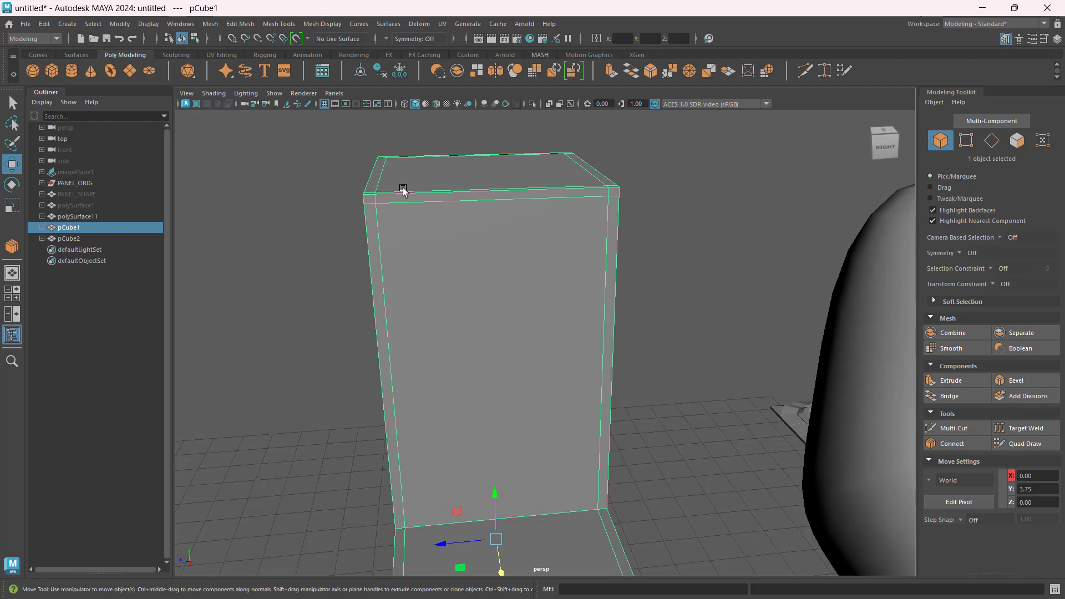
key("3")
left_click_drag(702, 263, 623, 269, "alt")
left_click(642, 206)
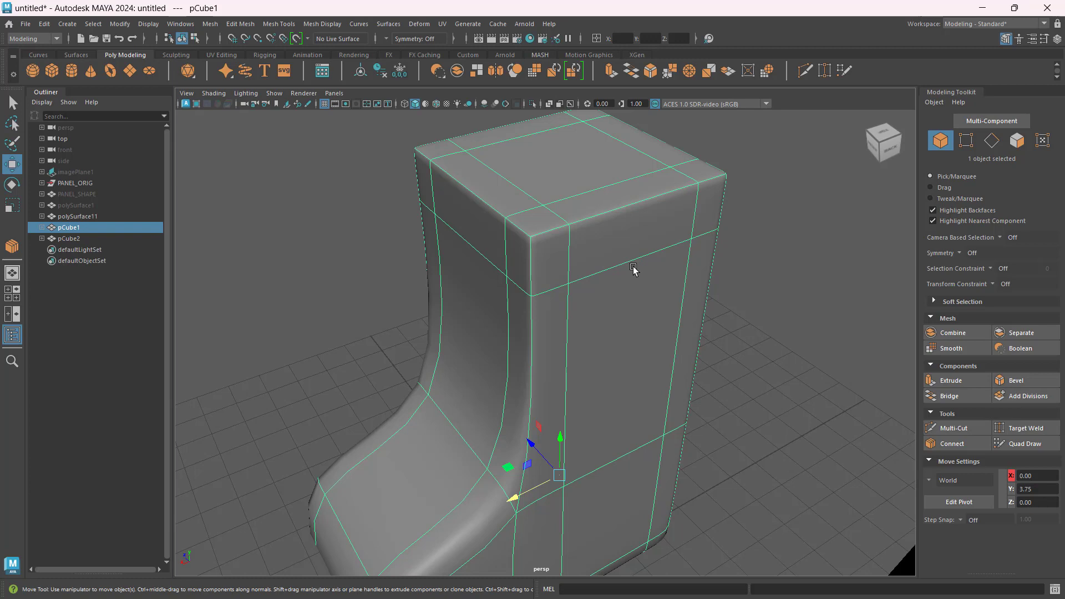
left_click_drag(634, 266, 482, 298, "alt")
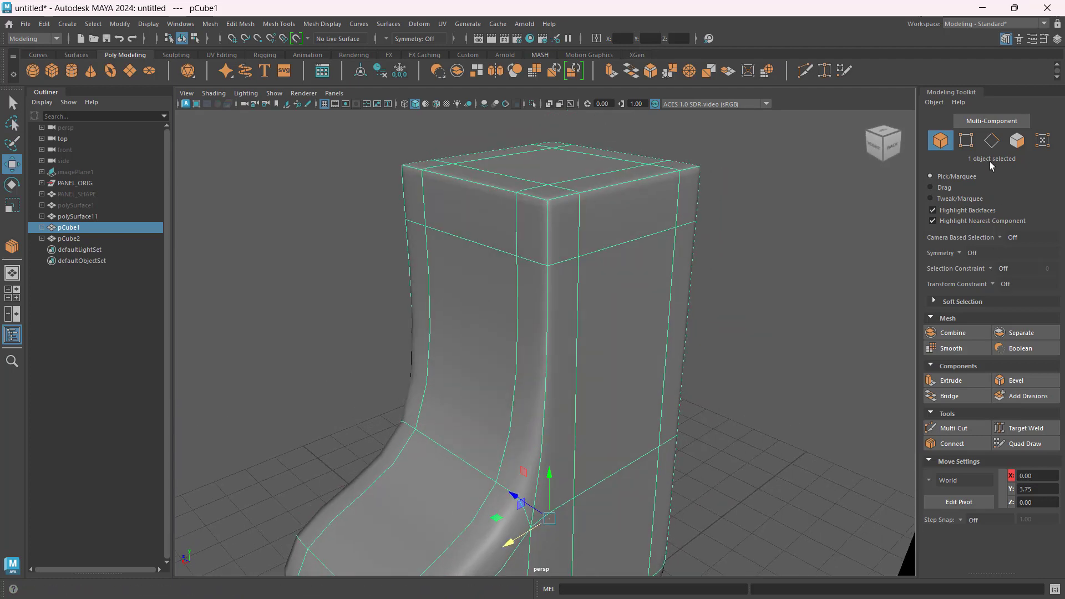
- Connect the foot's eight lengthwise edges with one segment and move the new loop close to the column, at X 2.06
left_click(992, 142)
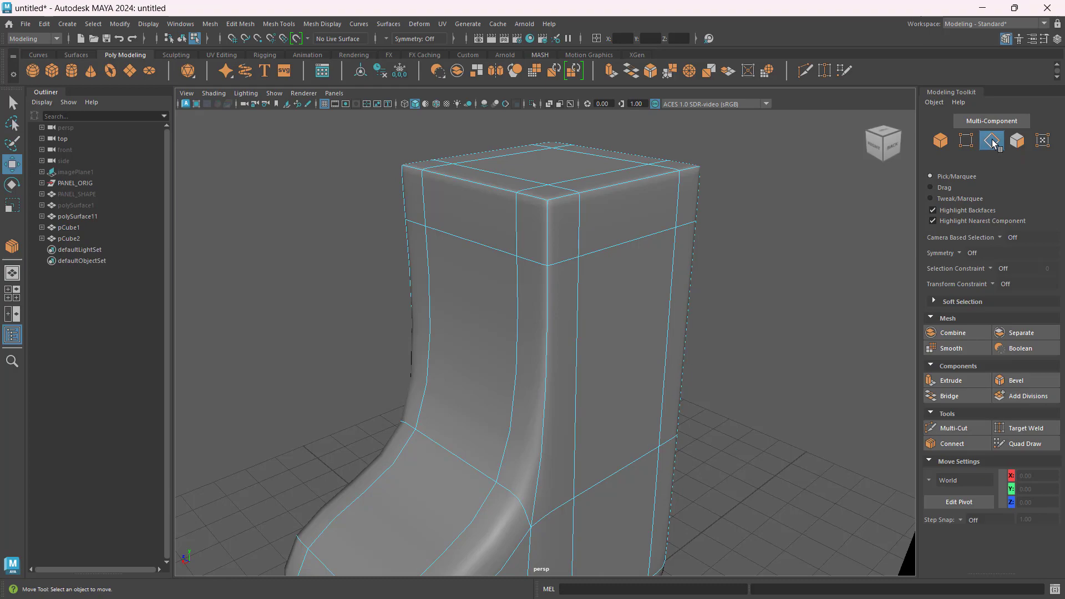
left_click_drag(413, 302, 606, 540, "alt")
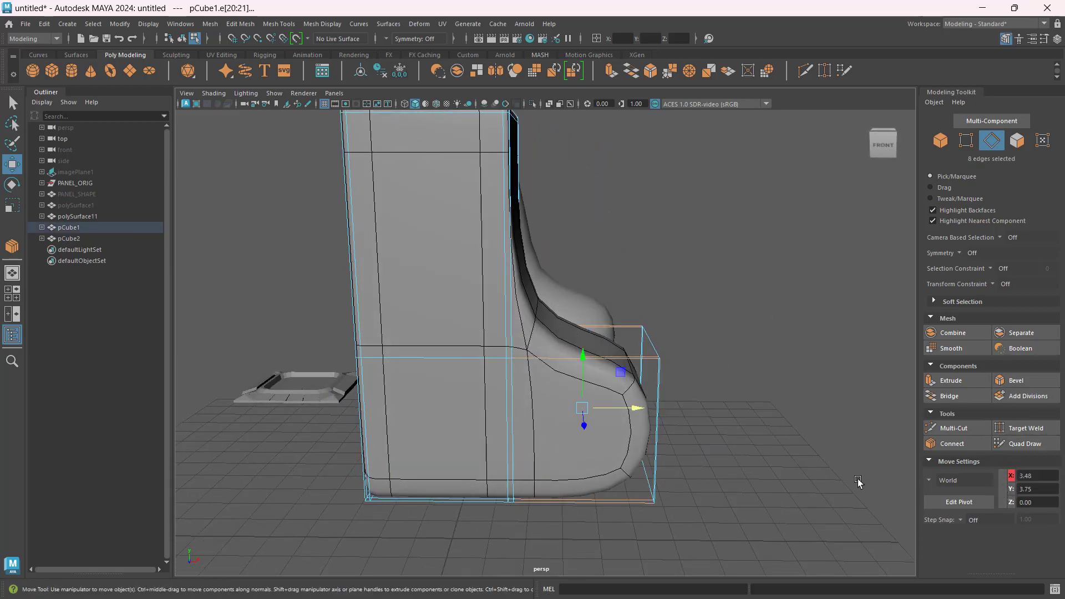
left_click(980, 447)
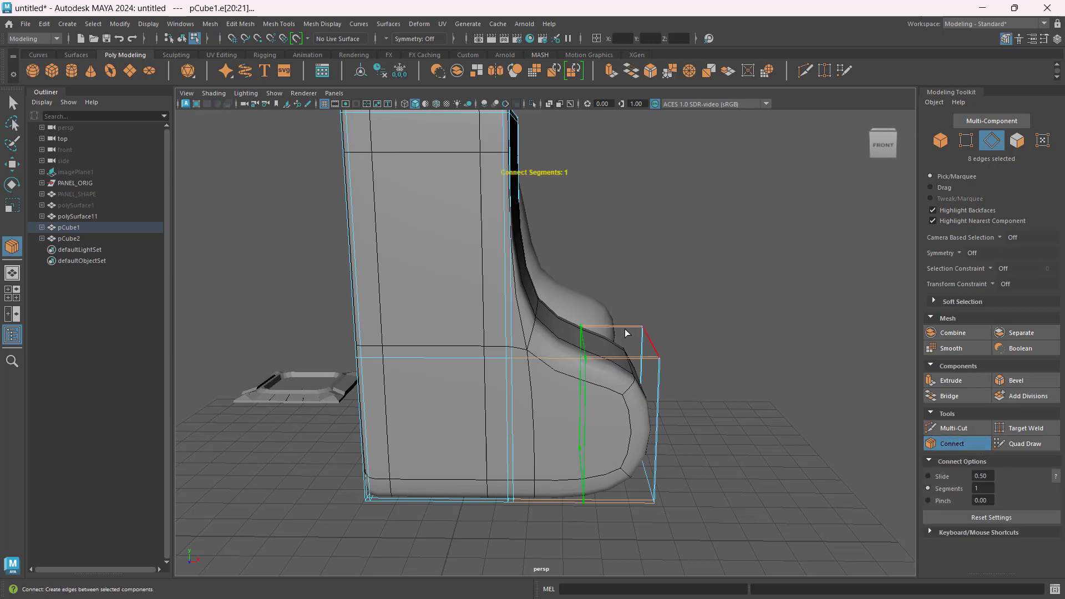
scroll(626, 331, "down", 2)
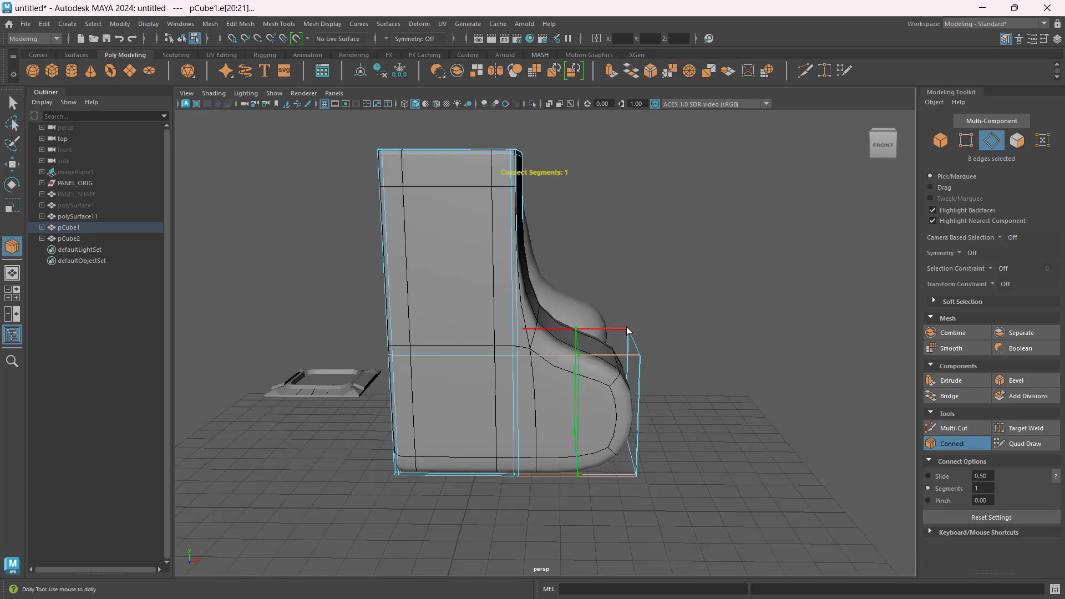
key("w")
left_click_drag(631, 401, 584, 388)
left_click_drag(472, 379, 525, 331, "alt")
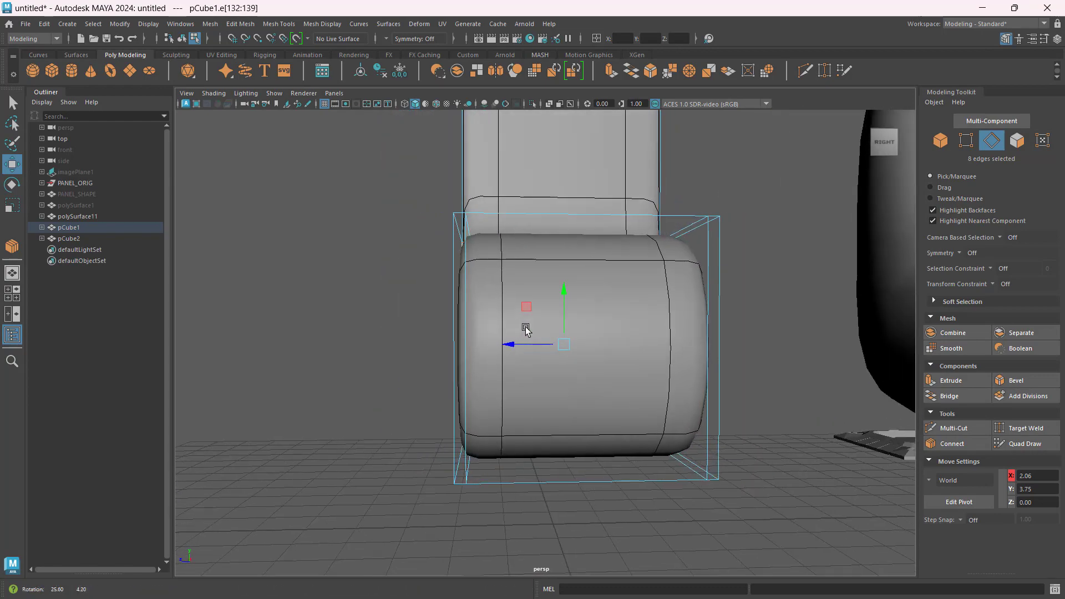
- Connect the 16 upright edges of the block's lower part with one segment and move the new loop near the base
left_click_drag(327, 321, 915, 348)
left_click_drag(456, 357, 527, 368, "alt")
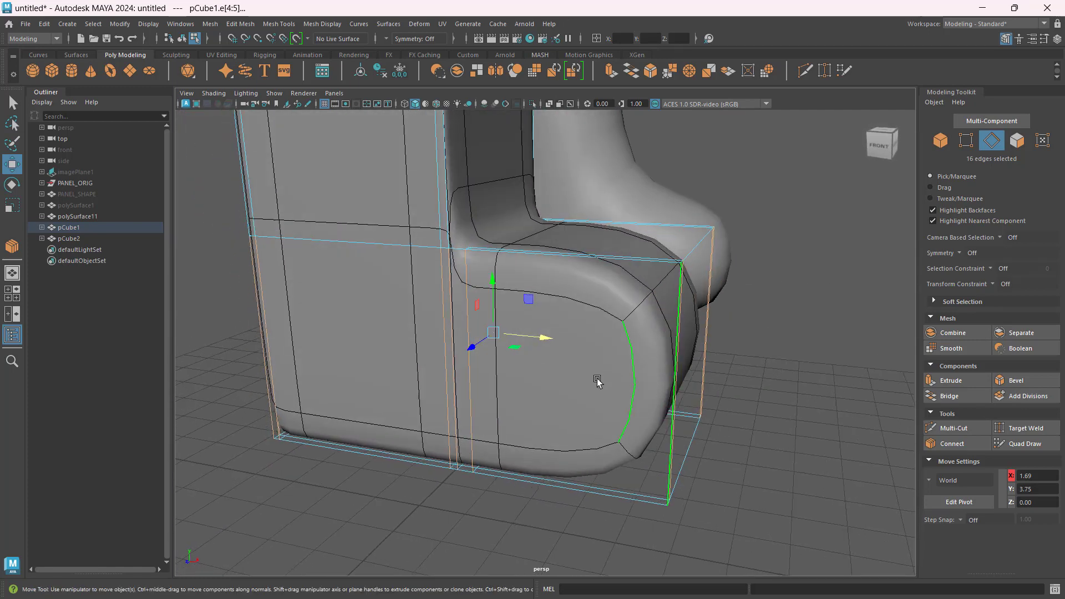
left_click(952, 443)
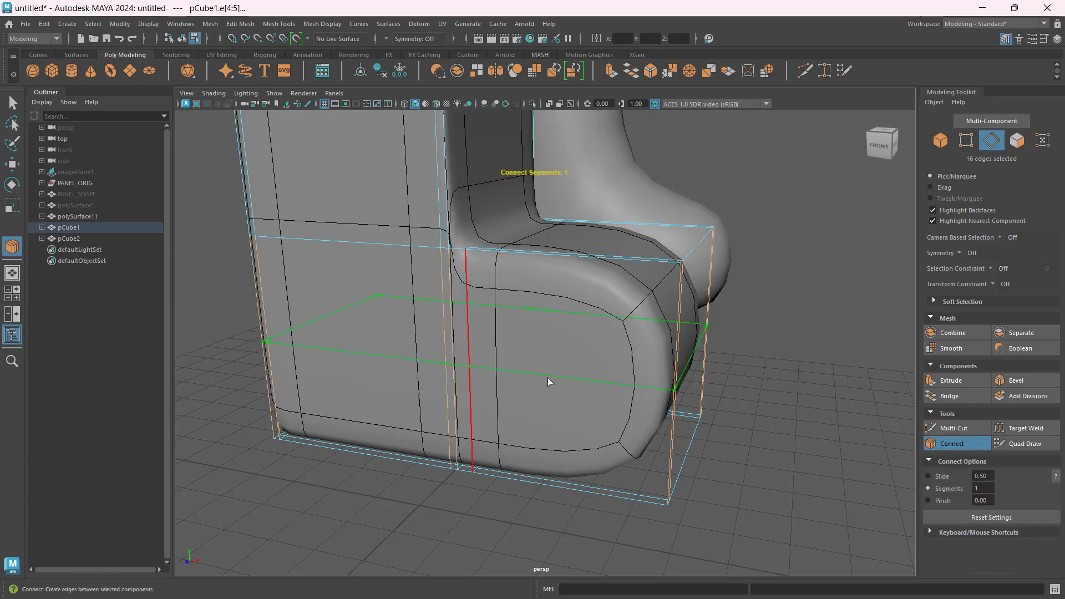
key("w")
left_click_drag(491, 298, 500, 383)
- Connect the lower part's 16 remaining long upright edges with one segment and move the new loop near the foot's top, at Y 5.46
left_click_drag(501, 383, 555, 330, "alt")
left_click_drag(340, 336, 829, 382)
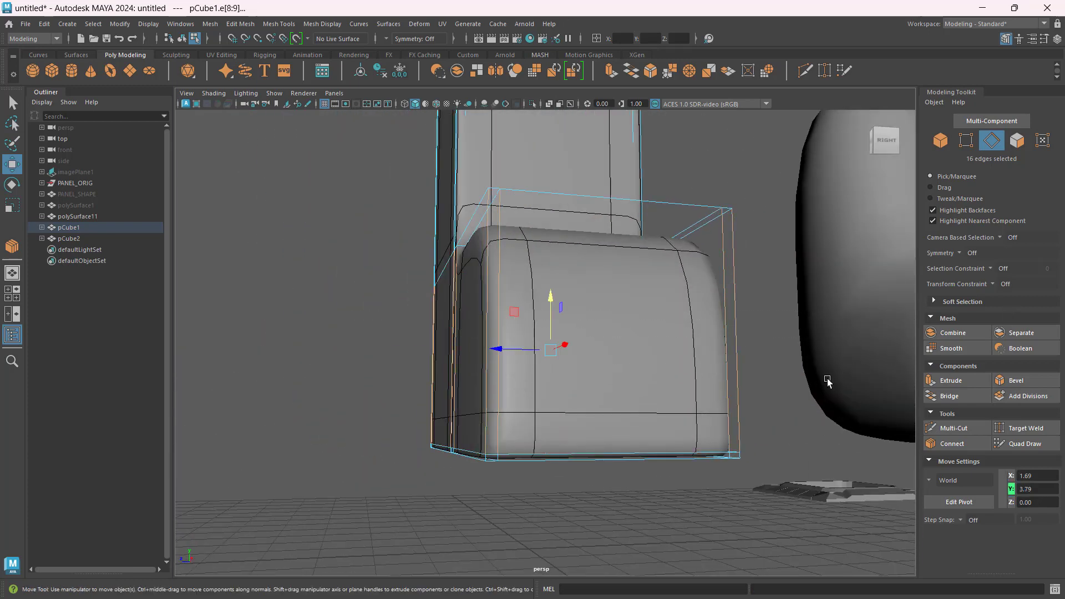
left_click(963, 507)
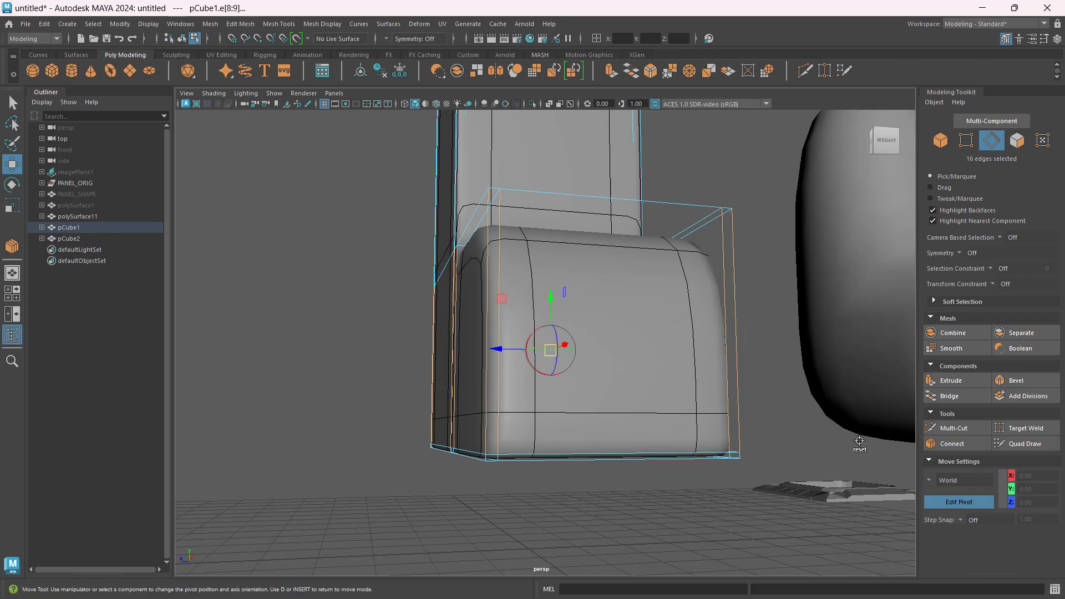
left_click_drag(665, 428, 667, 380, "alt")
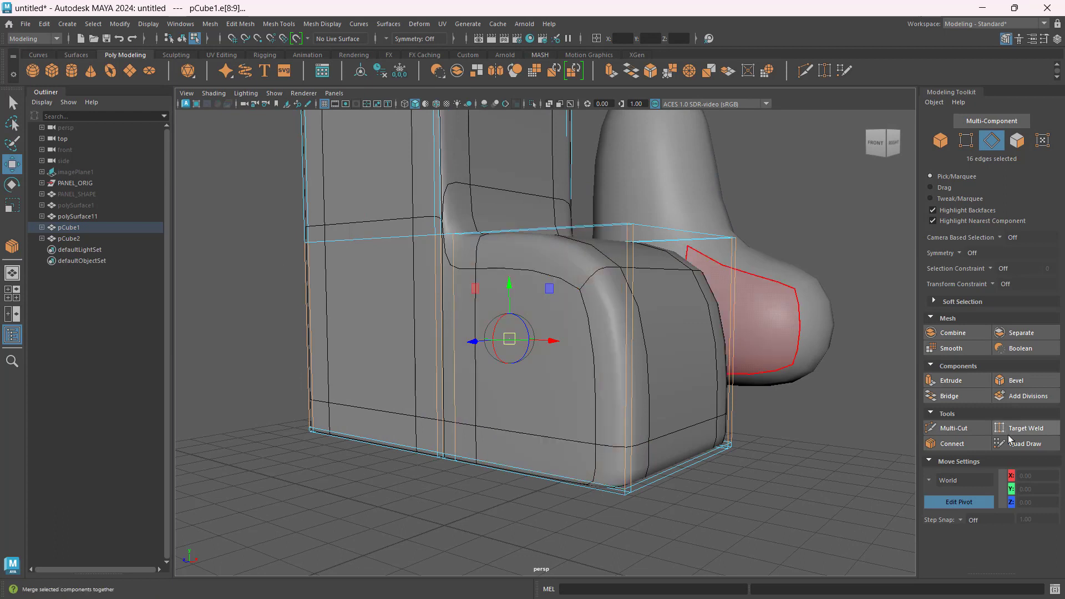
left_click(952, 443)
key("w")
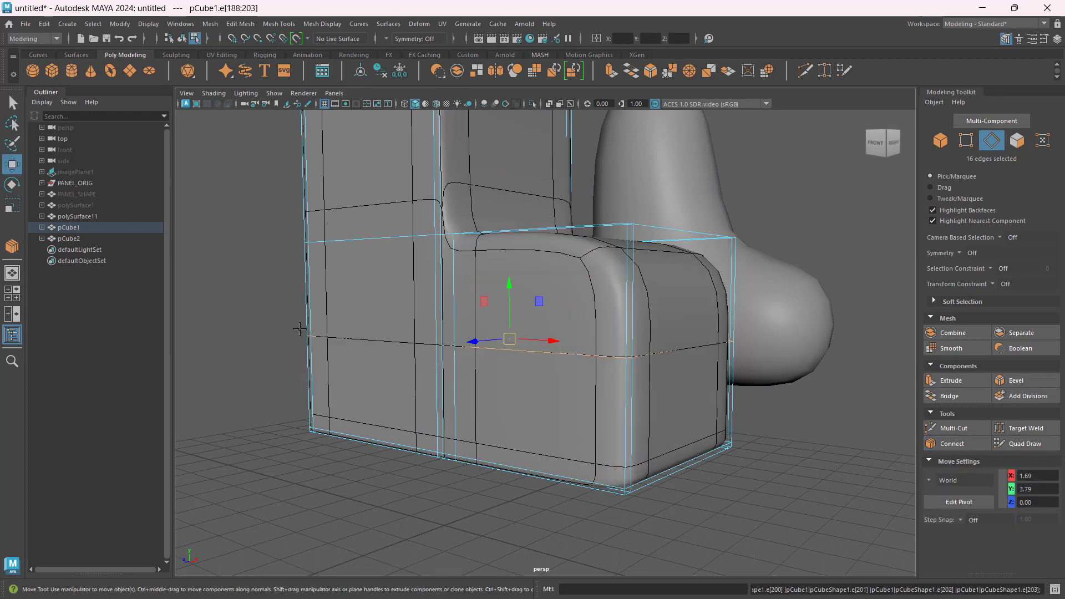
left_click_drag(509, 300, 506, 207)
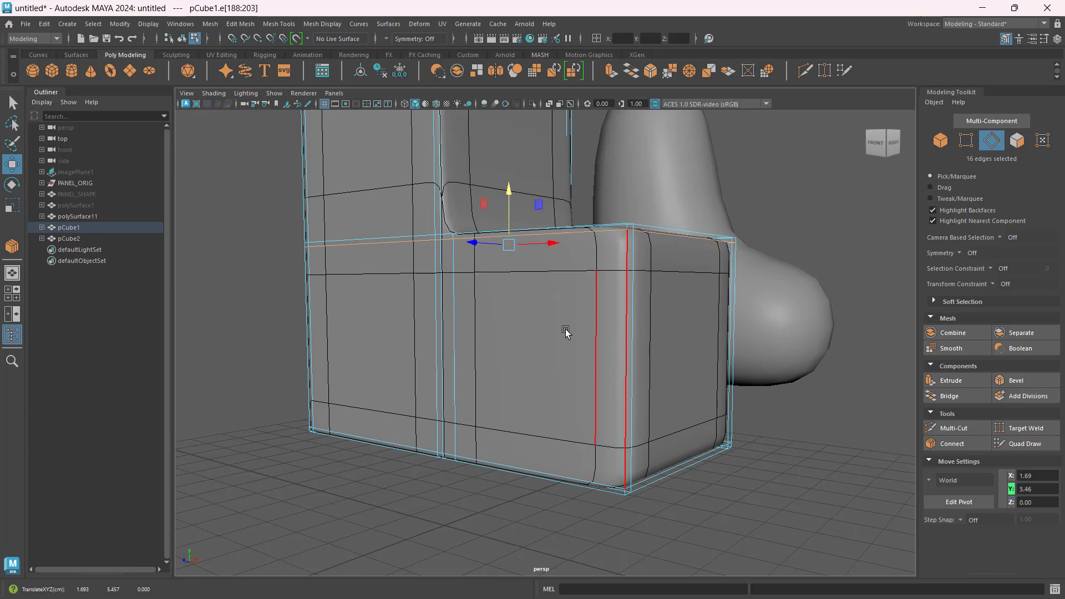
- Shift the foot's loop beside the column to X 1.93, and add a one-segment loop across 12 lengthwise edges near the foot's front end
left_click_drag(566, 330, 622, 385, "alt")
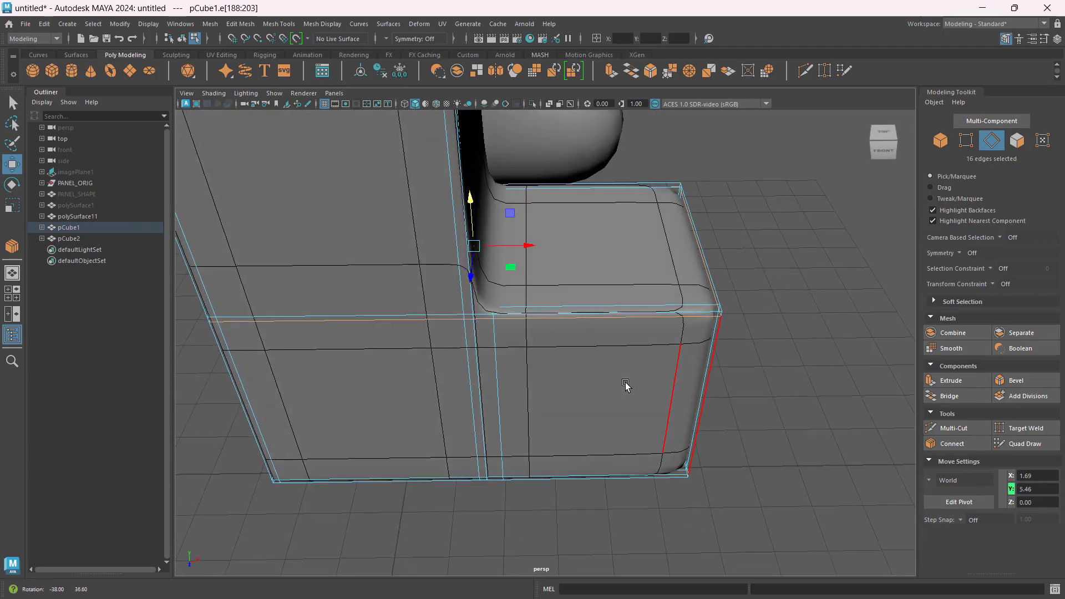
double_click(498, 386)
mouse_move(537, 328)
left_mouse_down()
mouse_move(653, 333)
mouse_move(528, 325)
left_mouse_up()
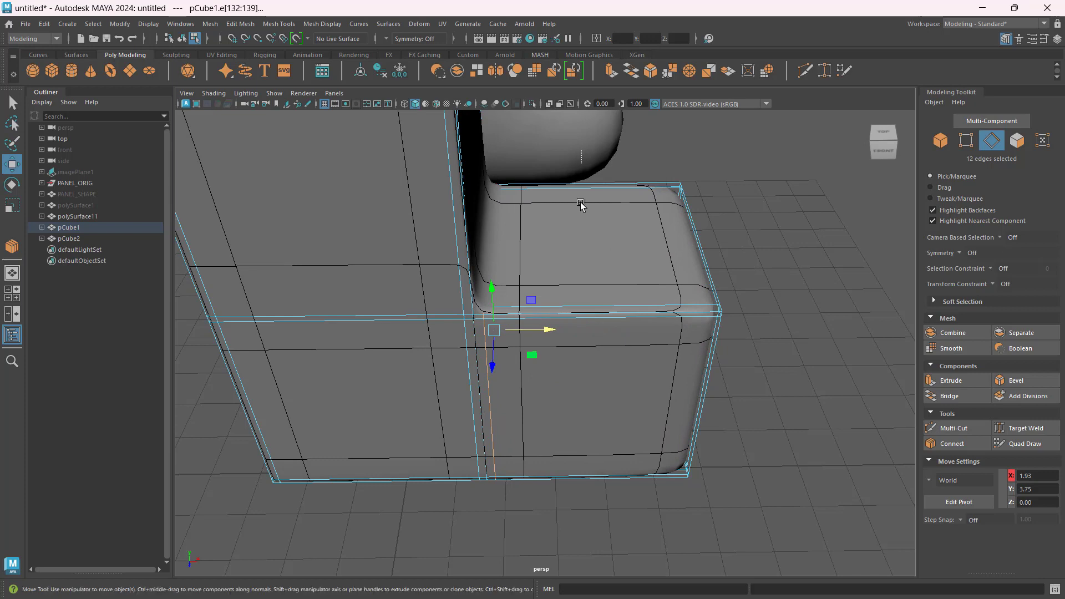
left_click_drag(580, 205, 625, 570)
left_click(965, 443)
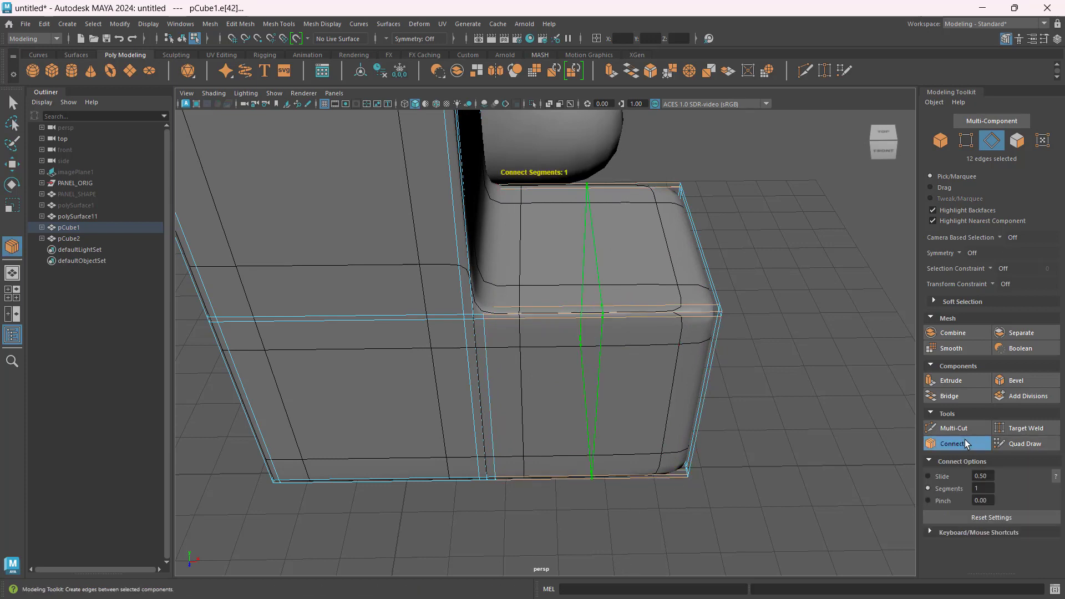
key("w")
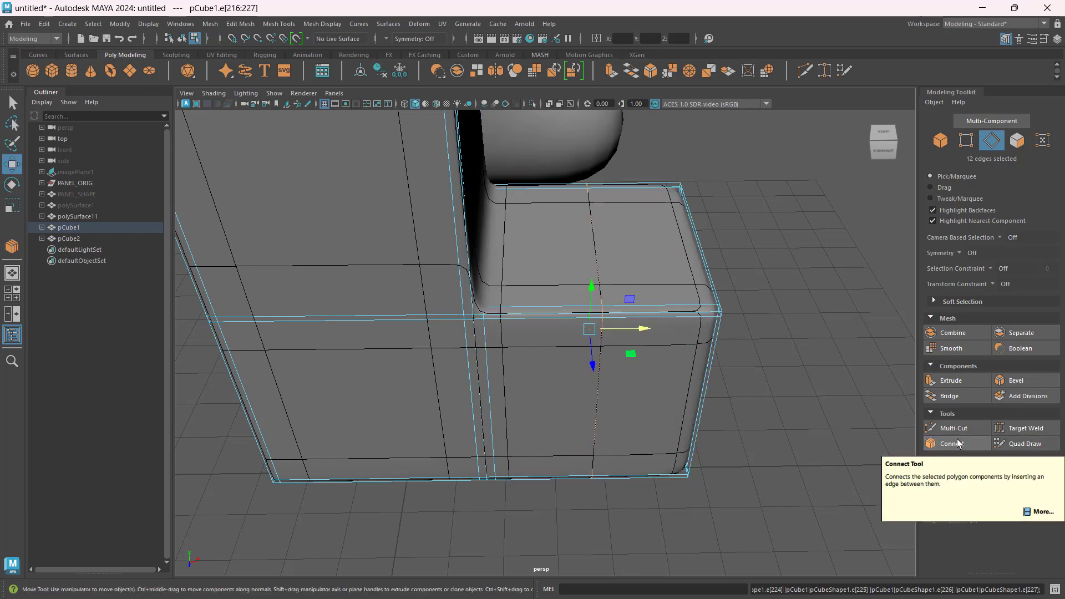
left_click_drag(643, 328, 590, 438)
- Connect the column's 12 long upright edges with one segment and move the new loop just above the foot, at Y 5.64
left_click_drag(287, 240, 719, 265)
scroll(450, 300, "up", 5)
left_click_drag(450, 301, 510, 316, "alt")
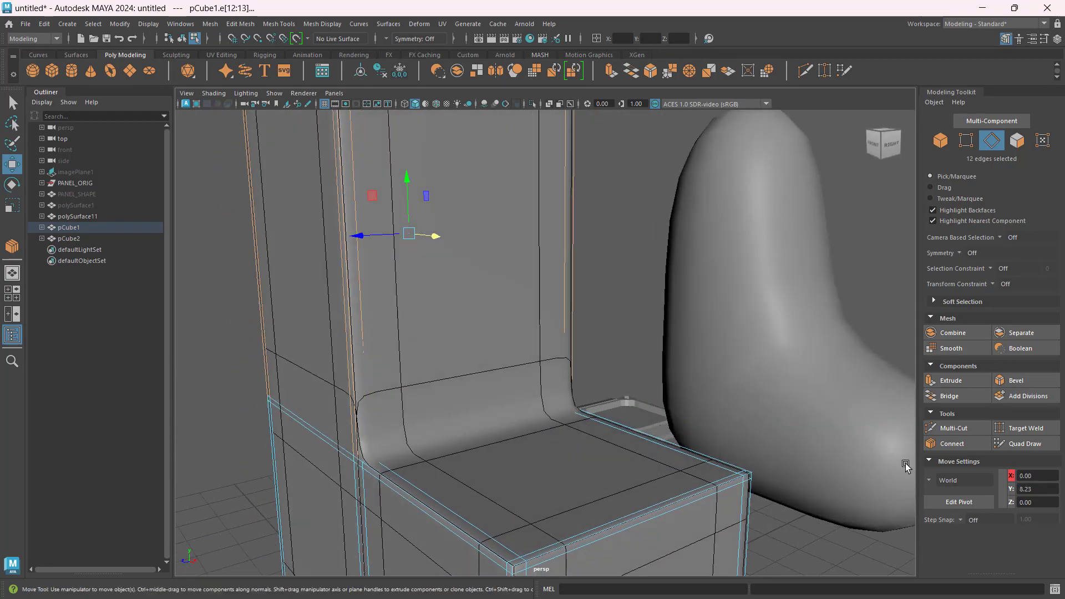
left_click(949, 444)
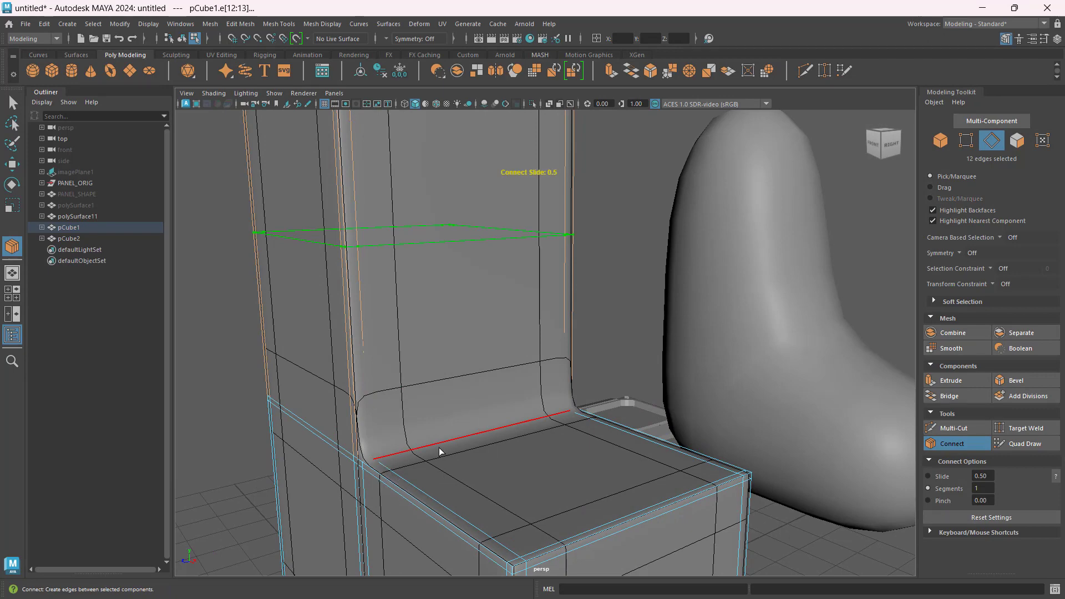
scroll(435, 398, "down", 3)
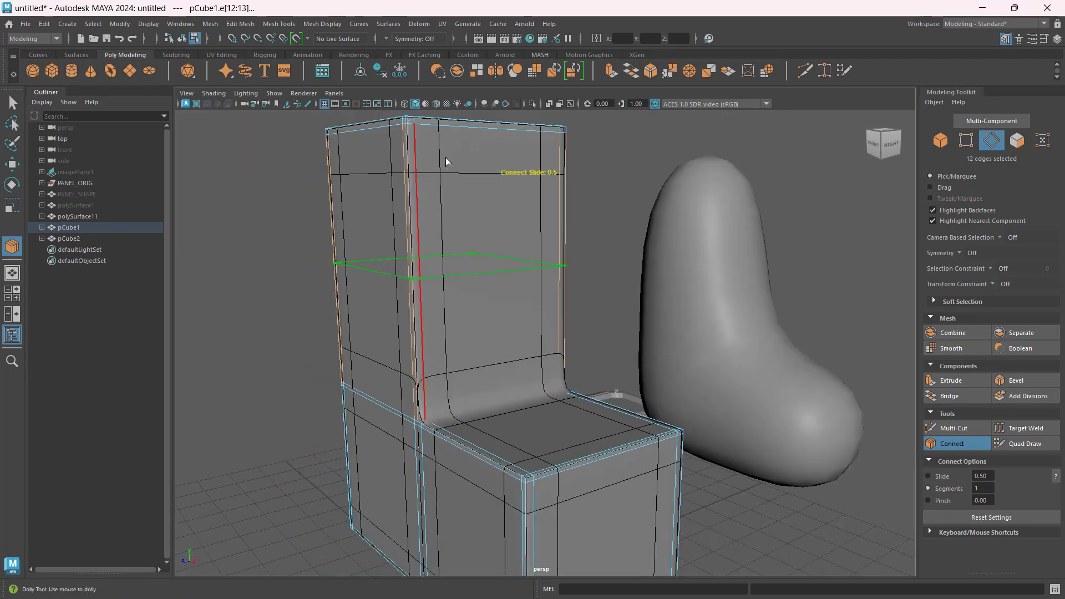
key("w")
left_click_drag(438, 222, 435, 339)
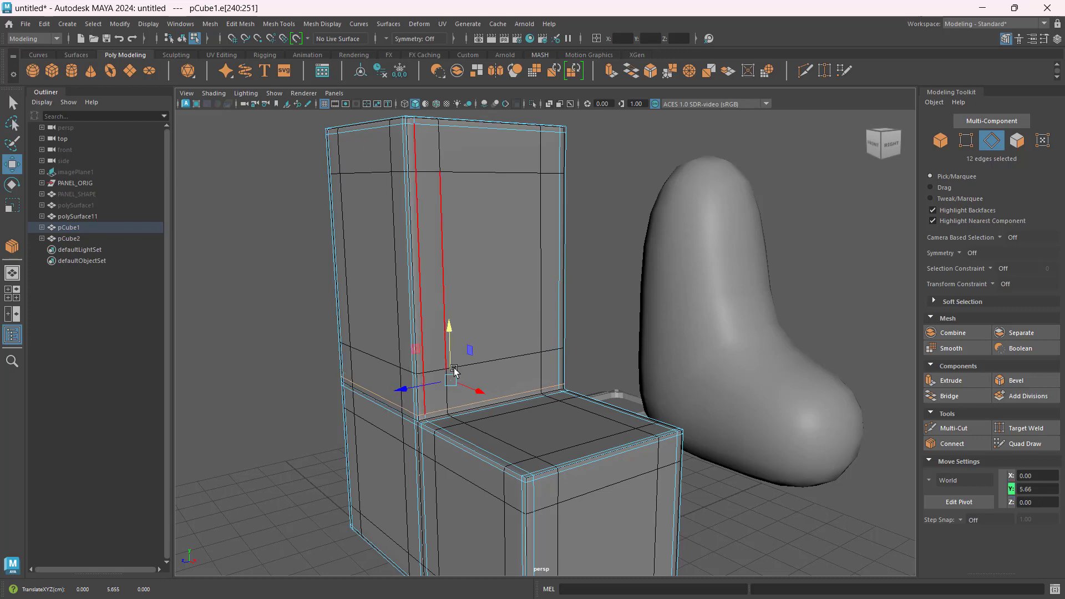
scroll(471, 391, "up", 5)
middle_click_drag(547, 410, 690, 316, "alt")
scroll(482, 372, "up", 5)
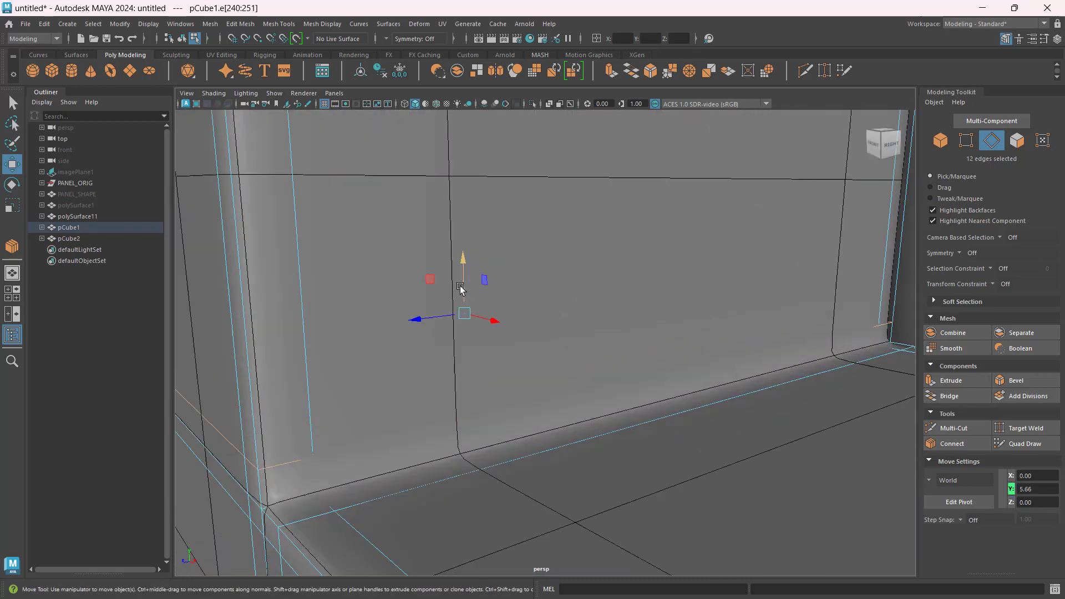
left_click_drag(462, 269, 462, 271)
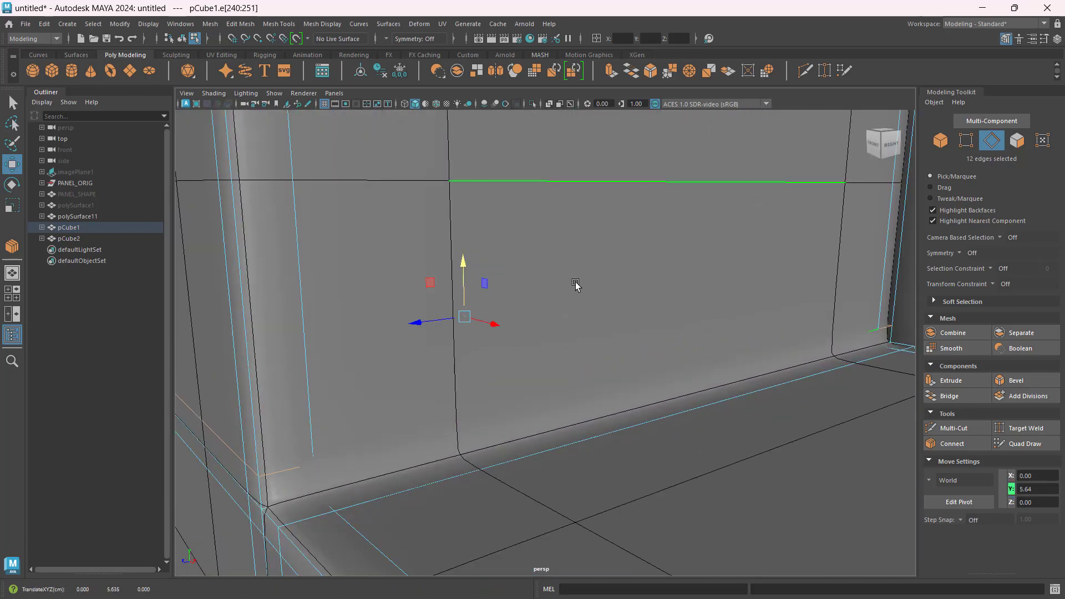
- Return to object selection and examine the whole block with its added support loops beside the rounded block
scroll(576, 284, "down", 7)
left_click_drag(578, 298, 685, 297, "alt")
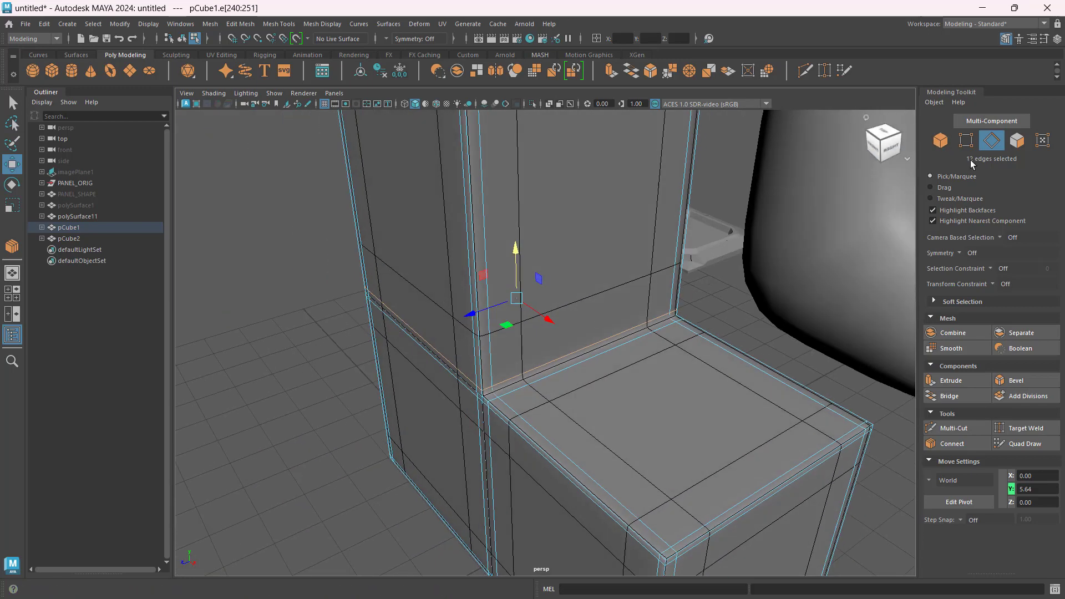
left_click(941, 142)
scroll(708, 278, "down", 6)
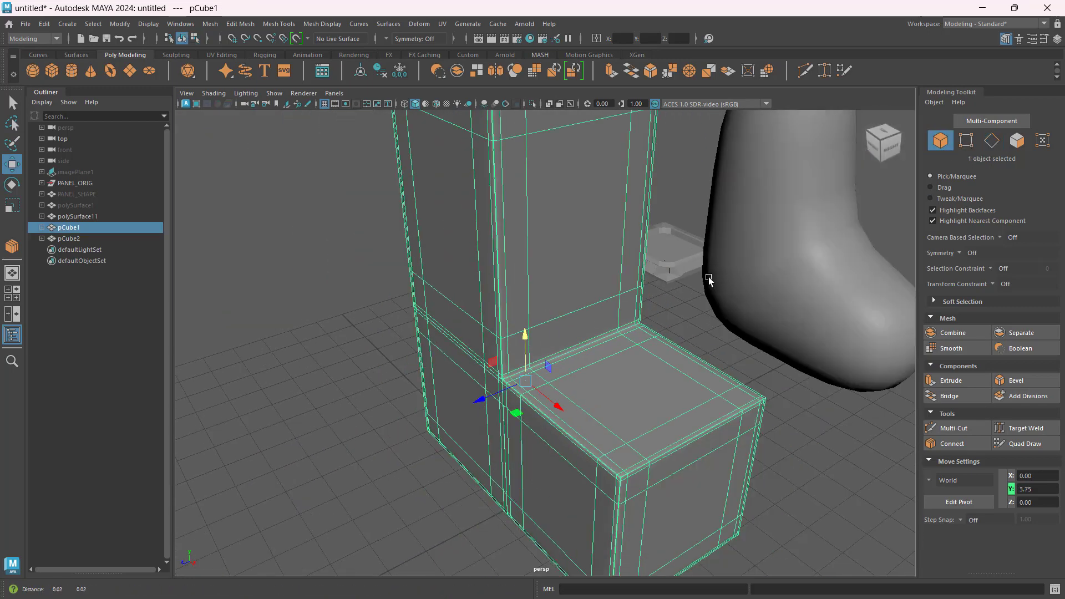
left_click(580, 320)
left_click_drag(599, 361, 540, 361, "alt")
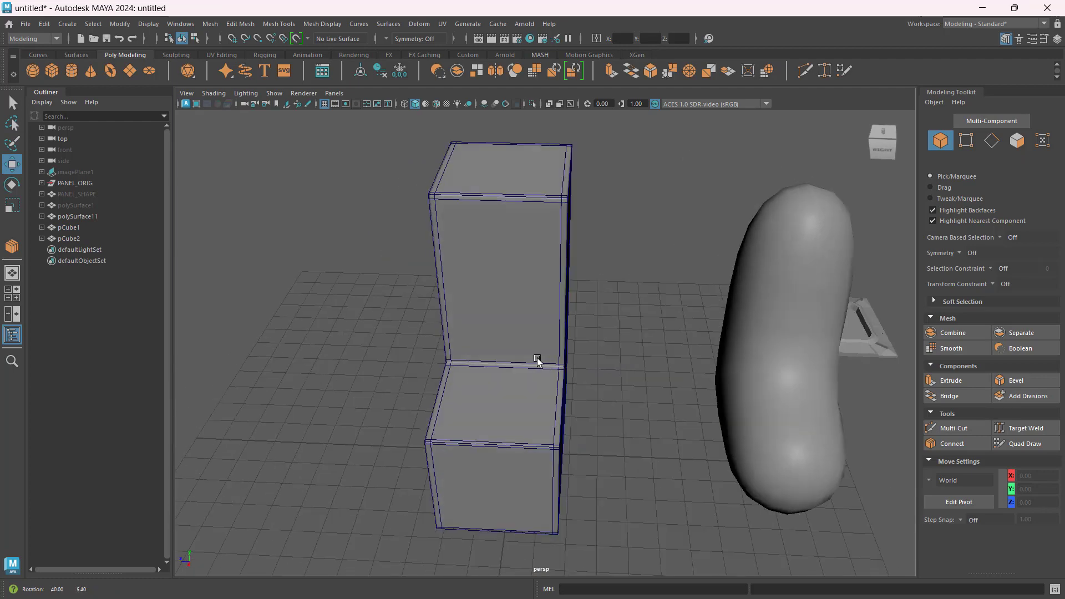
left_click(521, 317)
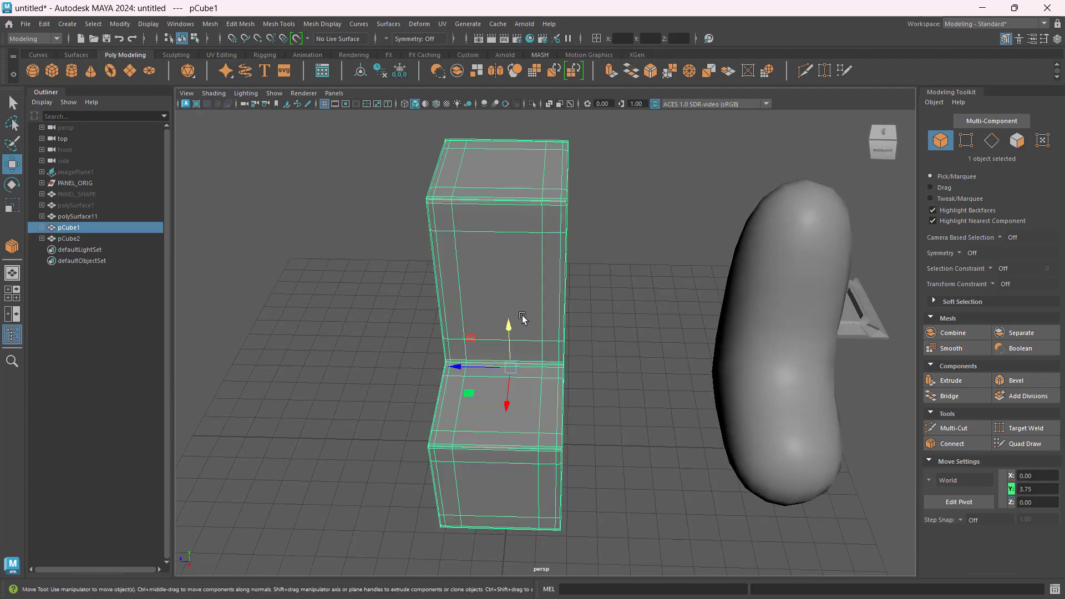
- Compare the supported L-shaped block with the rounded block from several angles, with its edge loops highlighted and unhighlighted
left_click(639, 369)
left_click_drag(704, 402, 593, 376, "alt")
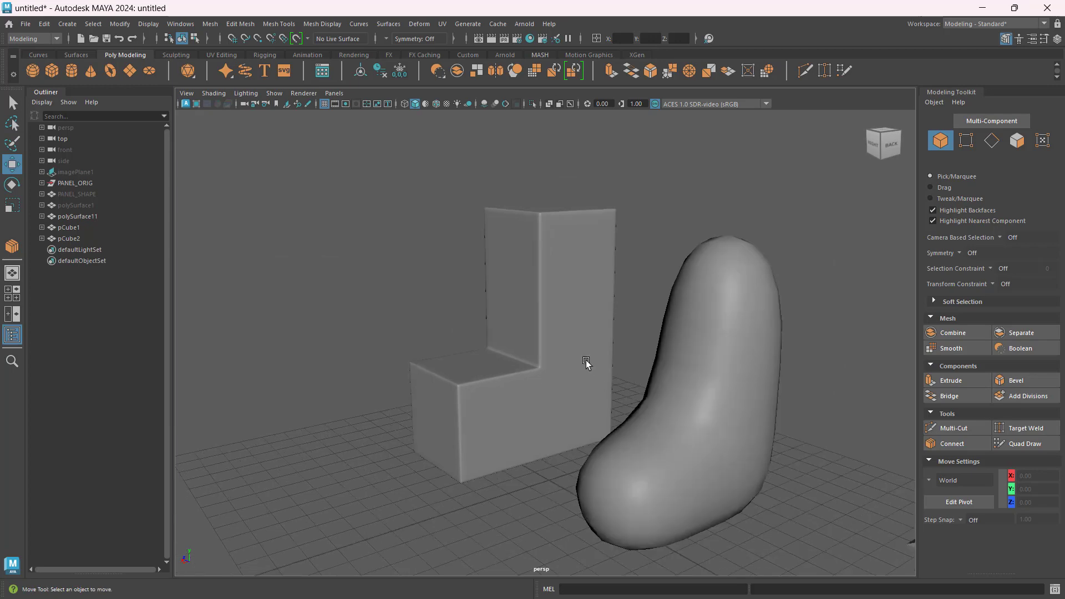
left_click(585, 360)
left_click(643, 333)
left_click_drag(644, 333, 614, 359, "alt")
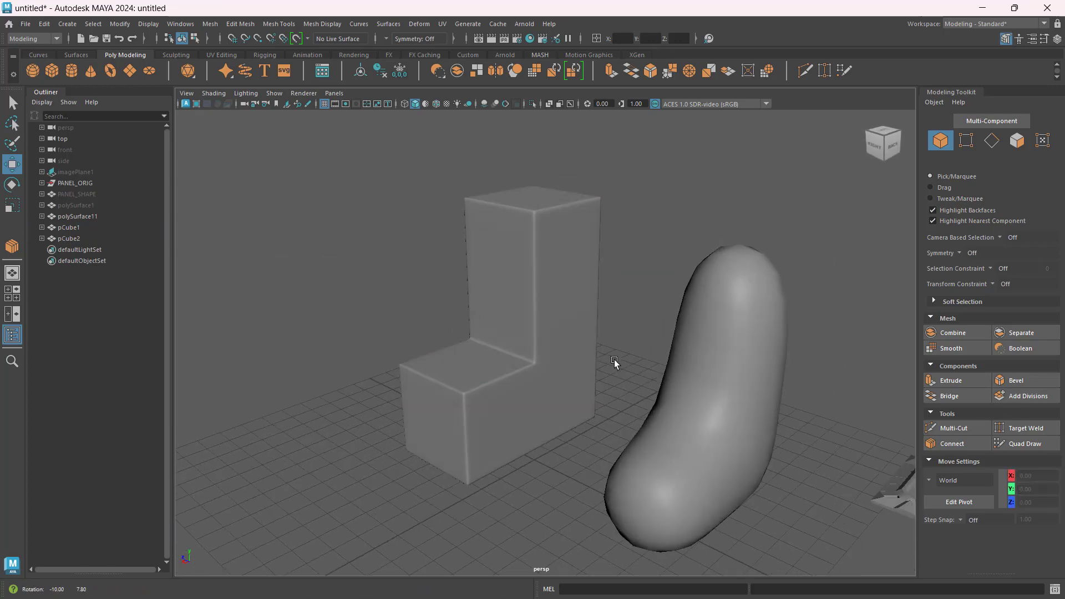
left_click(533, 357)
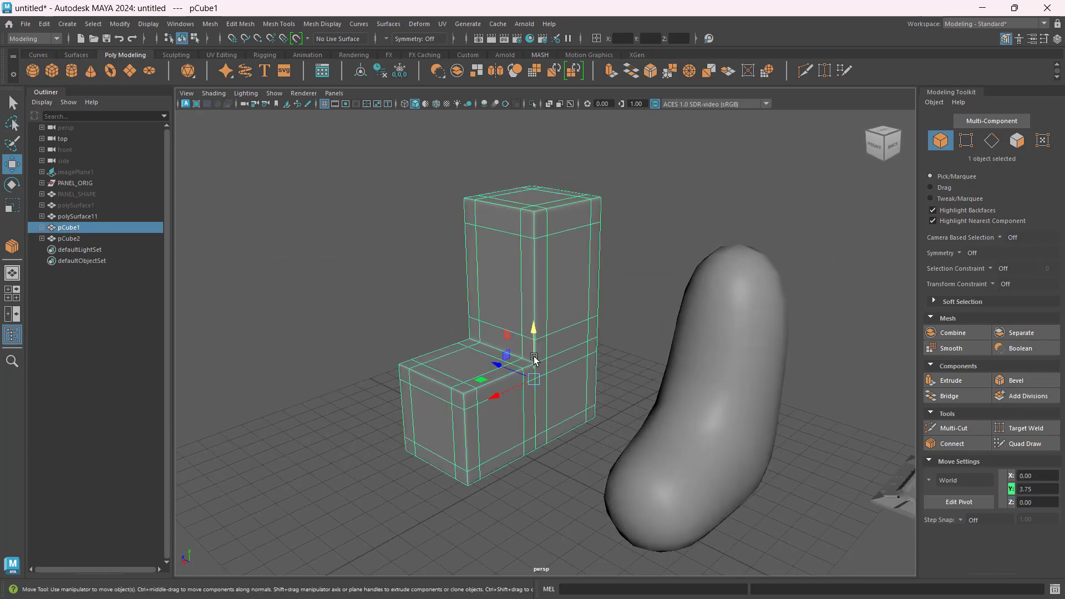
left_click(612, 316)
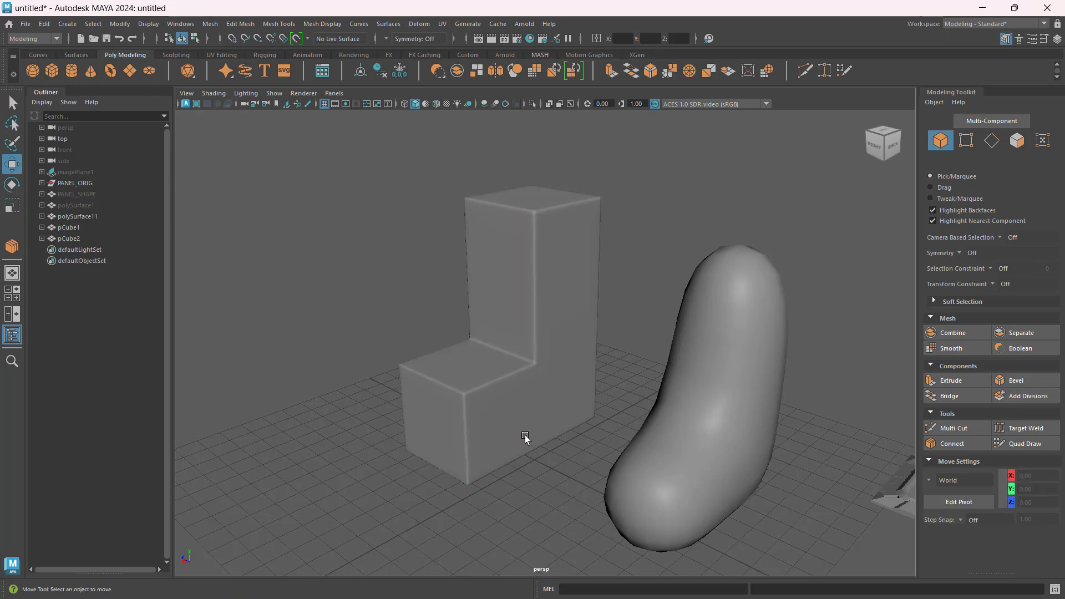
mouse_move(482, 430)
left_mouse_down("alt")
mouse_move(594, 444)
mouse_move(491, 417)
mouse_move(478, 443)
left_mouse_up("alt")
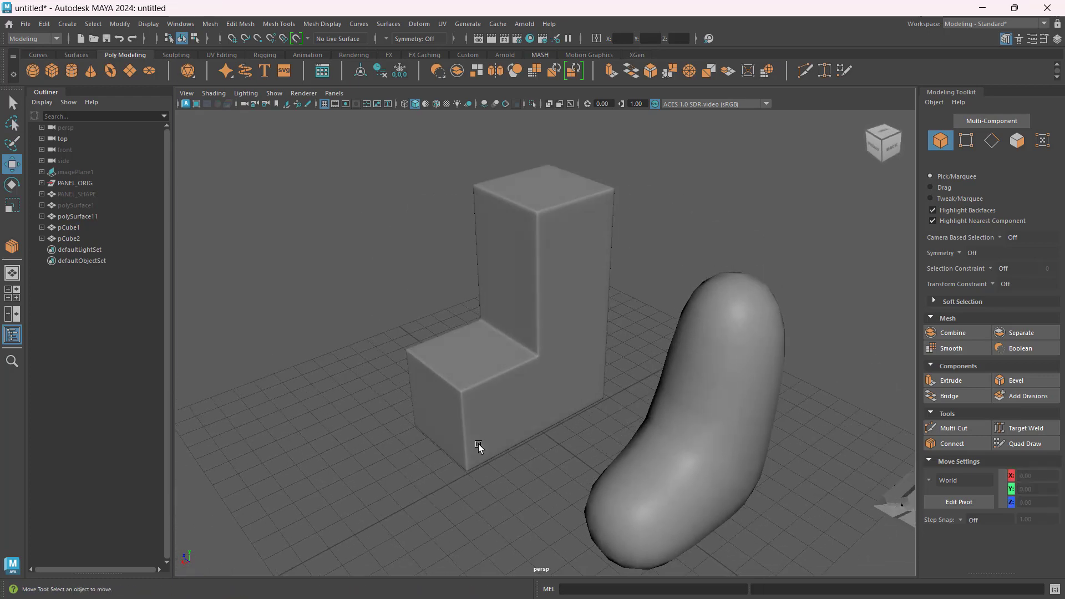
left_click(689, 438)
left_click_drag(777, 467, 733, 450, "alt")
left_click(498, 398)
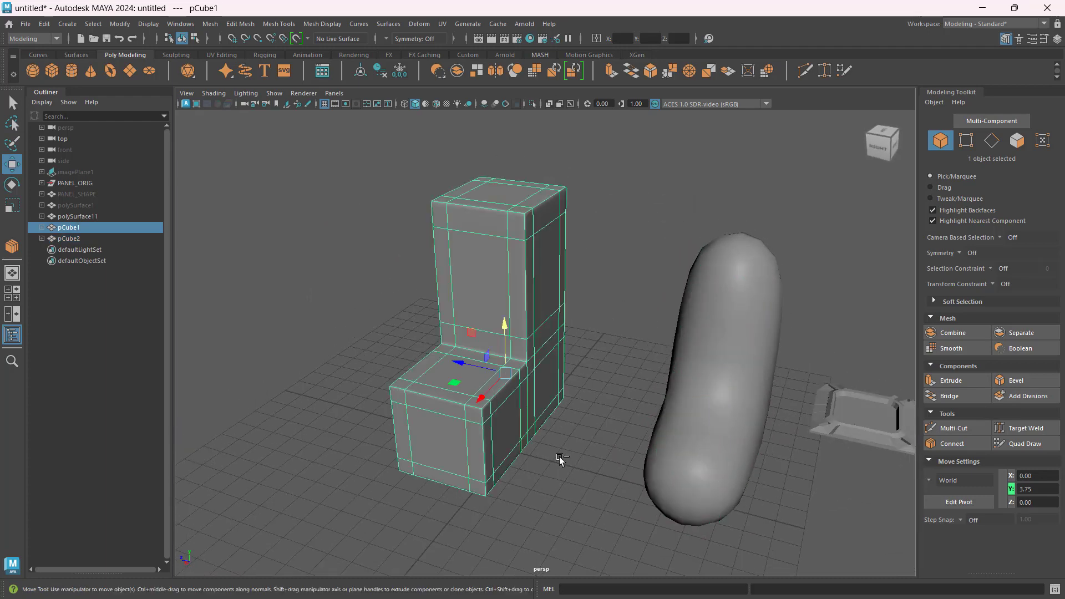
left_click(611, 316)
left_click_drag(504, 316, 606, 317, "alt")
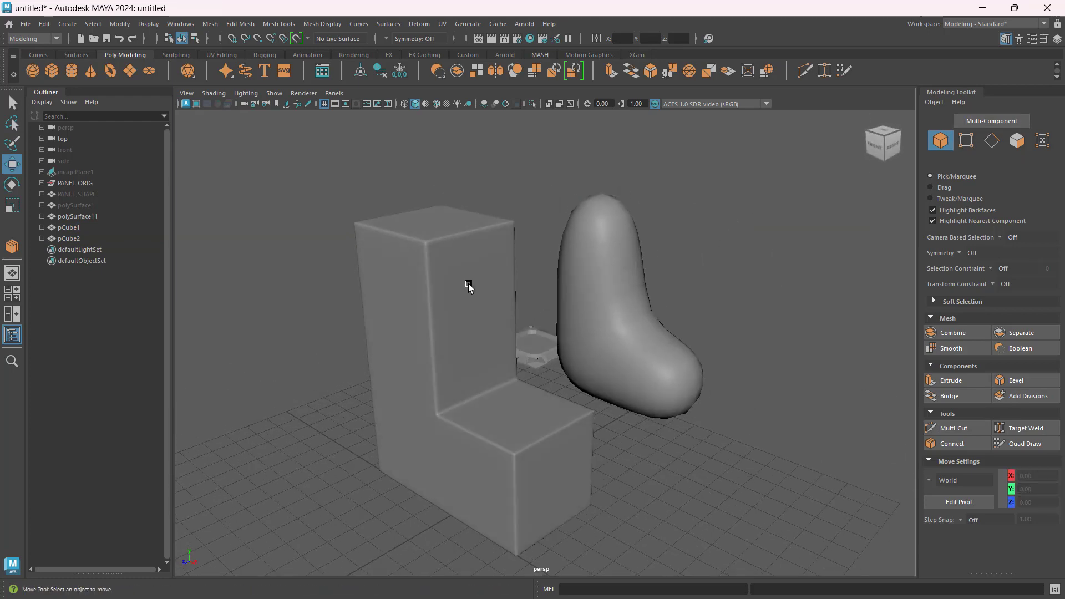
- Examine the smoothed block's borders and inner corner up close, checking them against the placement of its support loops
left_click(468, 285)
scroll(573, 321, "up", 4)
left_click_drag(535, 332, 433, 347, "alt")
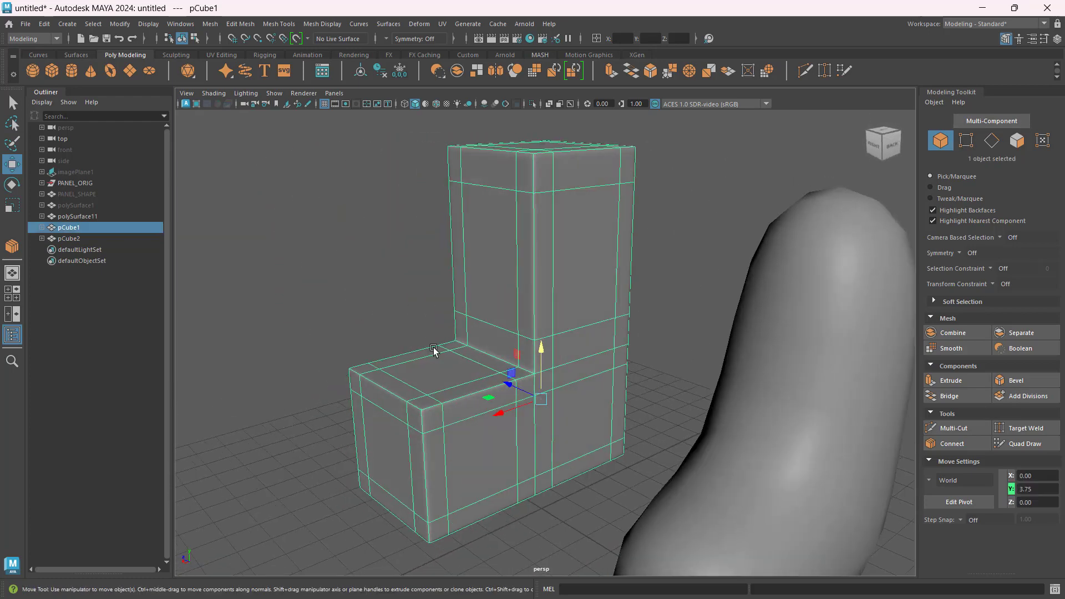
left_click(644, 381)
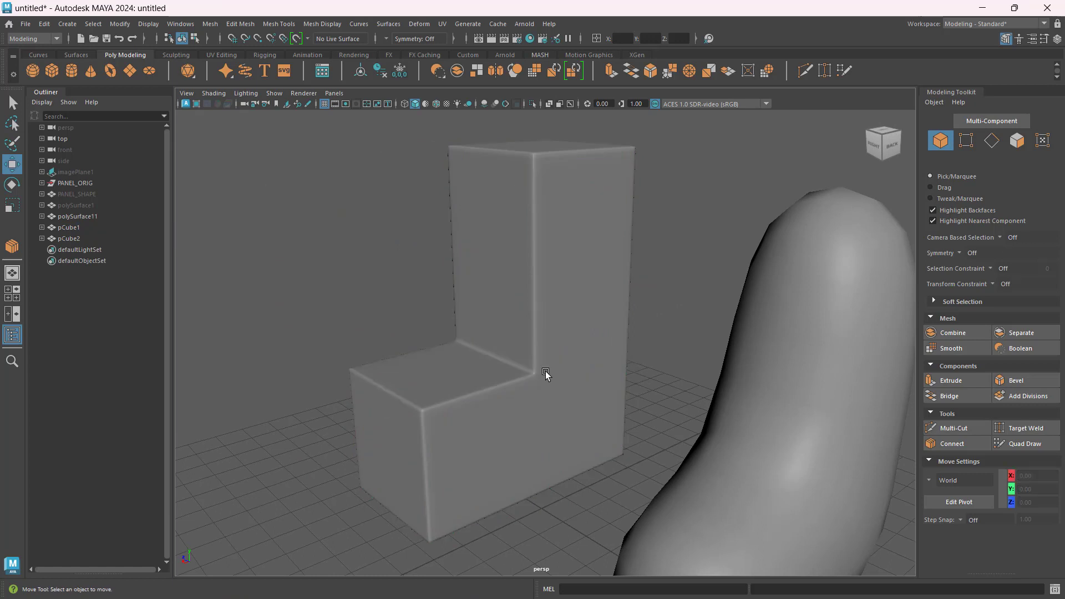
left_click_drag(532, 368, 560, 368, "alt")
scroll(597, 354, "down", 3)
scroll(597, 354, "up", 3)
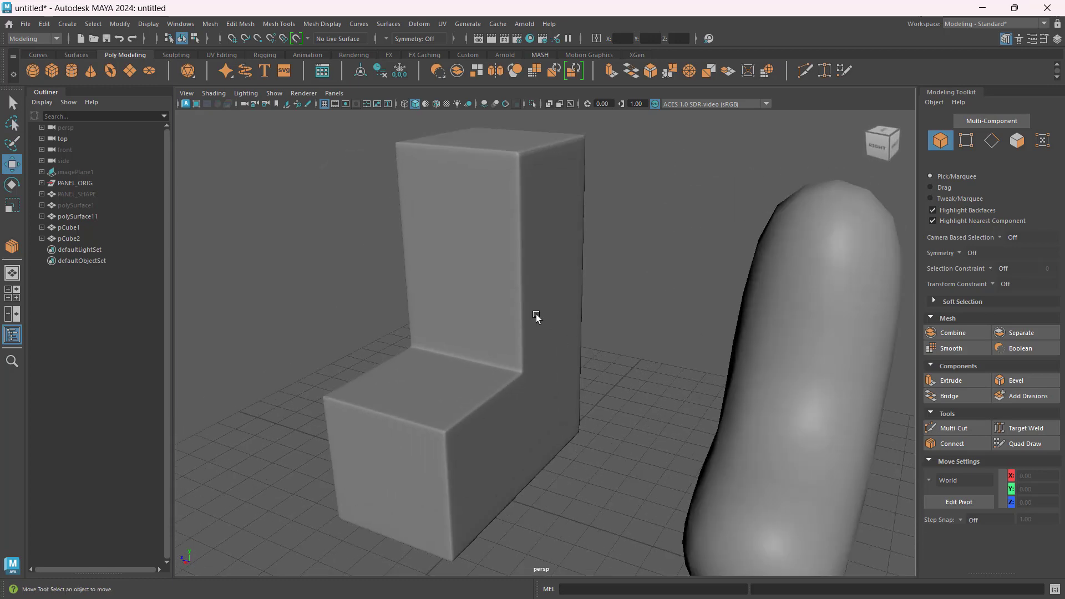
left_click(540, 321)
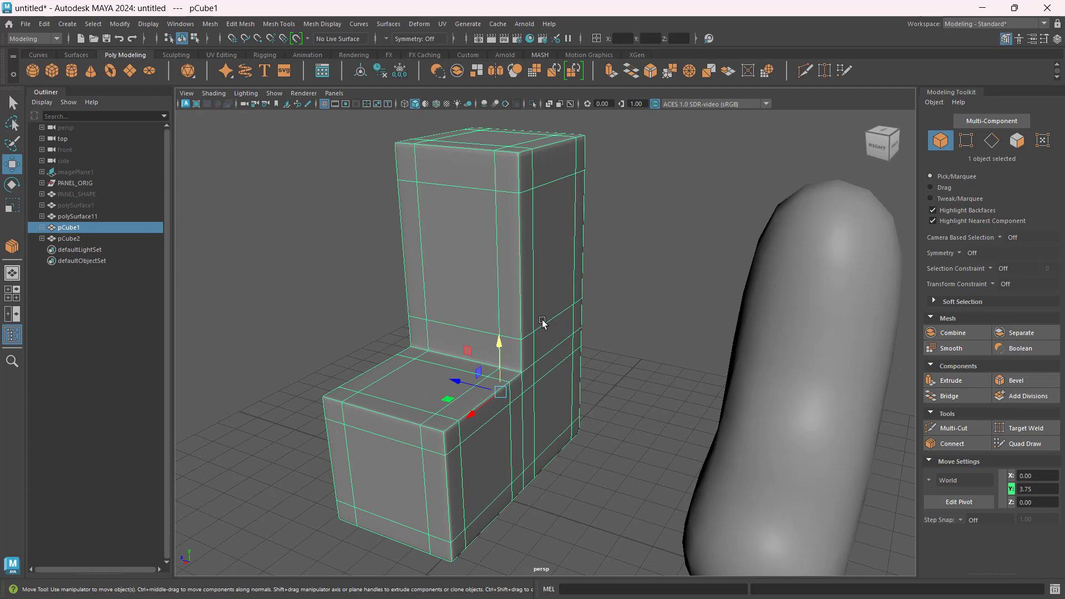
- Select the square panel mesh polySurface11 lying beyond the rounded block
left_click_drag(520, 314, 589, 348, "alt")
middle_click_drag(589, 348, 508, 298, "alt")
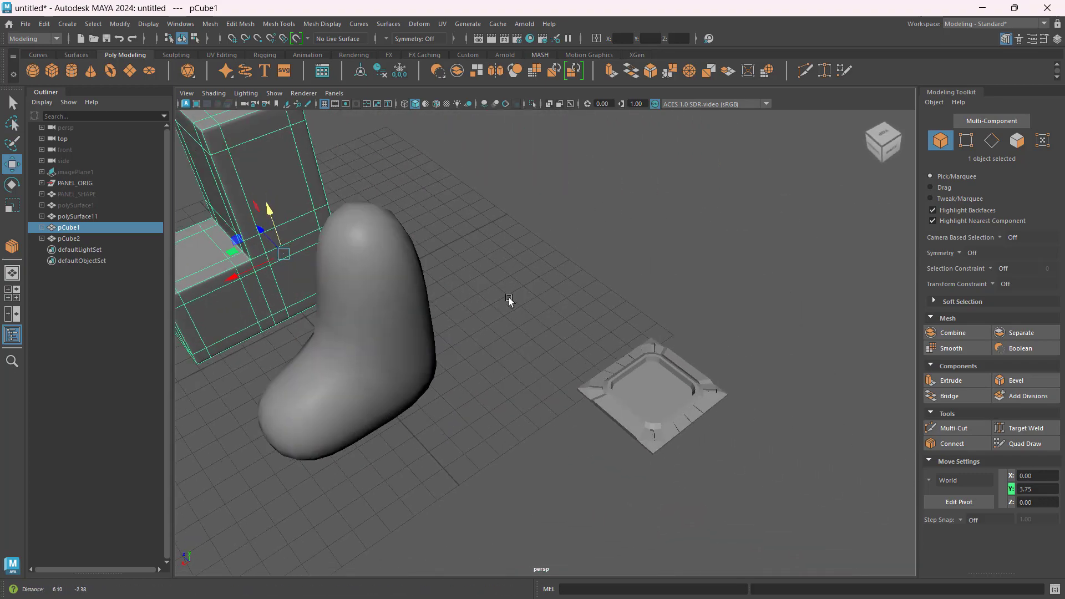
left_click(641, 357)
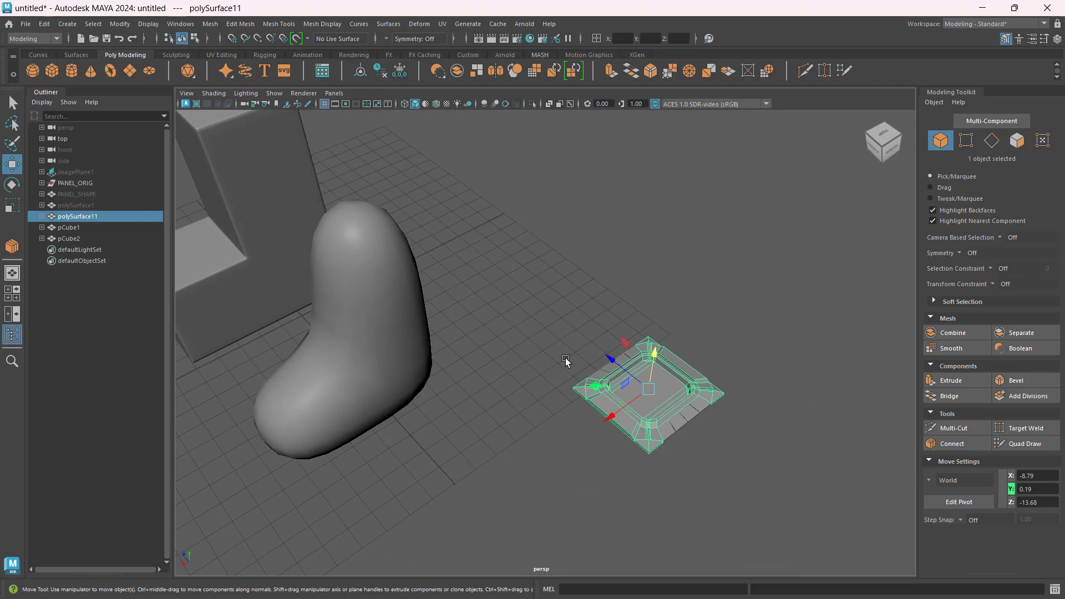